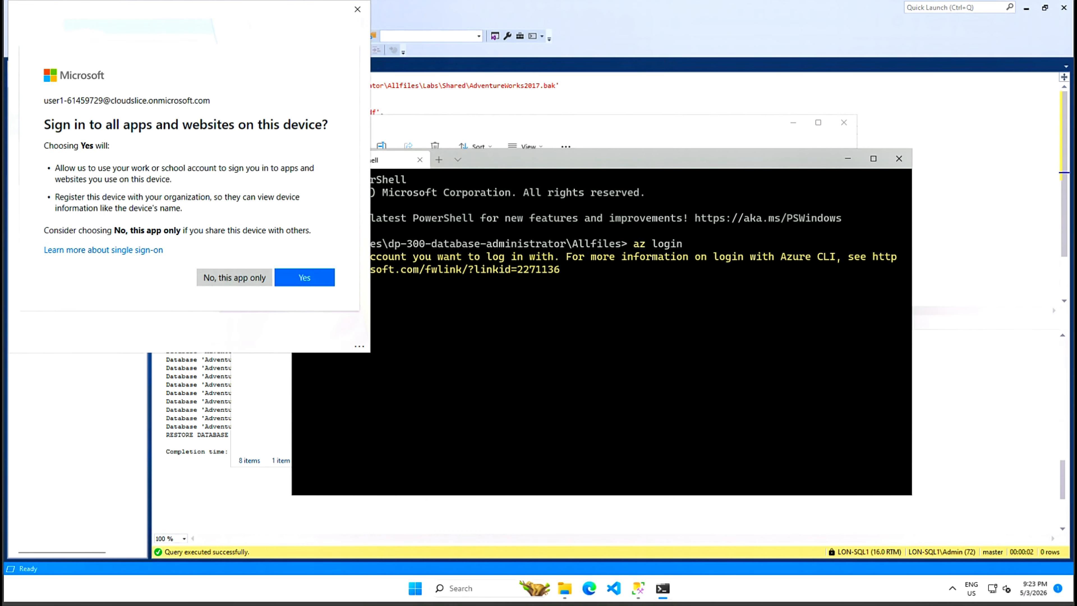
- Finish the Azure sign-in with 'No, this app only', enlarge the portal window and open Resource groups
left_click(242, 279)
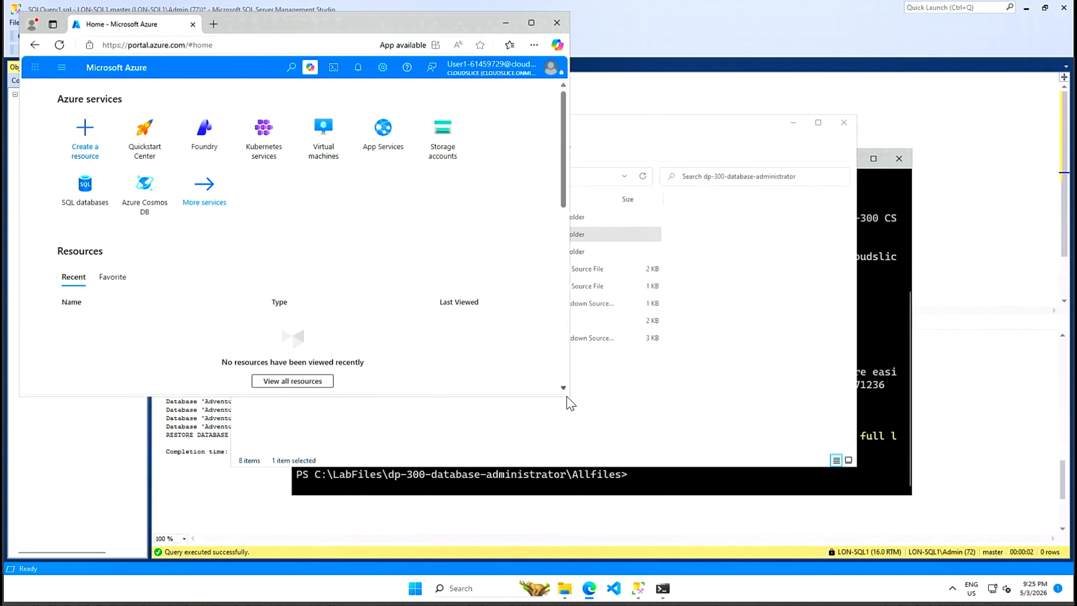
left_click_drag(568, 399, 838, 474)
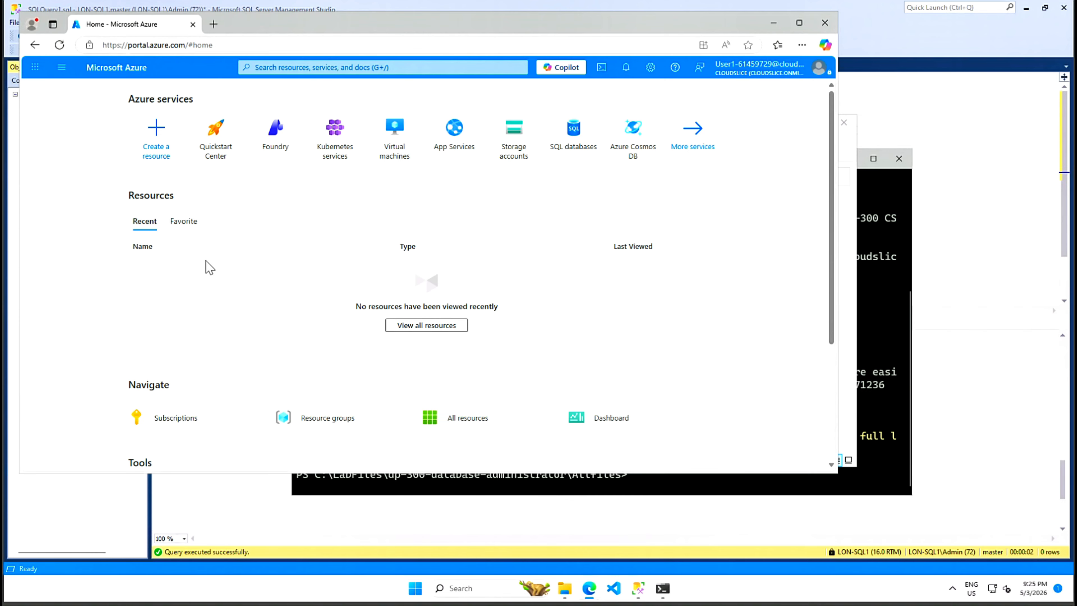
left_click(333, 429)
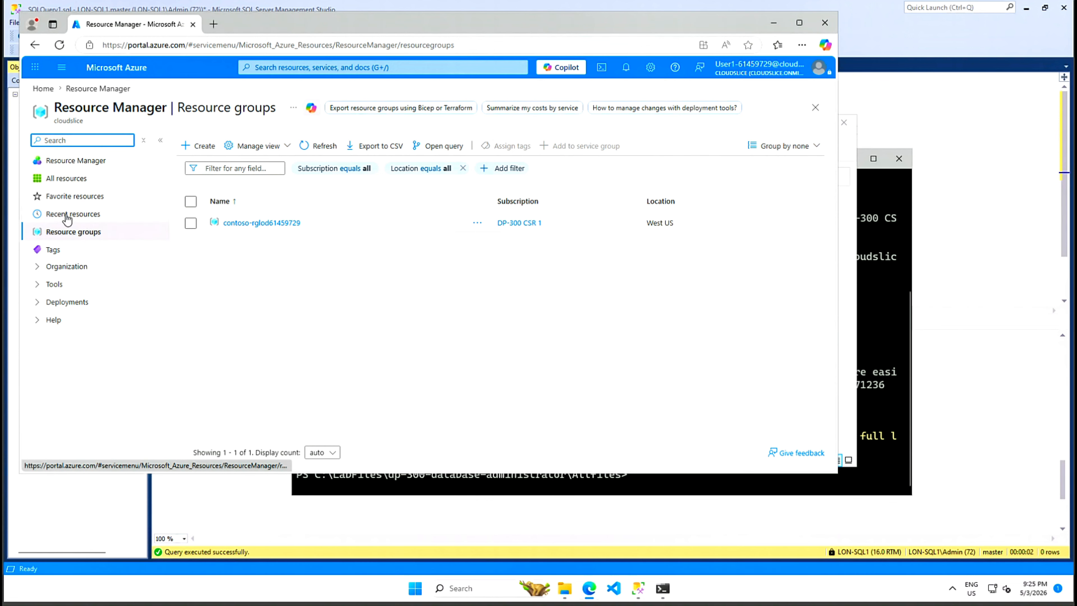
- Search the portal for 'storage' and open Storage accounts, which lists none yet
left_click(340, 68)
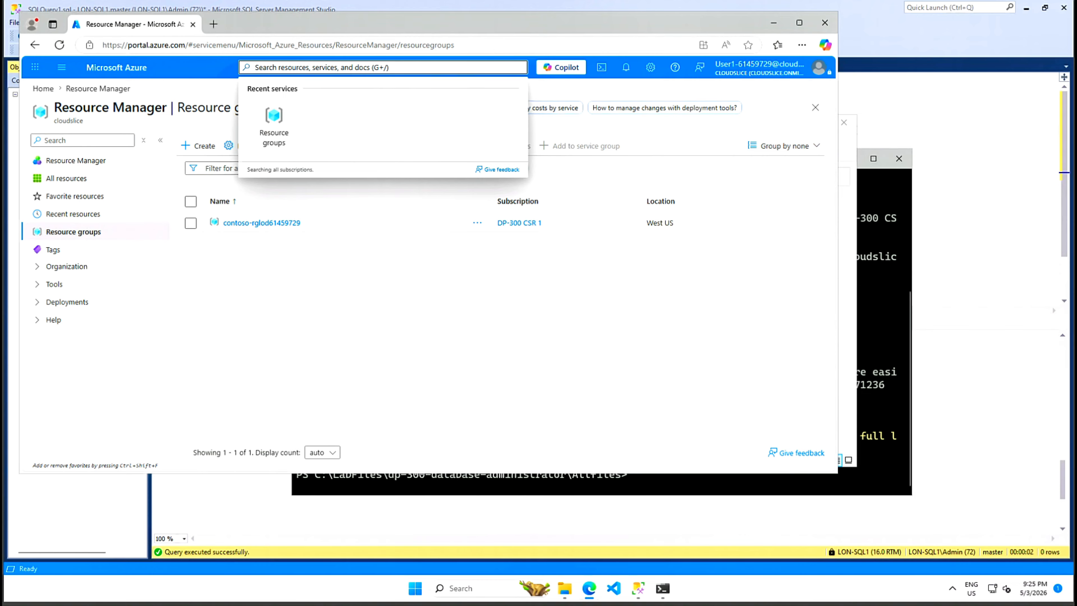
type("storage")
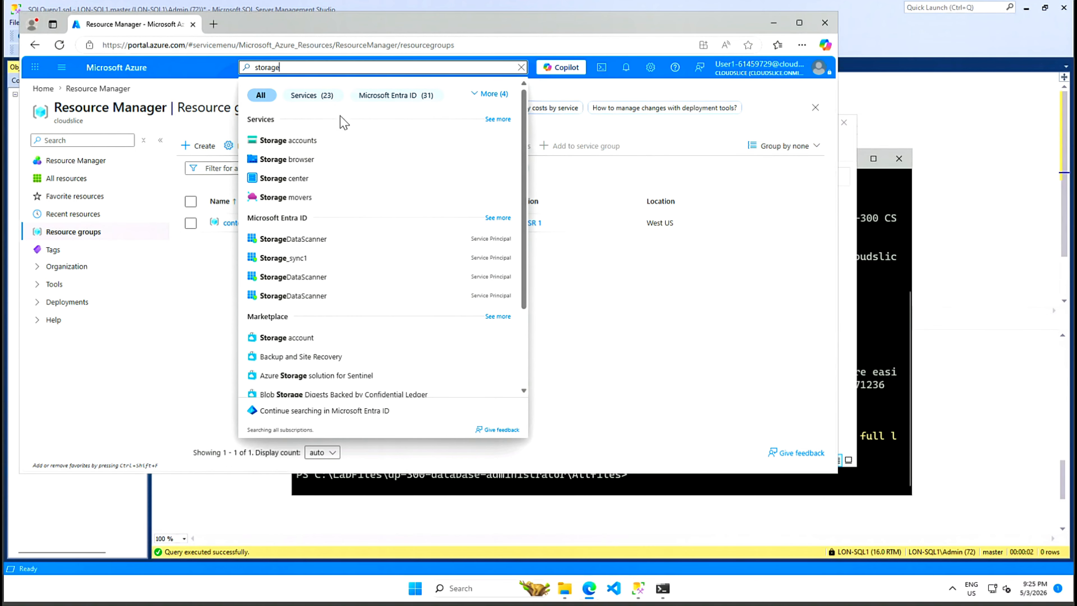
left_click(302, 143)
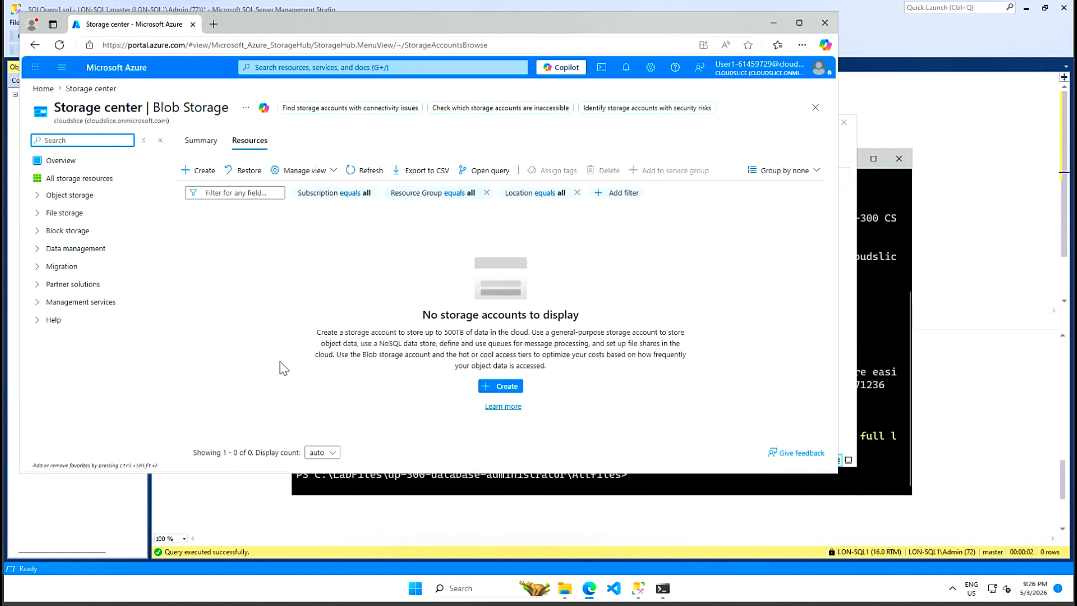
- Enter an unrun az storage account create command for dp300bckupstrg######## (StorageV2, eastus2) in PowerShell
left_click(877, 484)
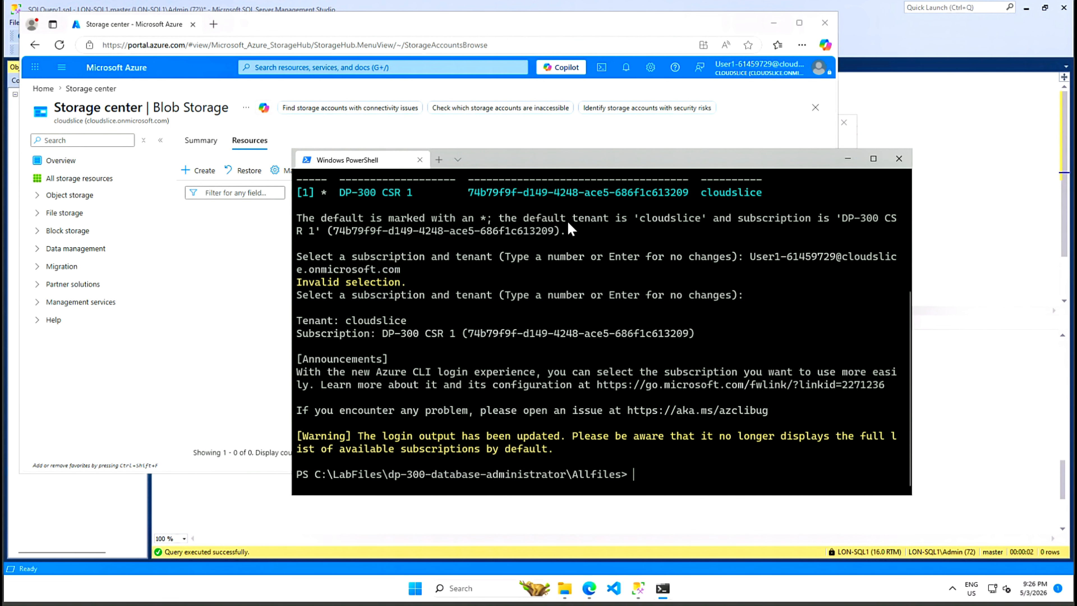
left_click_drag(293, 225, 60, 231)
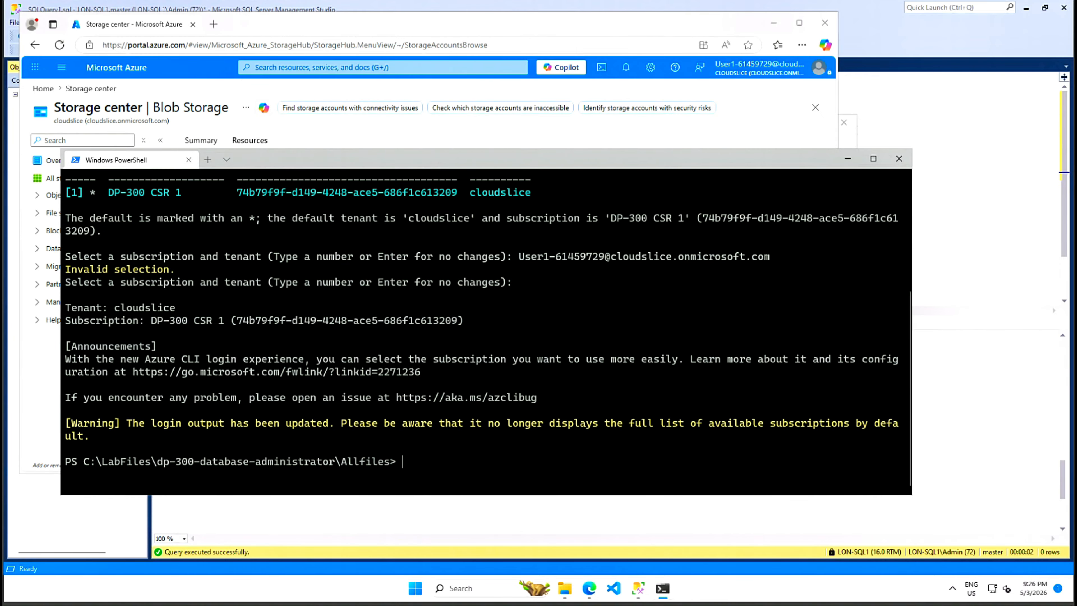
type("az storage account create -n \"dp300bckupstrg########\" -g \"contoso-rgXXX########\" --kind StorageV2 -l eastus2")
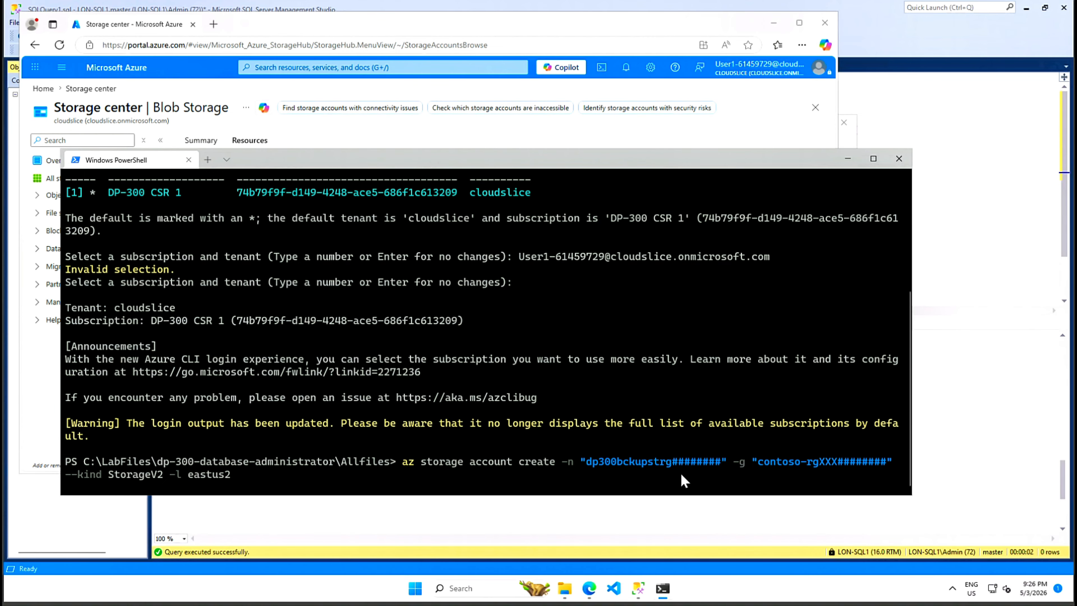
left_click_drag(581, 159, 727, 214)
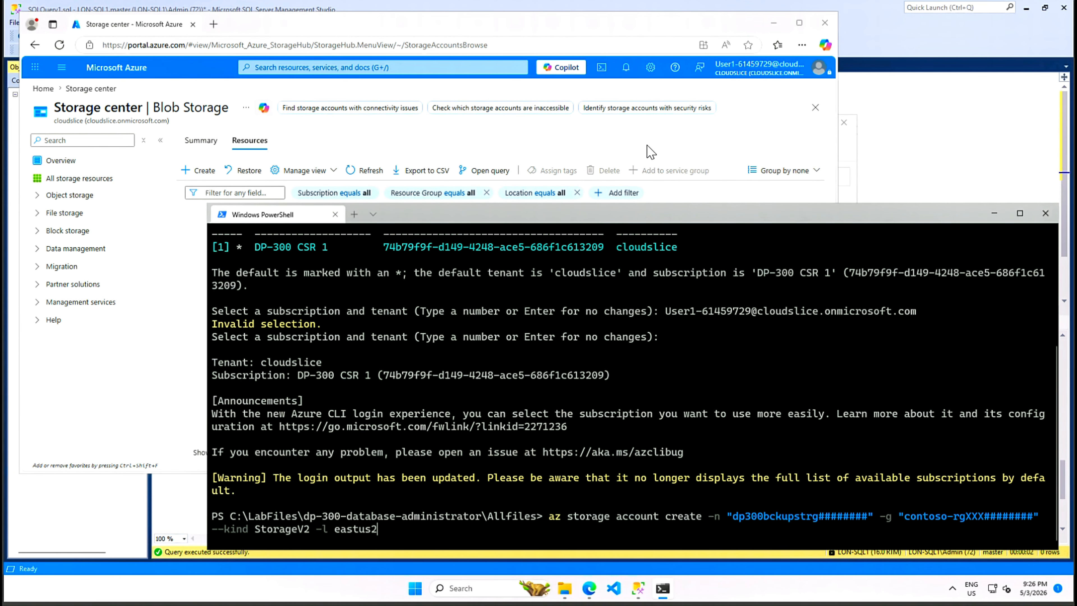
left_click(651, 152)
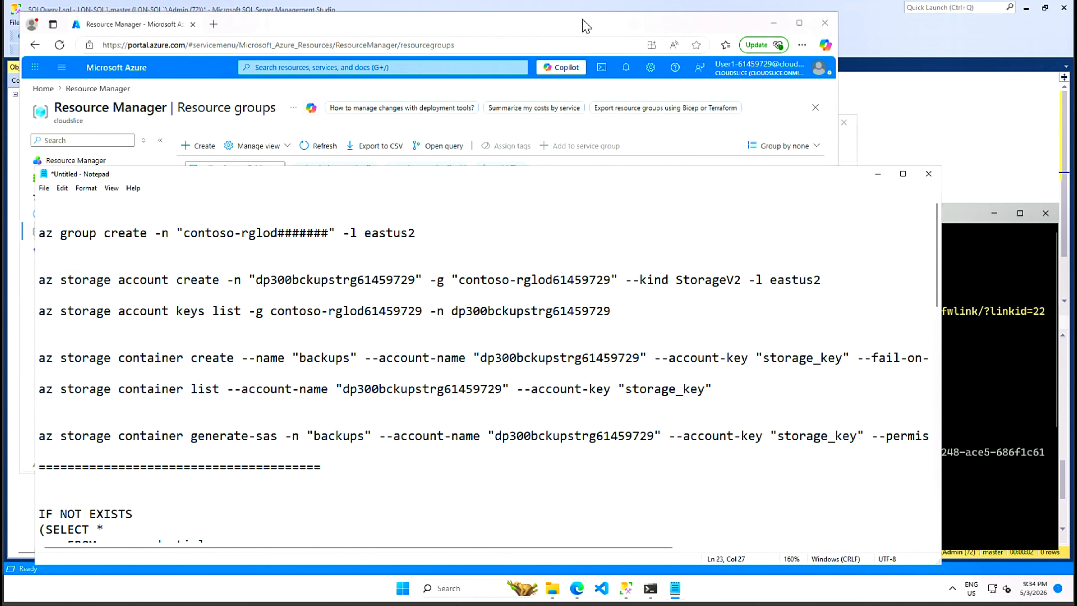
- Confirm the contoso-rglod61459729 resource group name, then copy Notepad's dp300bckupstrg61459729 create command line
left_click(587, 26)
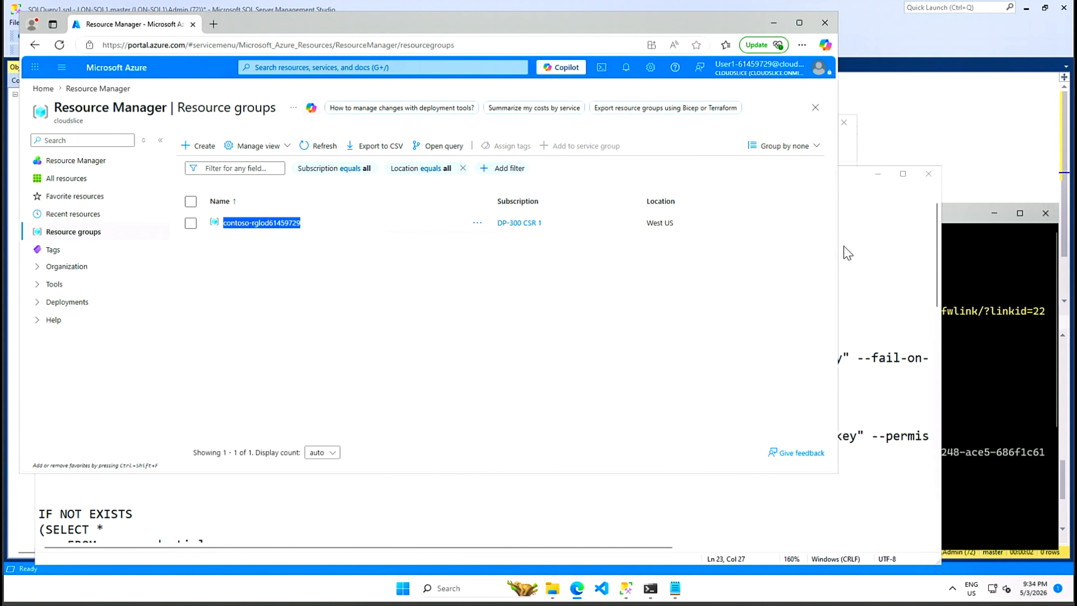
left_click(884, 233)
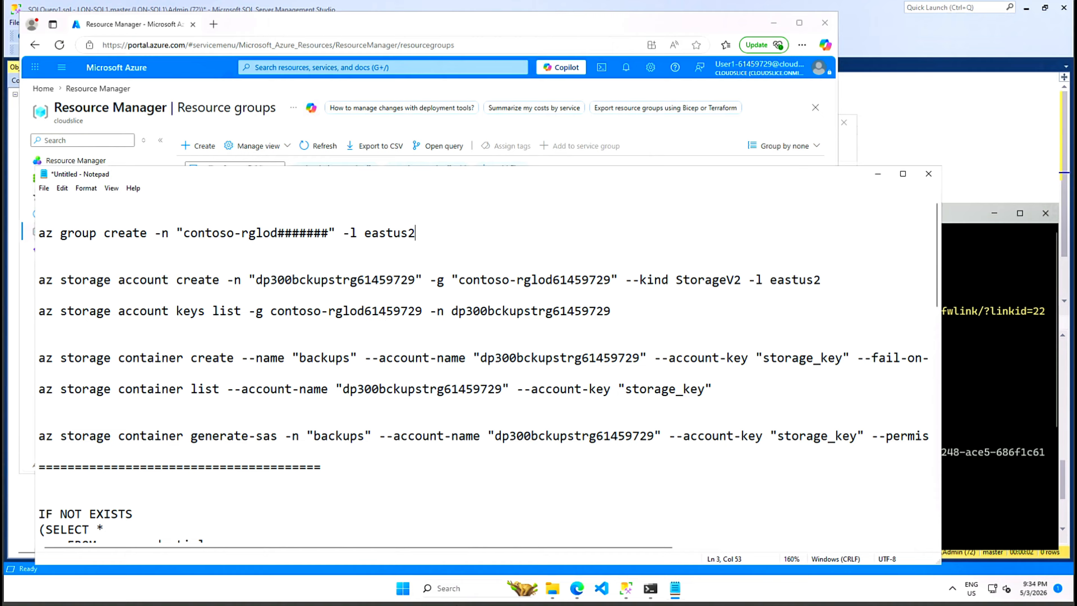
left_click_drag(824, 281, 272, 293)
left_click(270, 281)
left_click(495, 280)
left_click_drag(822, 280, 39, 280)
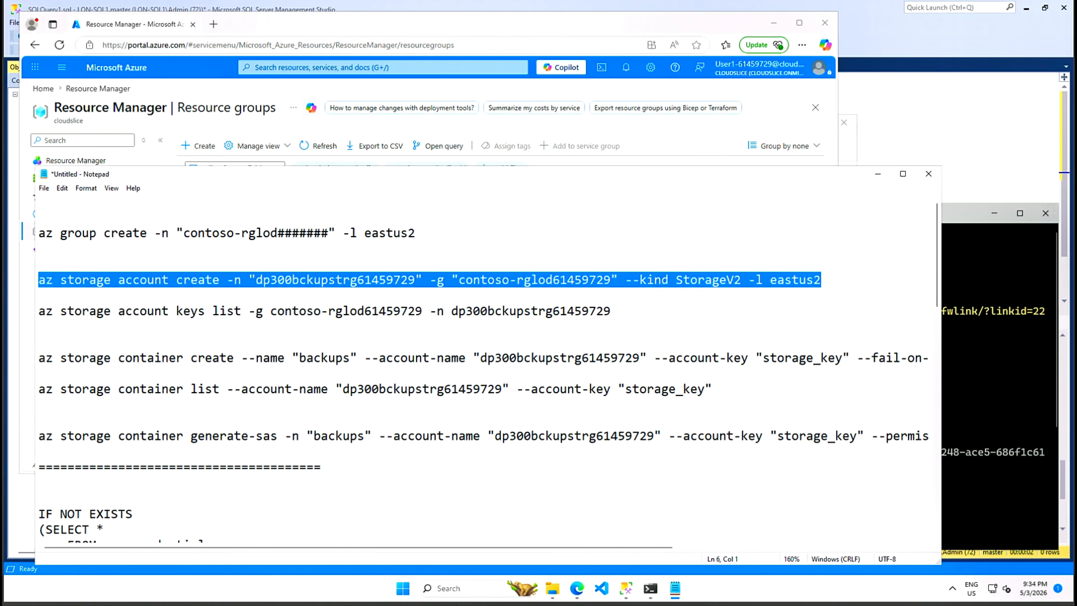
right_click(95, 281)
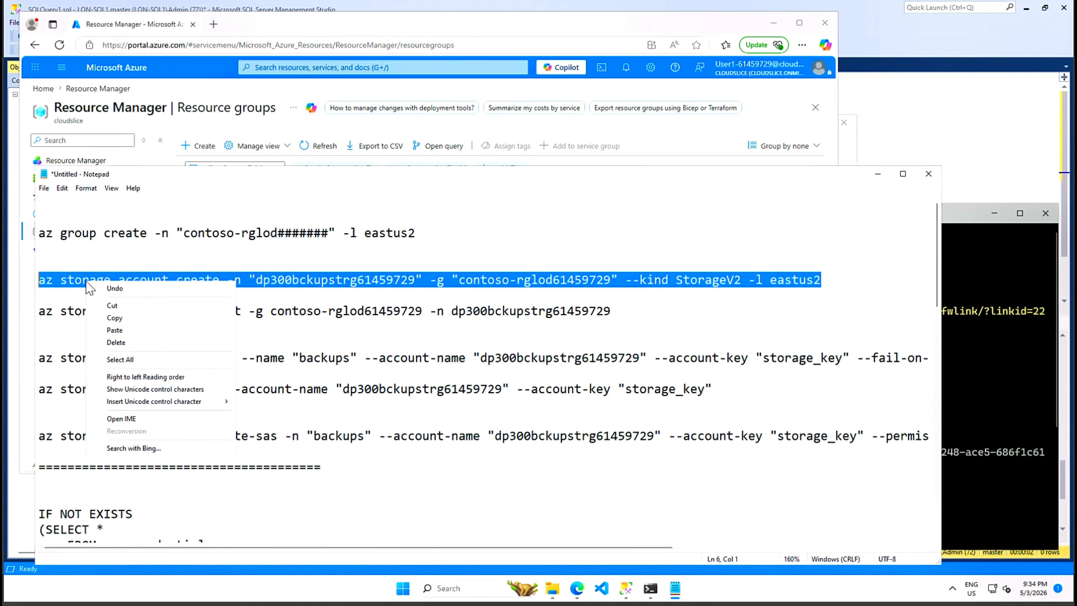
left_click(118, 318)
- Accept the default subscription and tenant at the PowerShell prompt
left_click(981, 277)
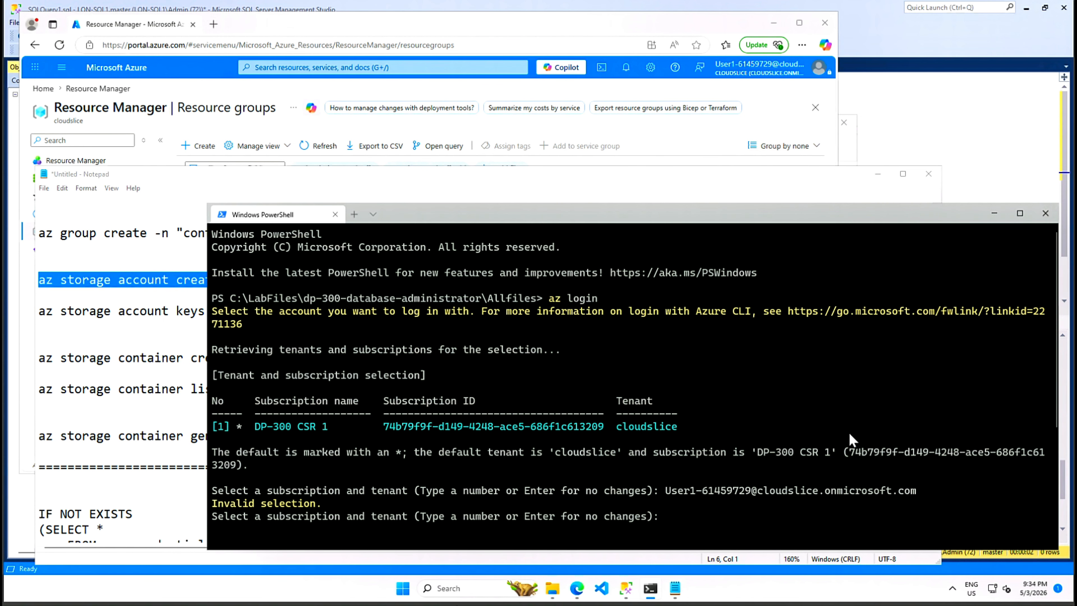
key("Return")
key("ctrl+v")
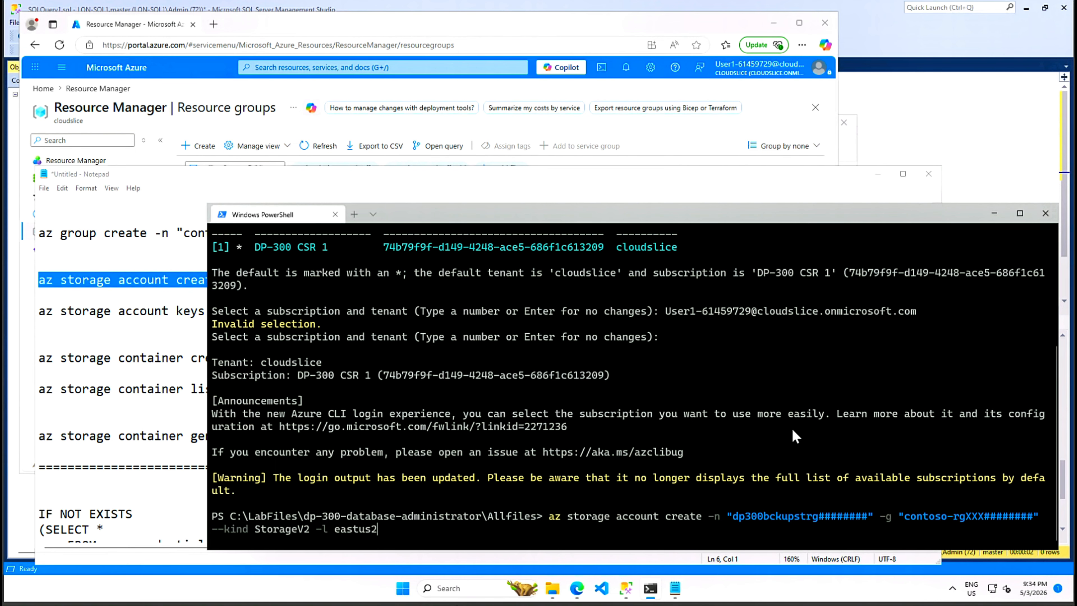
- Cancel the placeholder command and run the copied create command for dp300bckupstrg61459729
key("ctrl+c")
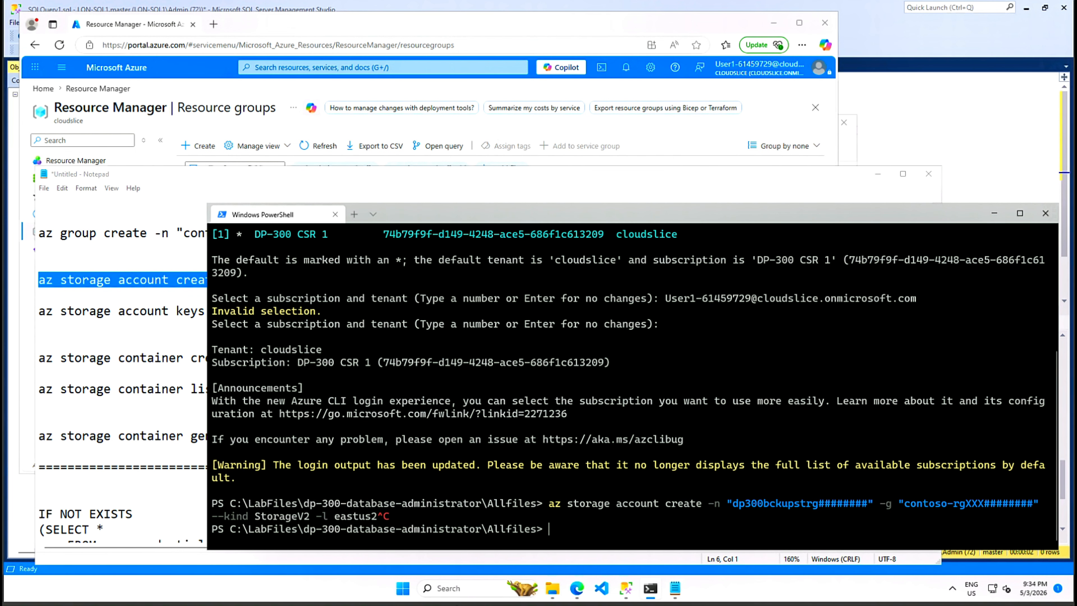
key("ctrl+v")
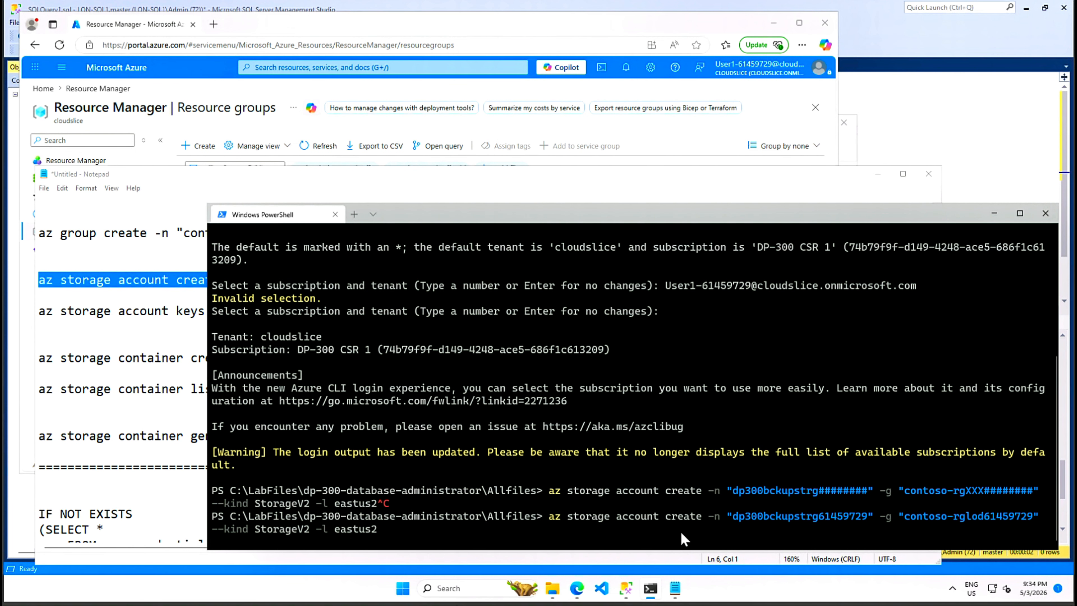
key("Return")
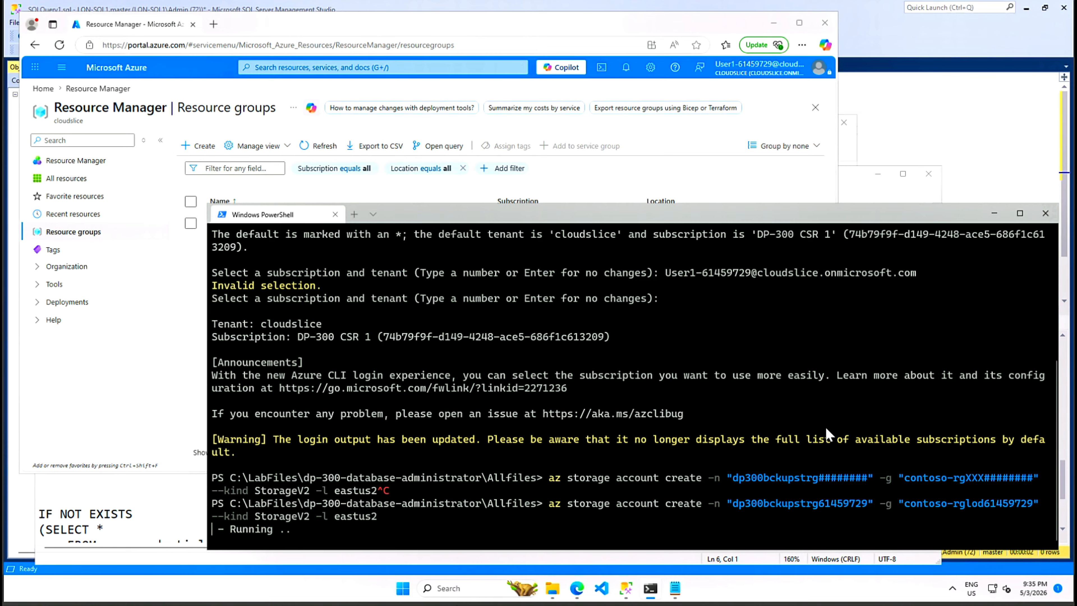
key("Return")
key("Return")
key("Return")
key("Return")
key("Return")
key("Return")
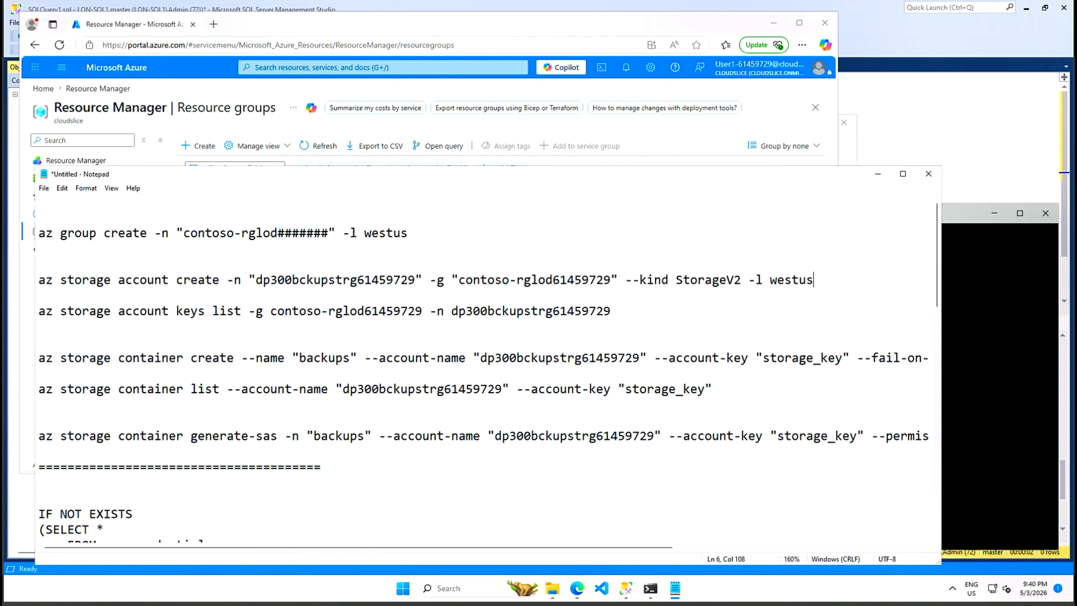
- Copy the westus storage account create command for dp300bckupstrg61459729 into PowerShell
left_click_drag(228, 280, 314, 280)
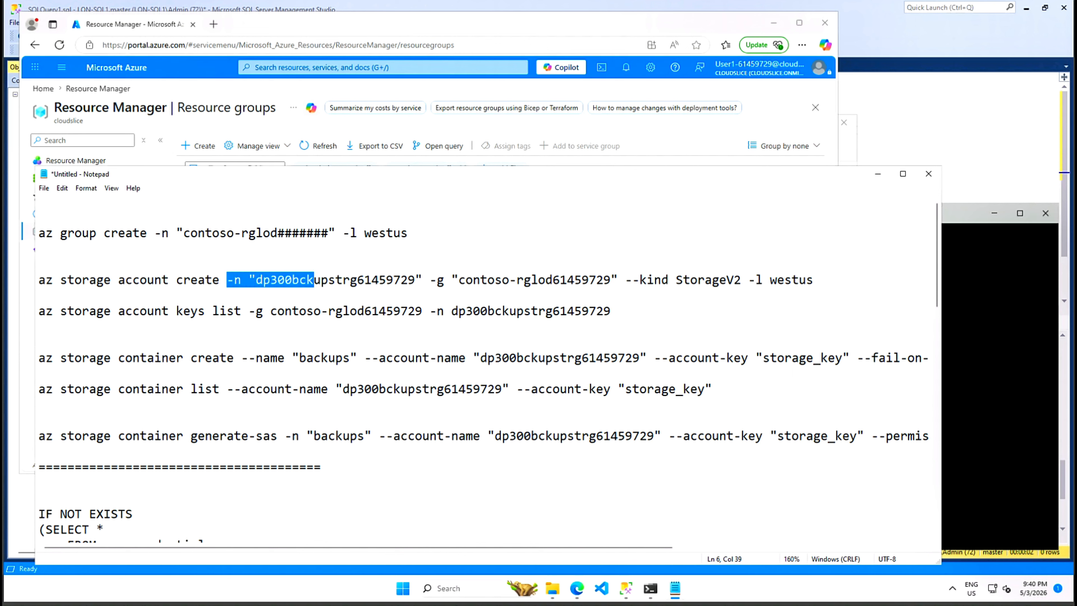
left_click(444, 280)
left_click_drag(430, 280, 596, 280)
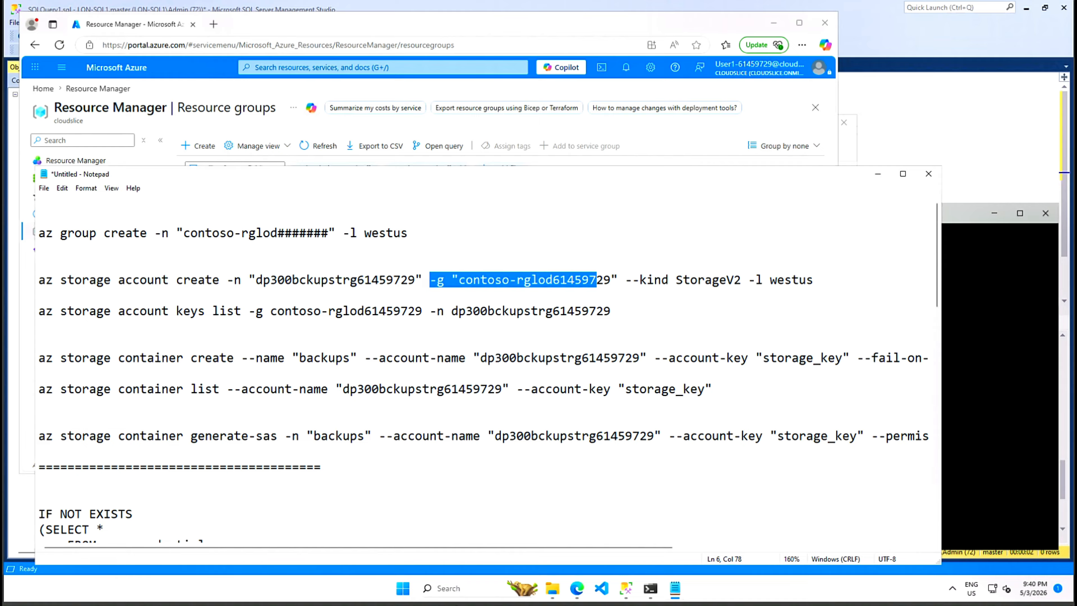
left_click(742, 280)
left_click_drag(820, 280, 39, 280)
left_click(755, 296)
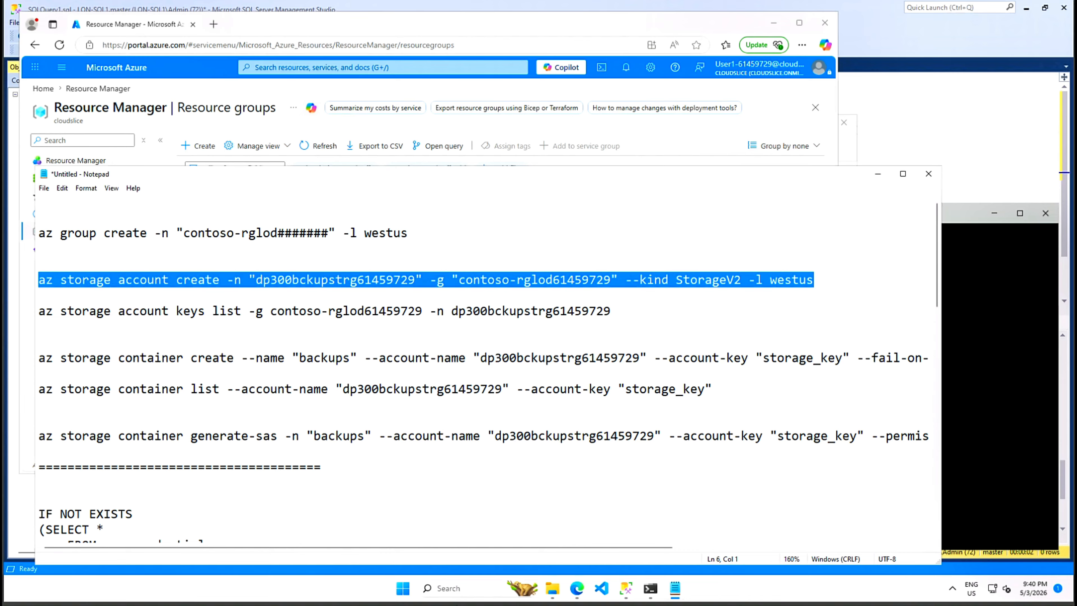
right_click(86, 283)
left_click(115, 316)
left_click(993, 297)
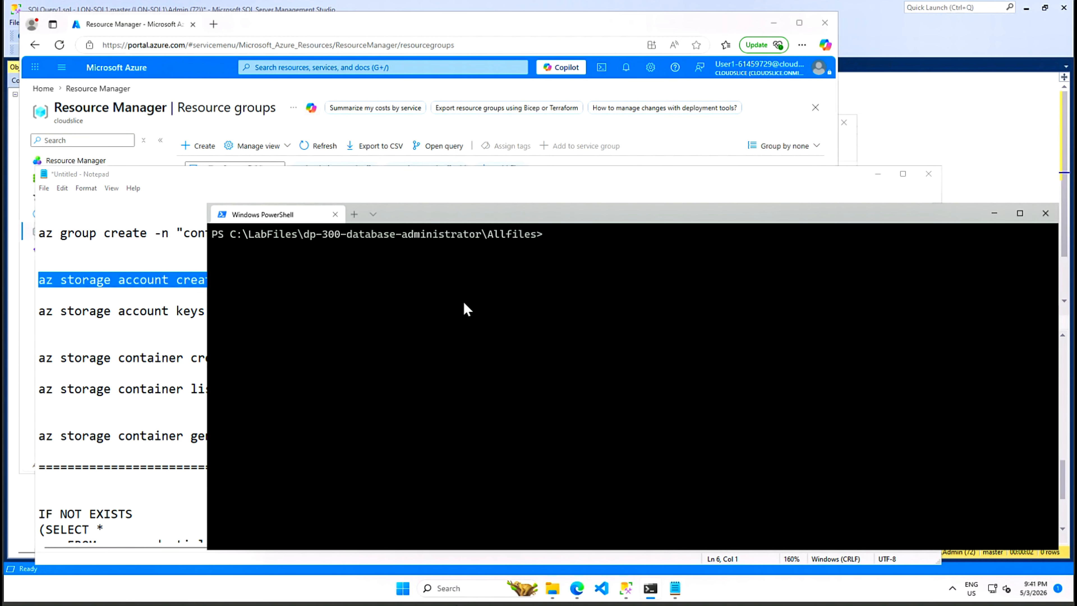
key("ctrl+v")
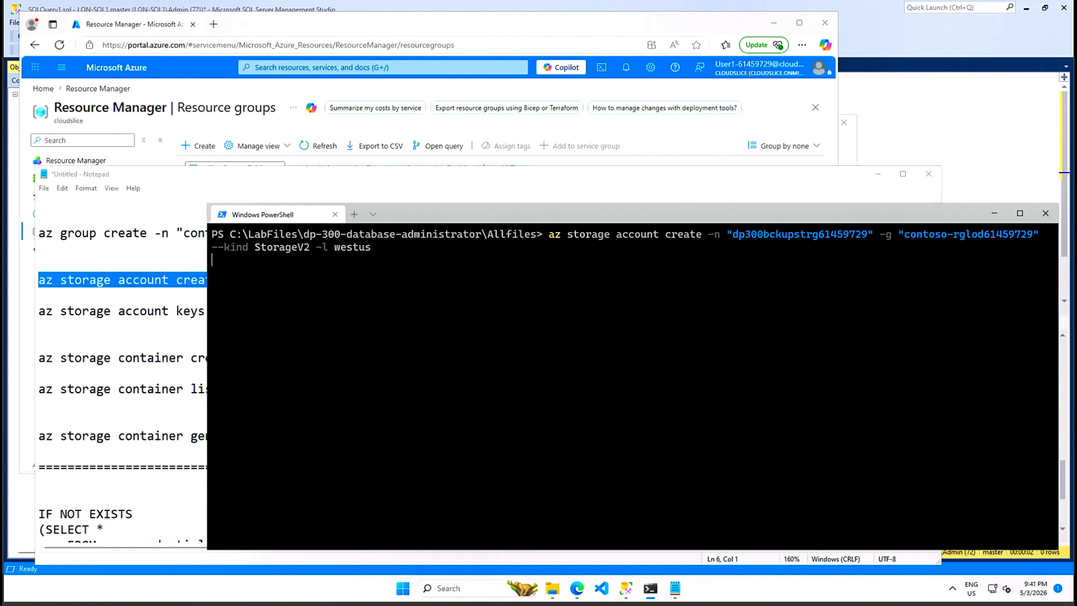
- Open the contoso-rglod61459729 resource group and refresh its resources, checking PowerShell's progress
left_click(481, 89)
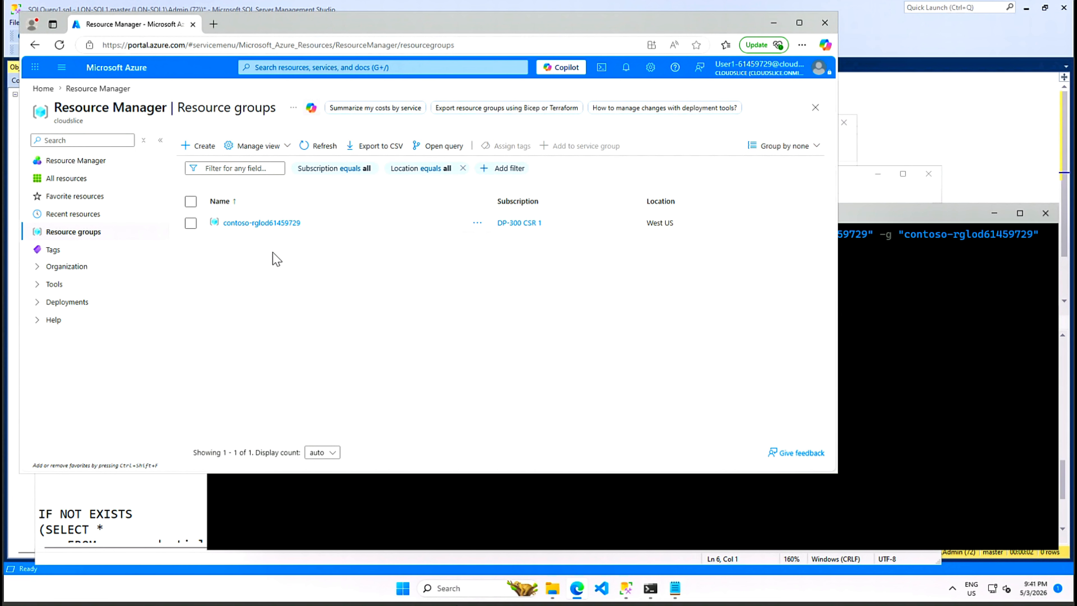
left_click(312, 148)
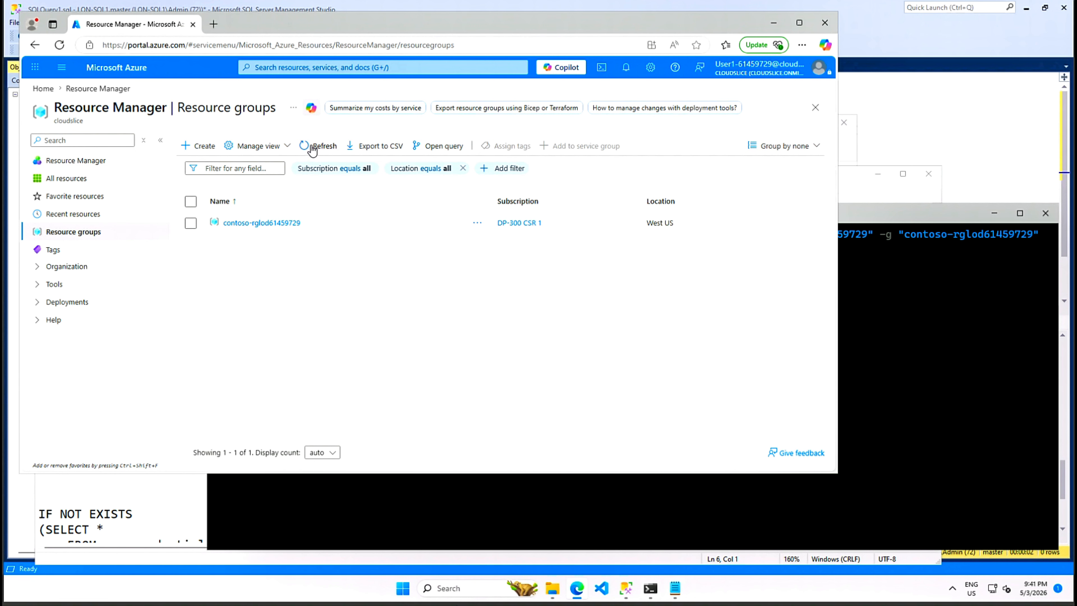
left_click(273, 224)
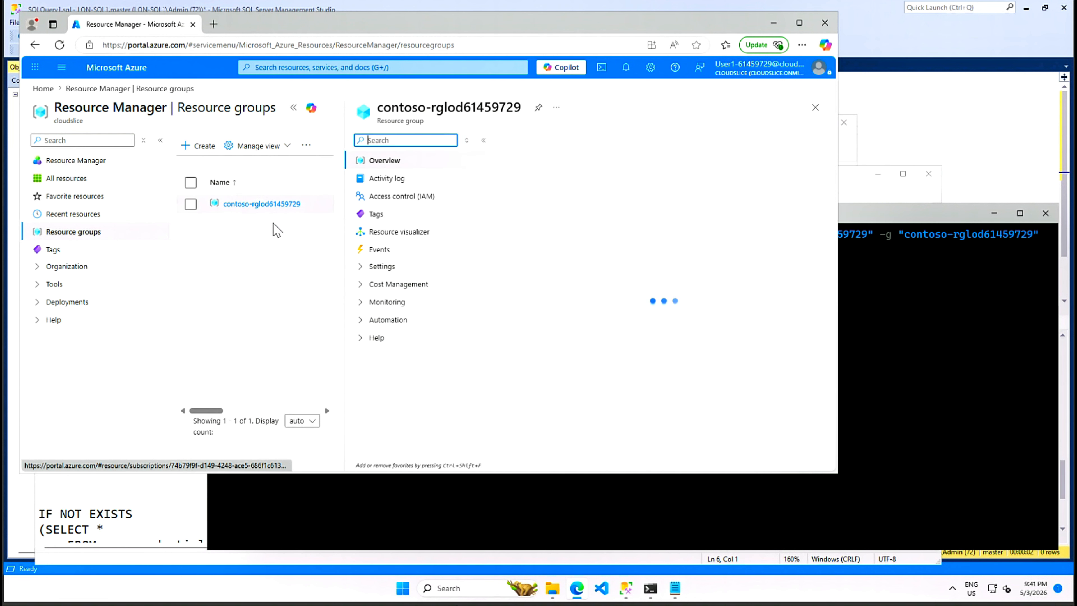
left_click(292, 110)
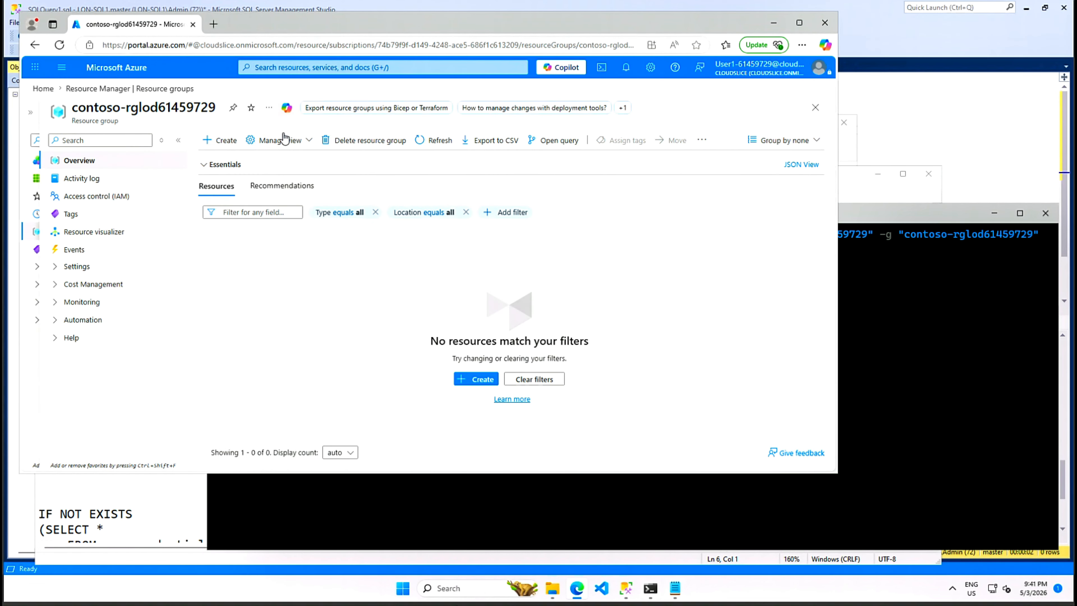
left_click(432, 142)
left_click(857, 219)
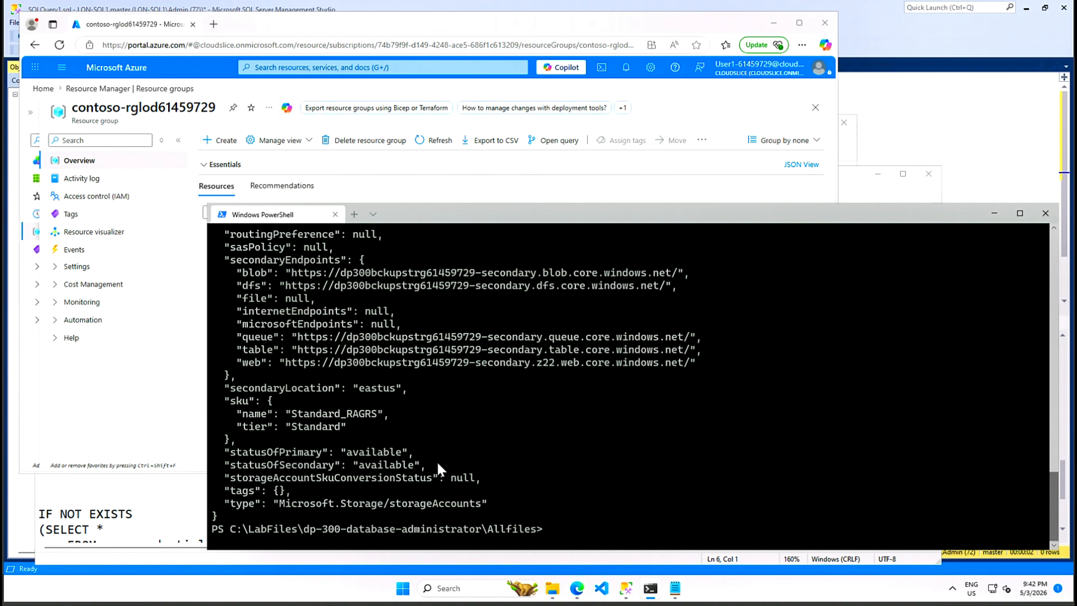
left_click(719, 104)
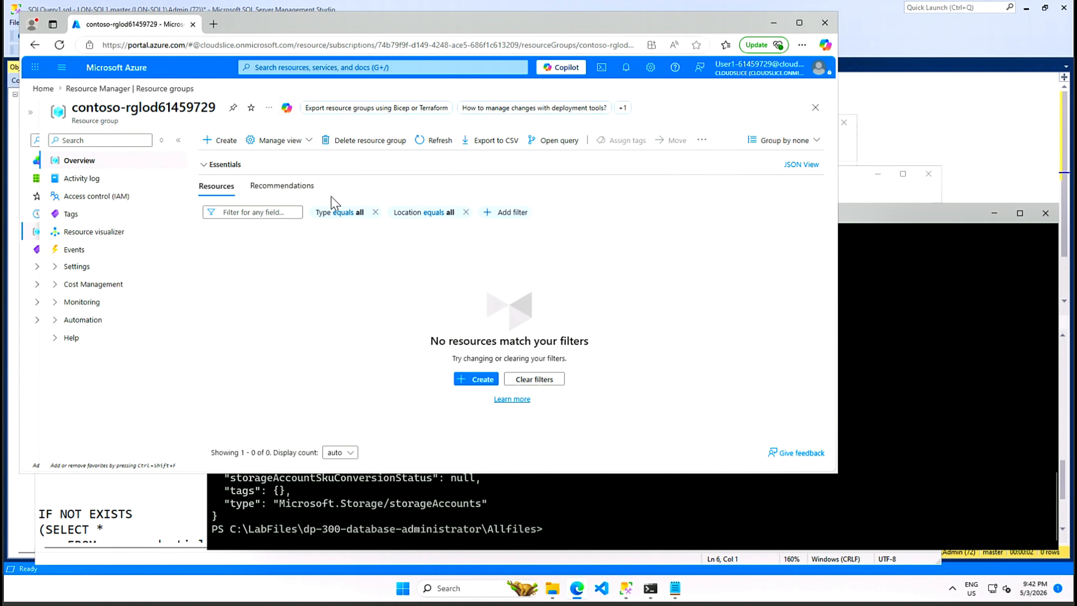
left_click(441, 140)
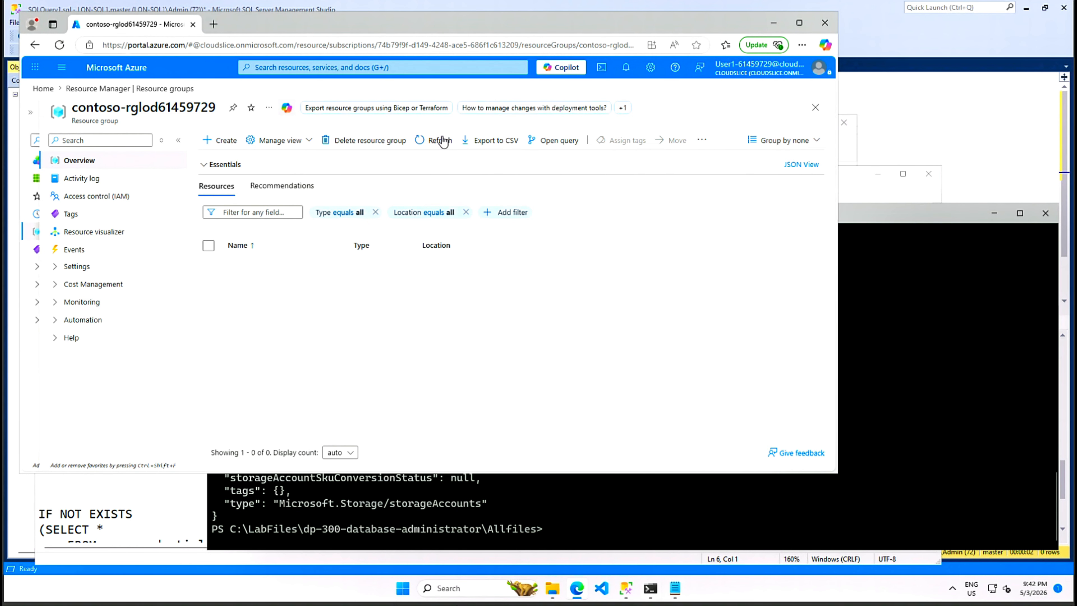
left_click(441, 141)
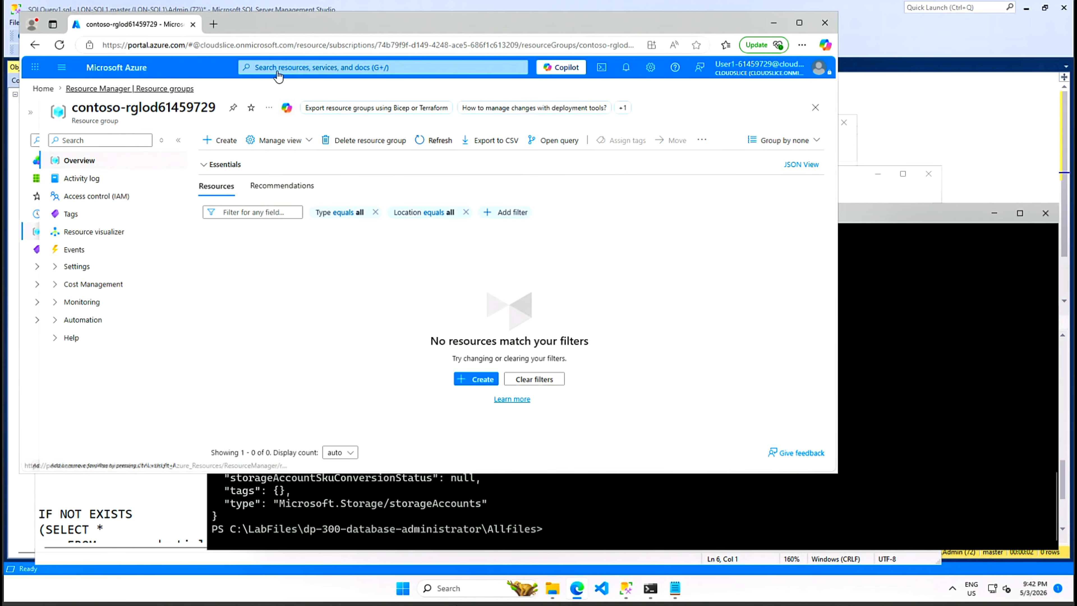
- Open dp300bckupstrg61459729's overview via the Storage center, then return to the Notepad notes
left_click(384, 68)
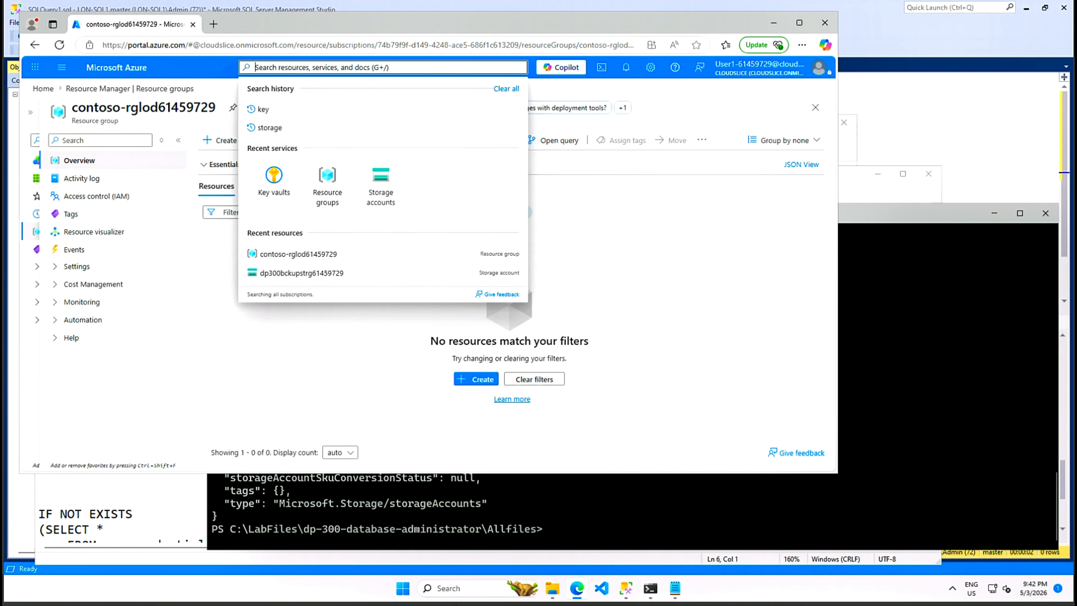
left_click(272, 127)
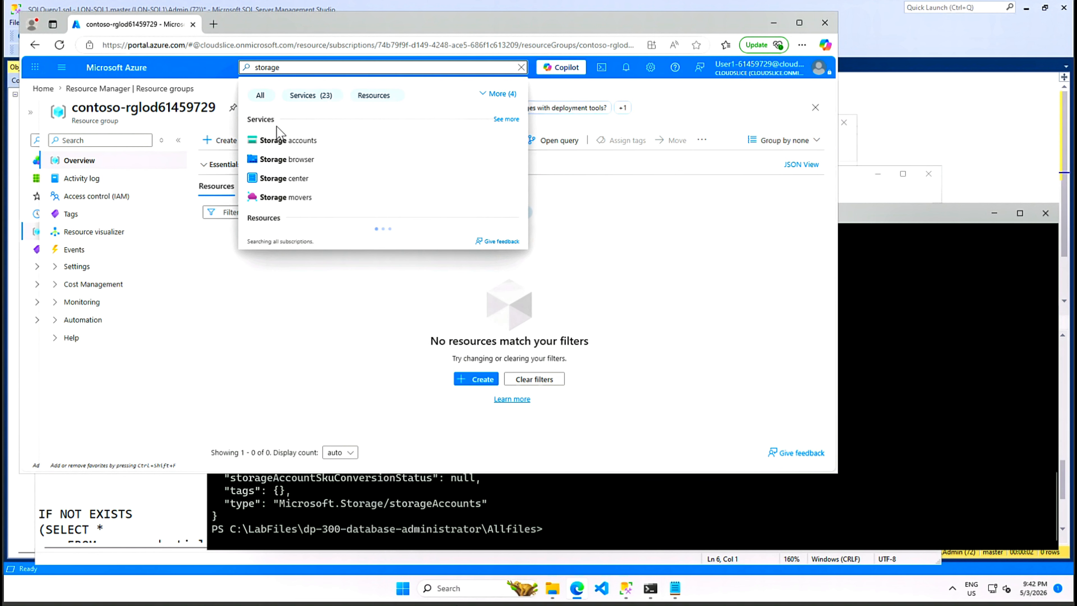
left_click(288, 142)
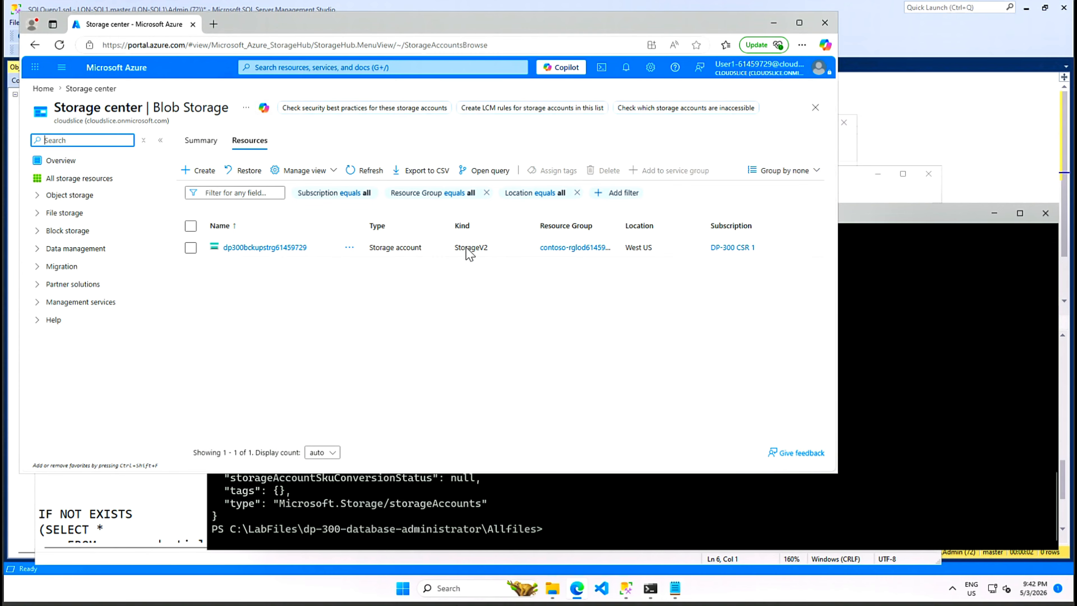
left_click(250, 248)
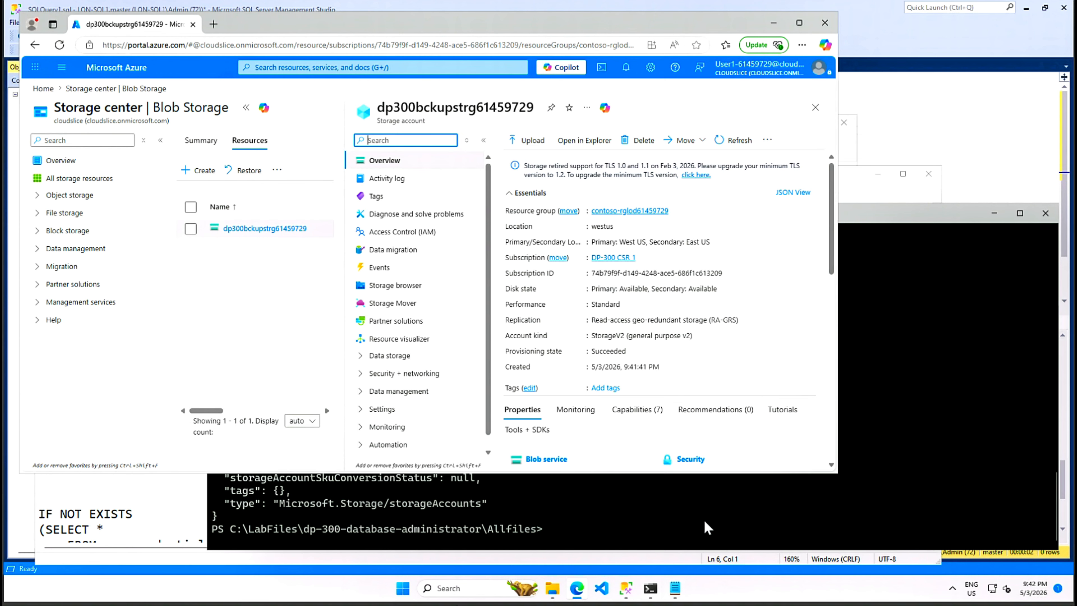
left_click(855, 188)
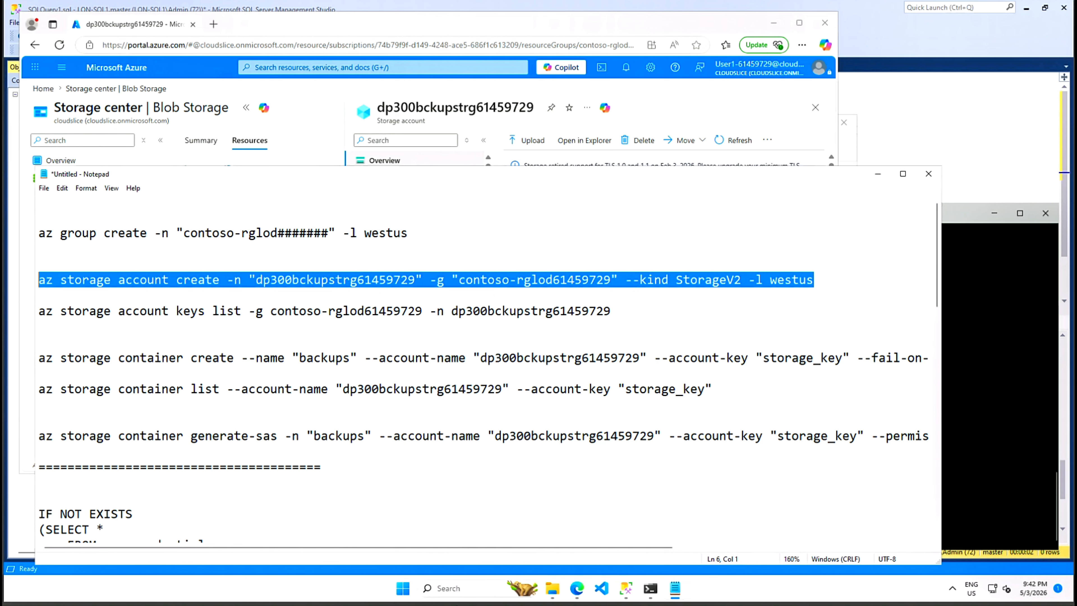
- Run the az storage account keys list command from Notepad to list key1 and key2
left_click(256, 311)
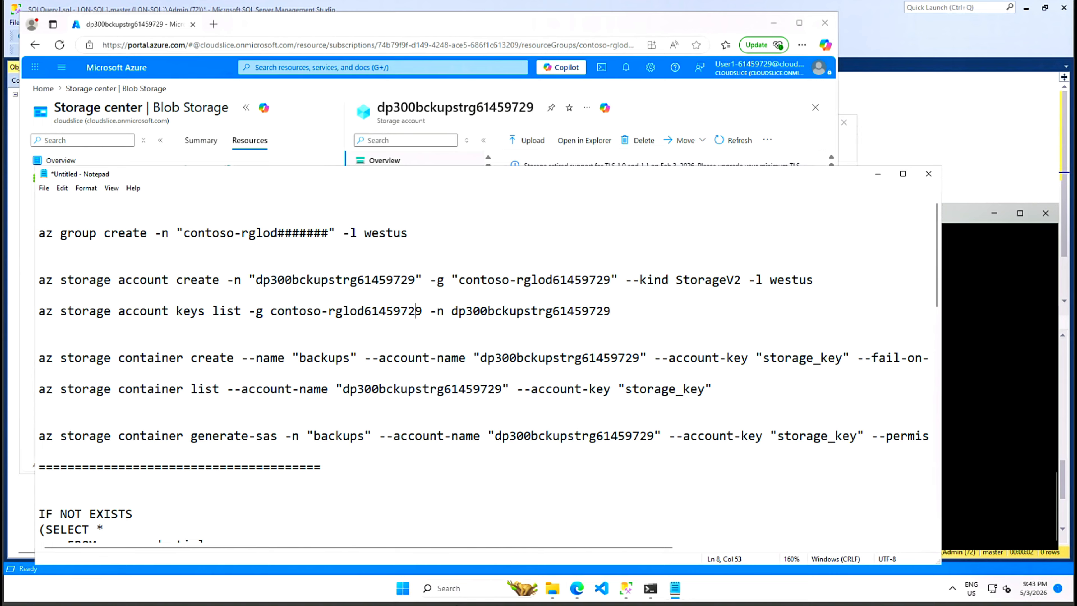
left_click_drag(611, 312, 39, 314)
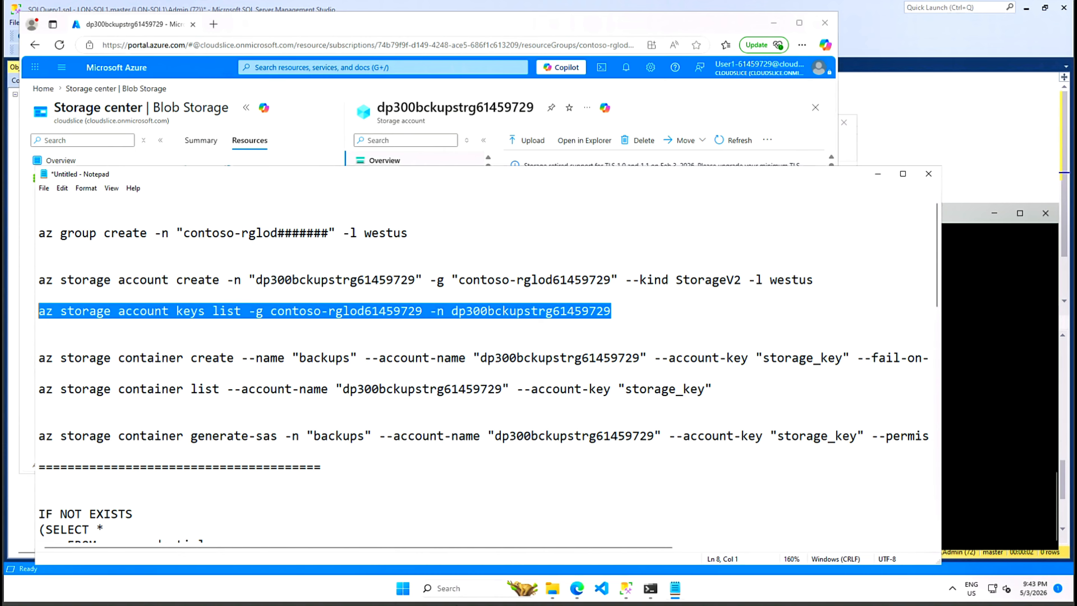
right_click(53, 312)
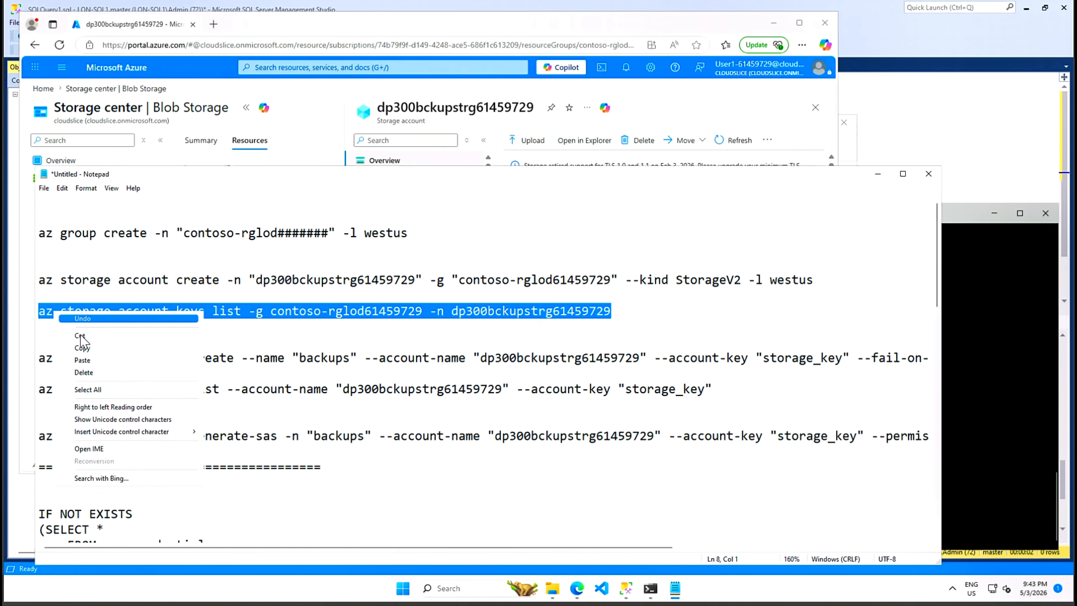
left_click(85, 351)
left_click(960, 223)
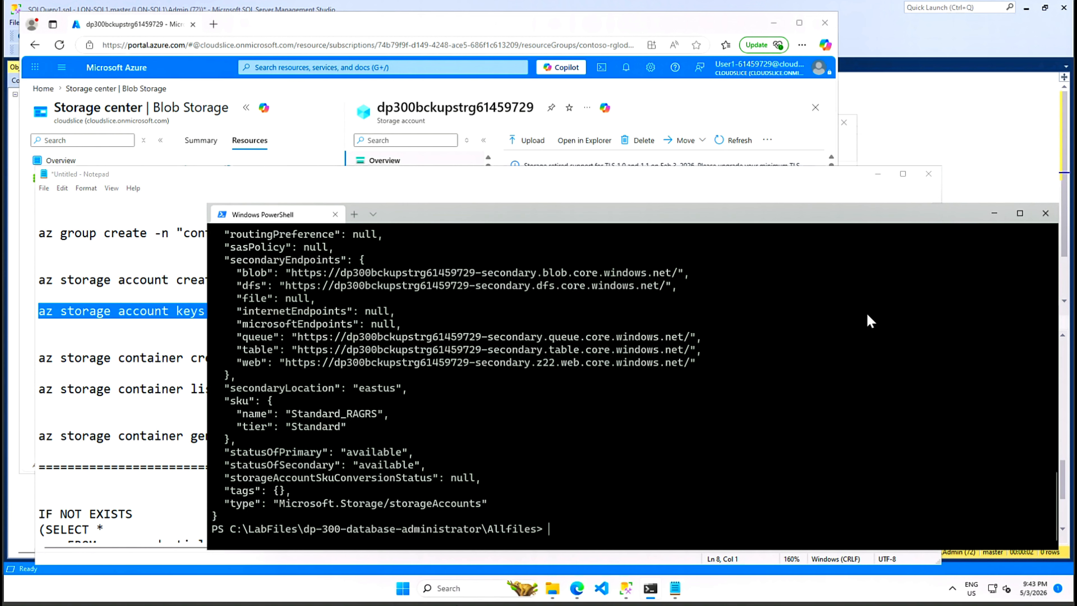
key("ctrl+v")
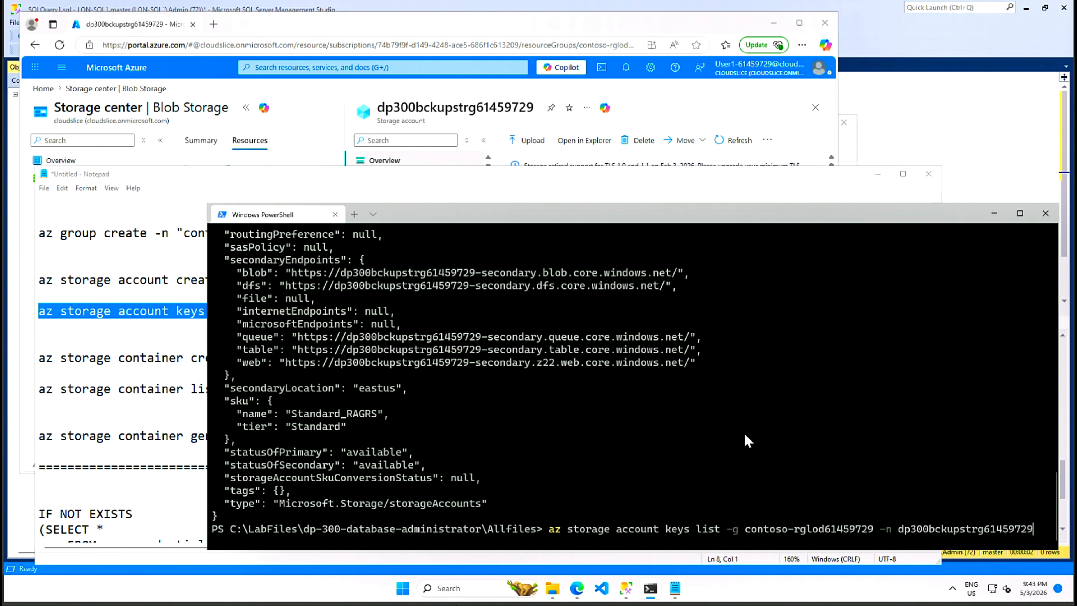
key("Return")
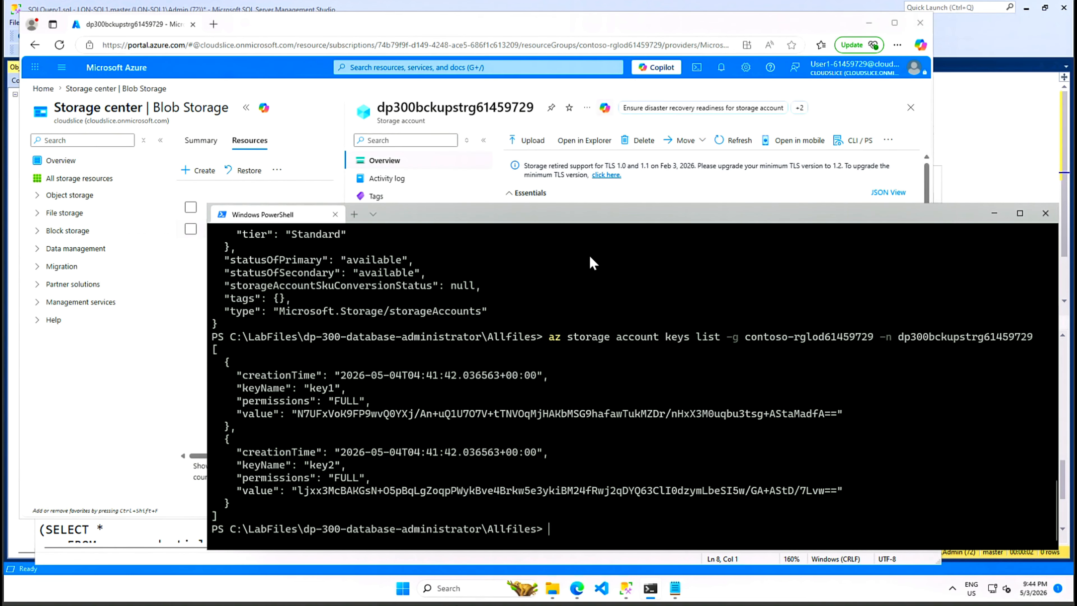
- Open dp300bckupstrg61459729's Access keys page under Security + networking in the portal
left_click(649, 31)
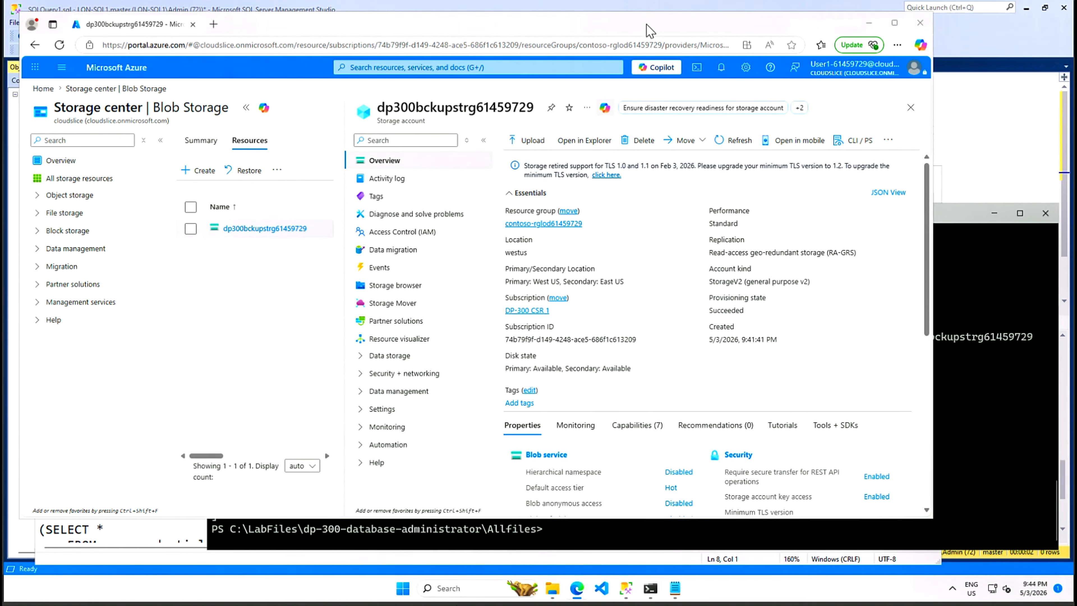
left_click(246, 107)
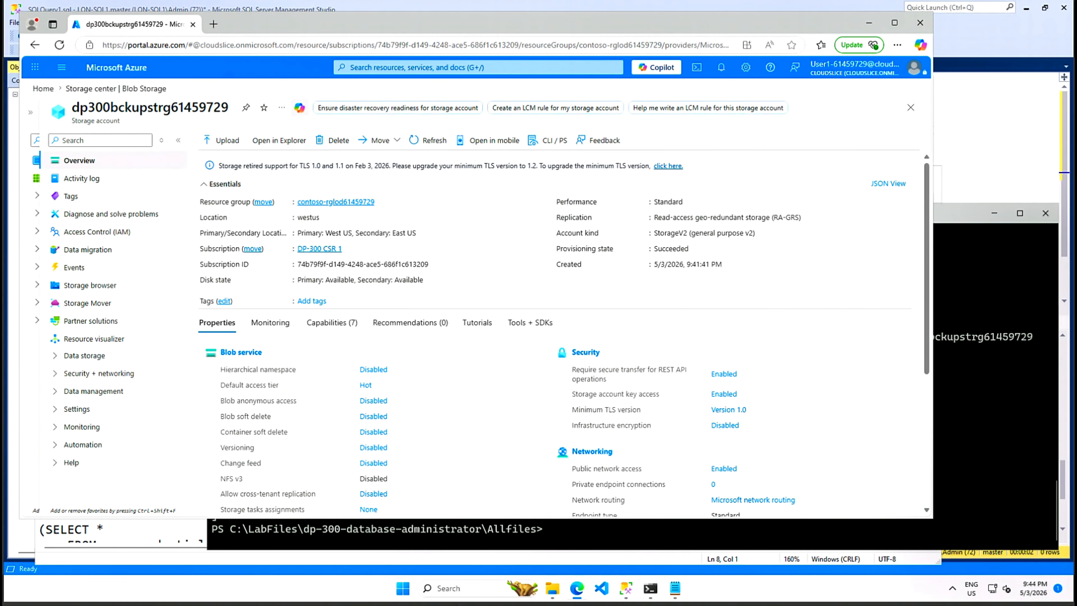
left_click(55, 374)
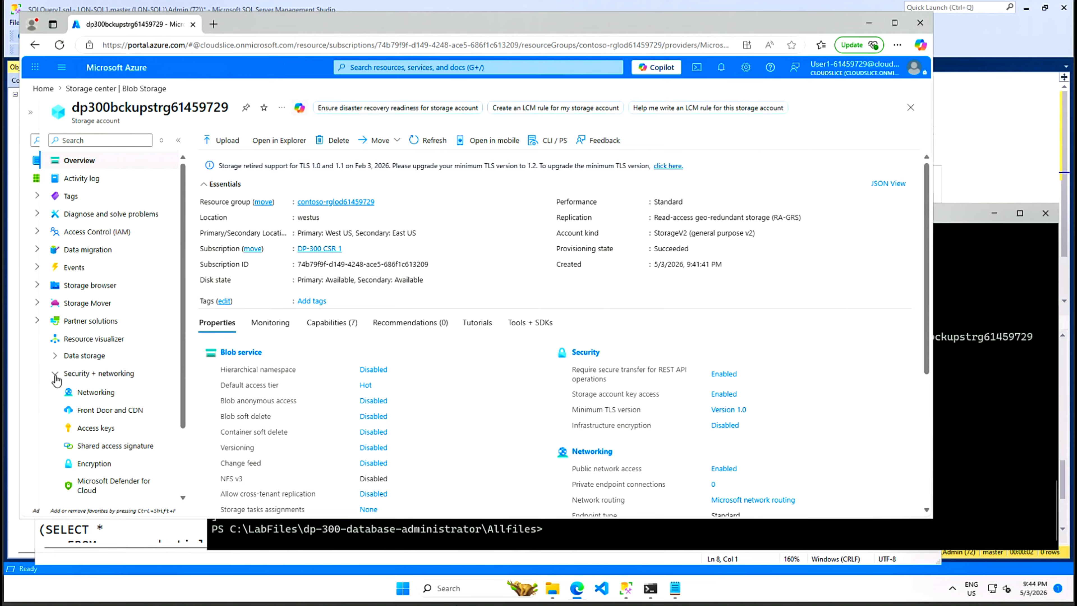
left_click(93, 430)
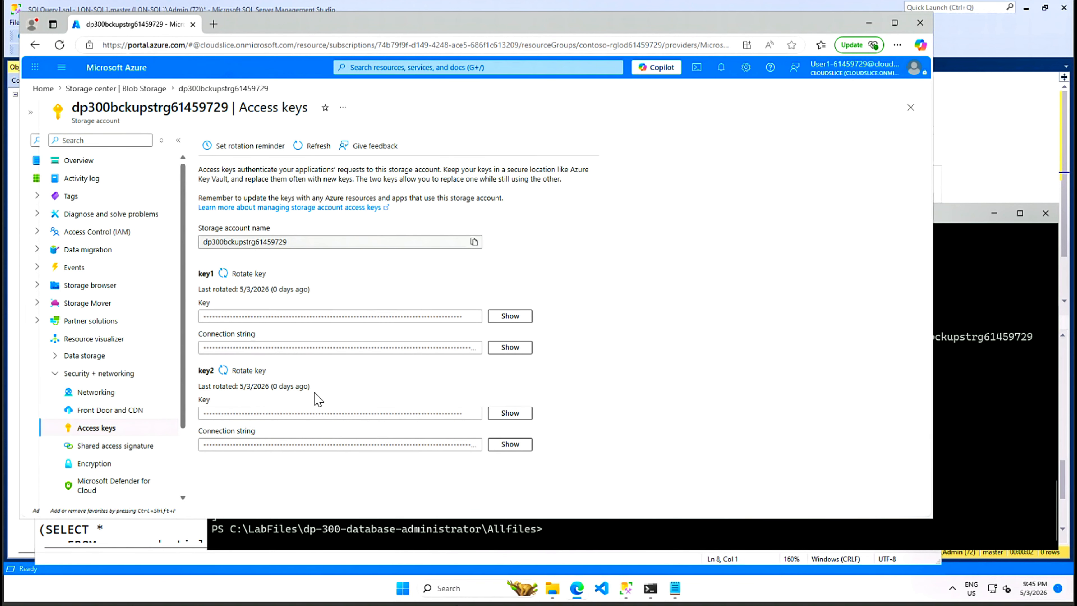
left_click(976, 490)
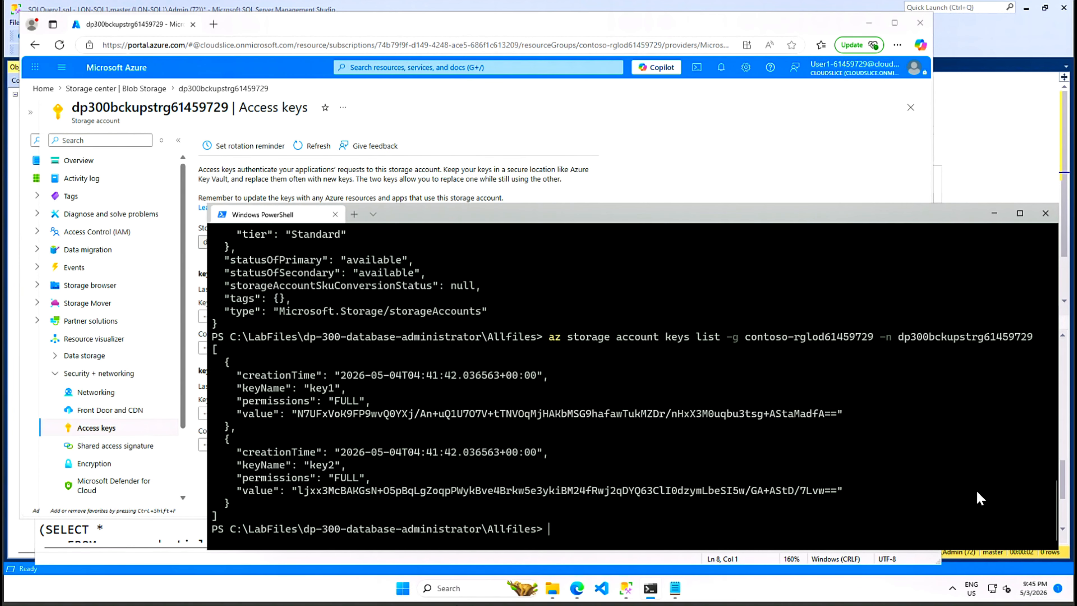
left_click(684, 594)
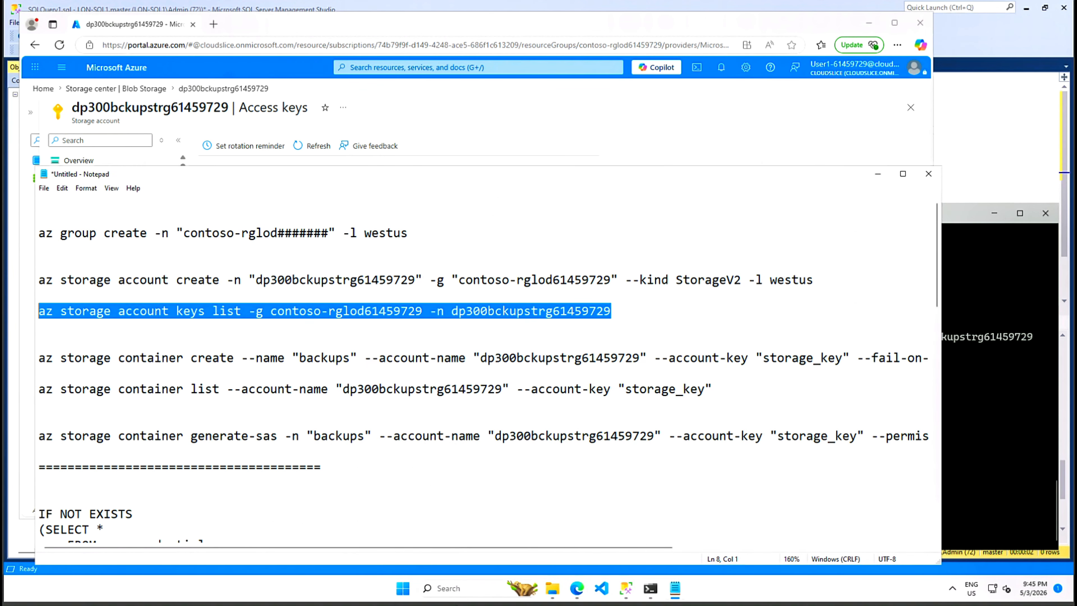
left_click(205, 357)
left_click(314, 358)
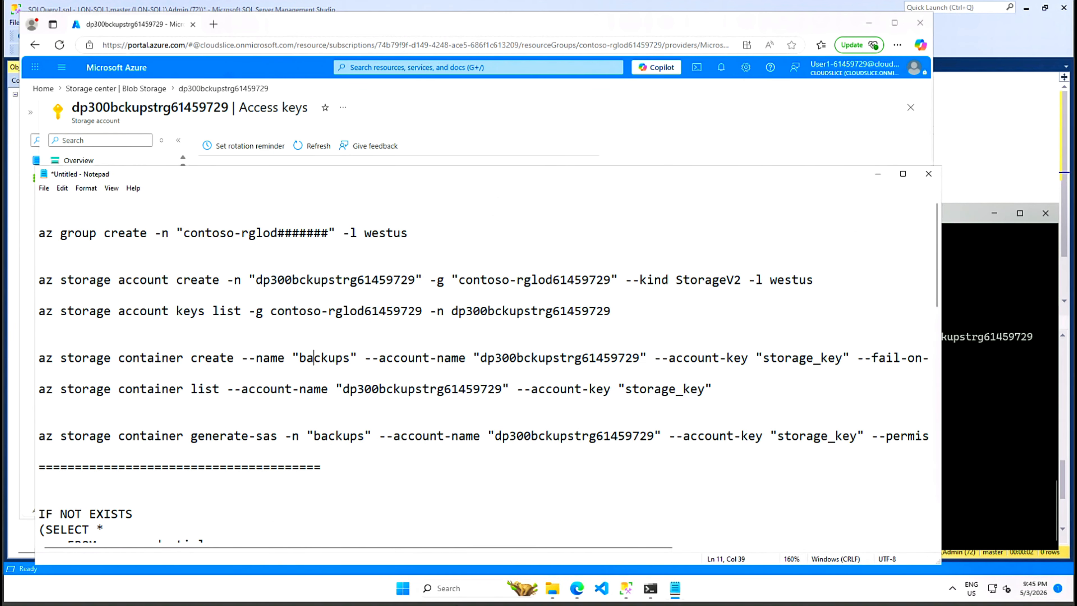
left_click_drag(603, 547, 733, 548)
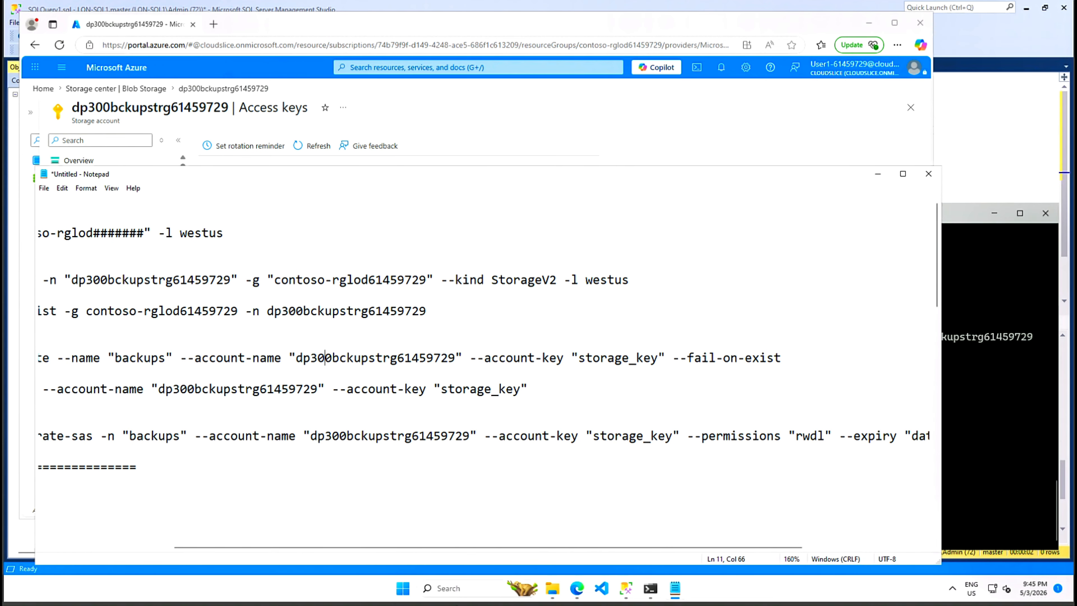
left_click_drag(481, 551, 325, 560)
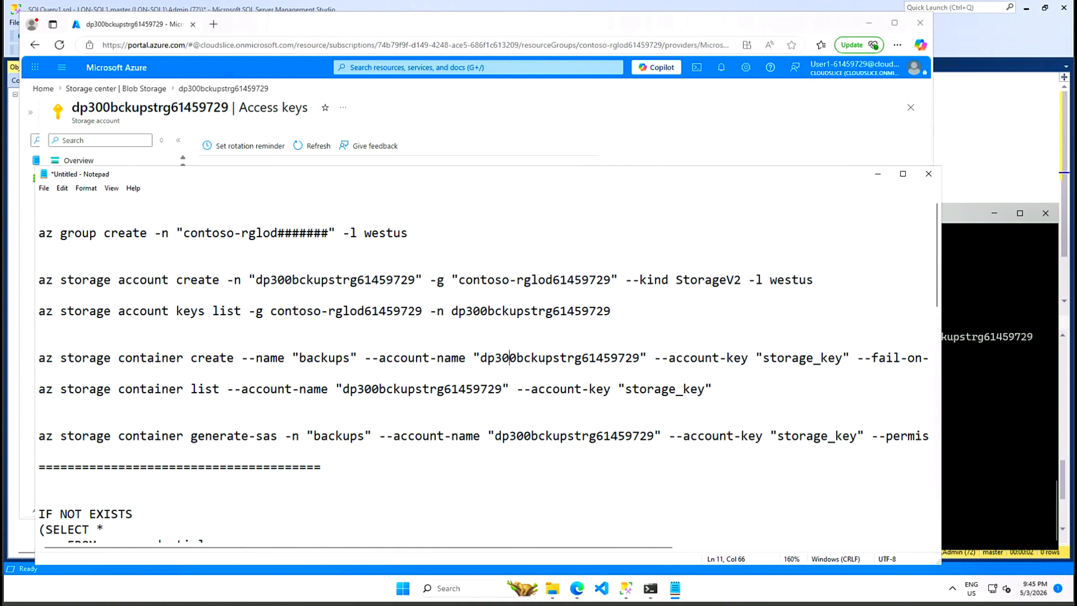
left_click(843, 358)
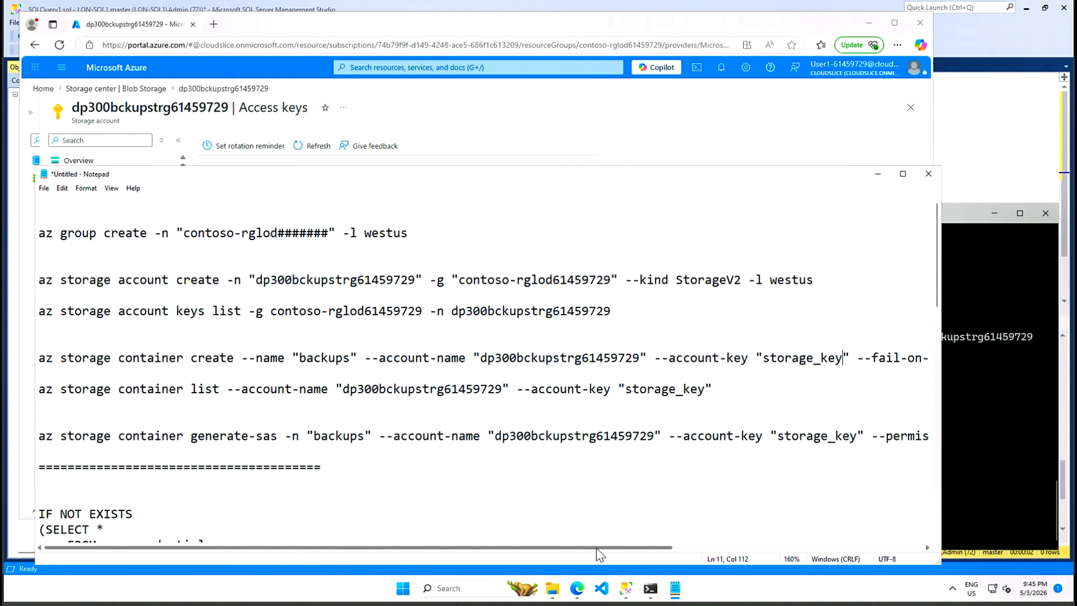
left_click_drag(615, 548, 735, 552)
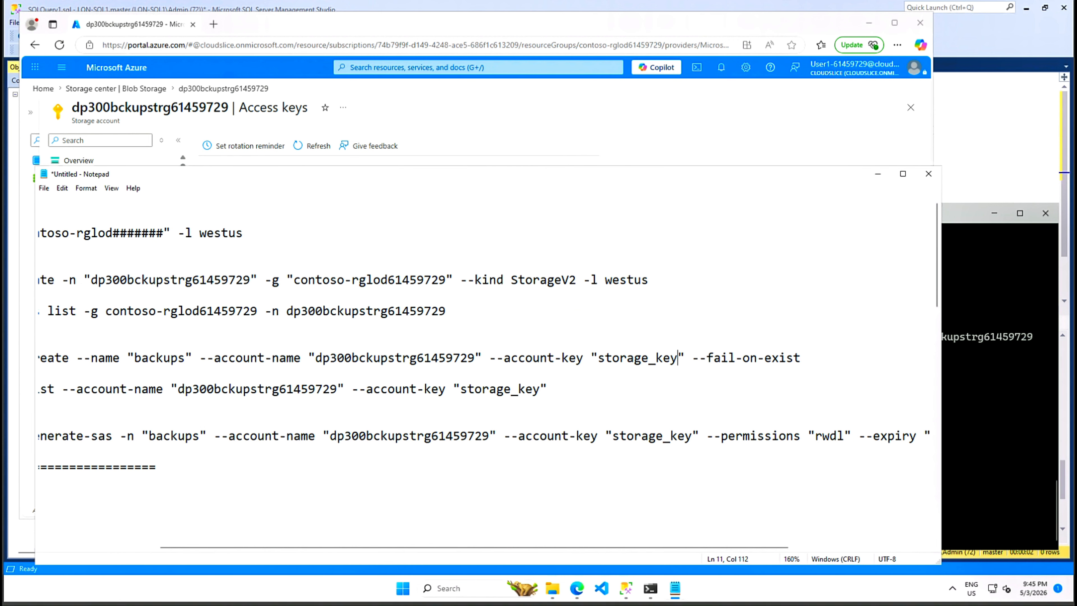
left_click(635, 358)
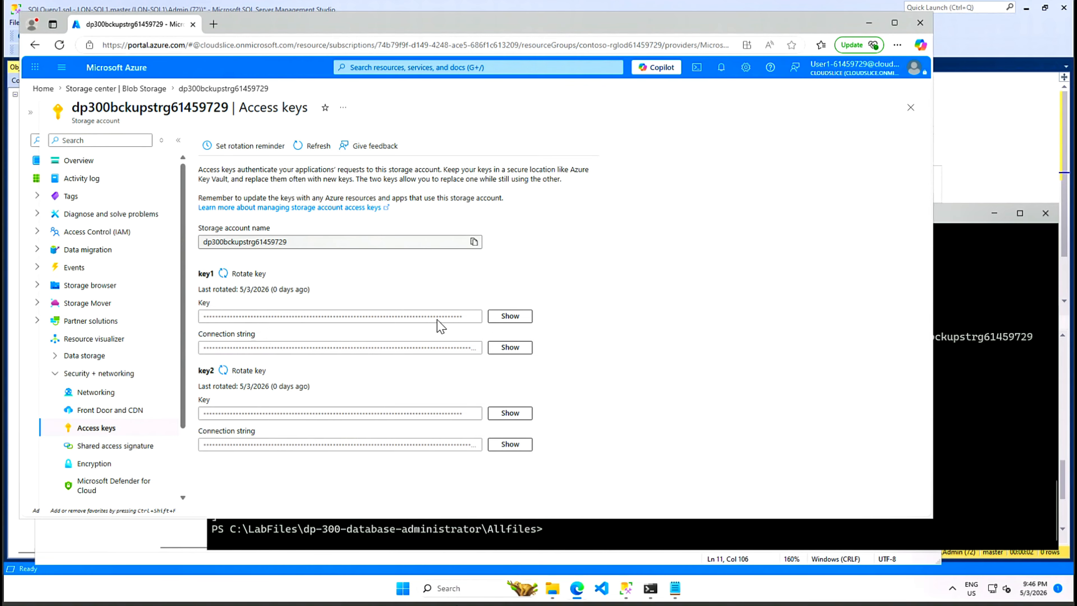
- Reveal and copy the storage account's key1 from the Access keys page
left_click(504, 318)
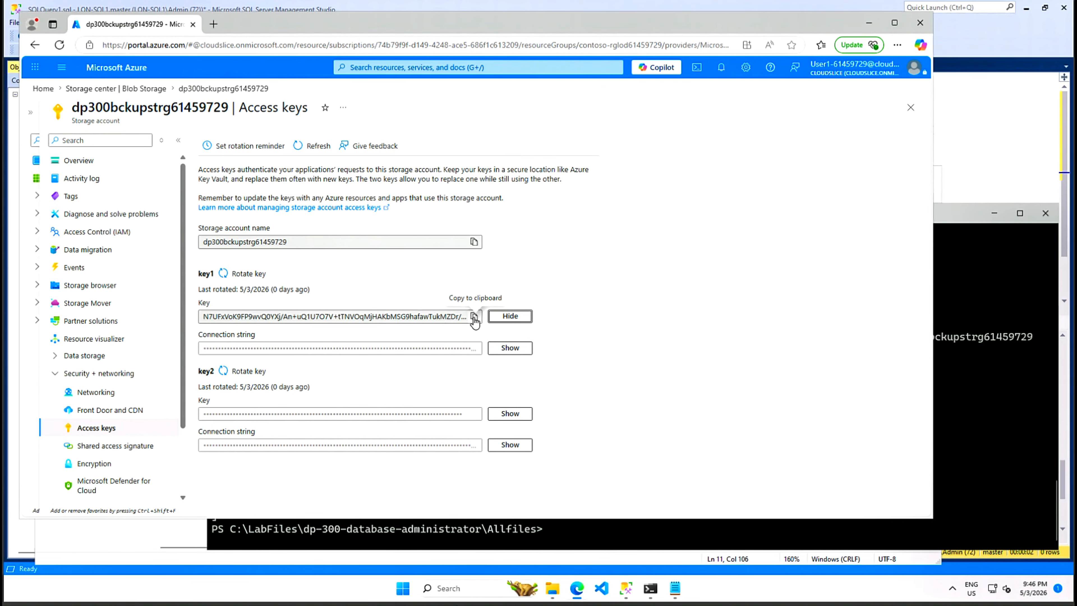
left_click(474, 317)
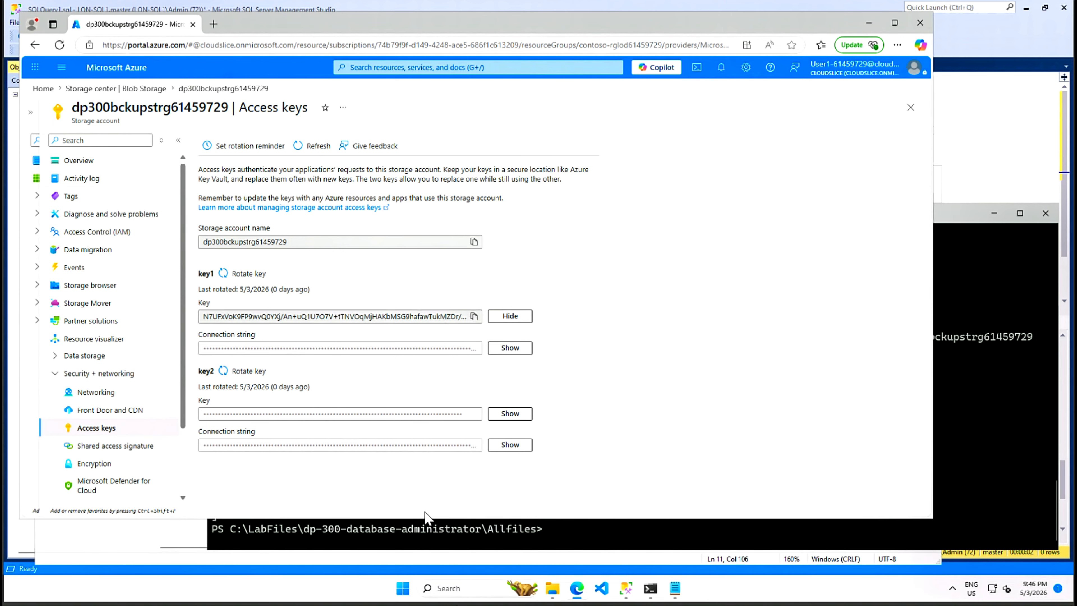
left_click(674, 588)
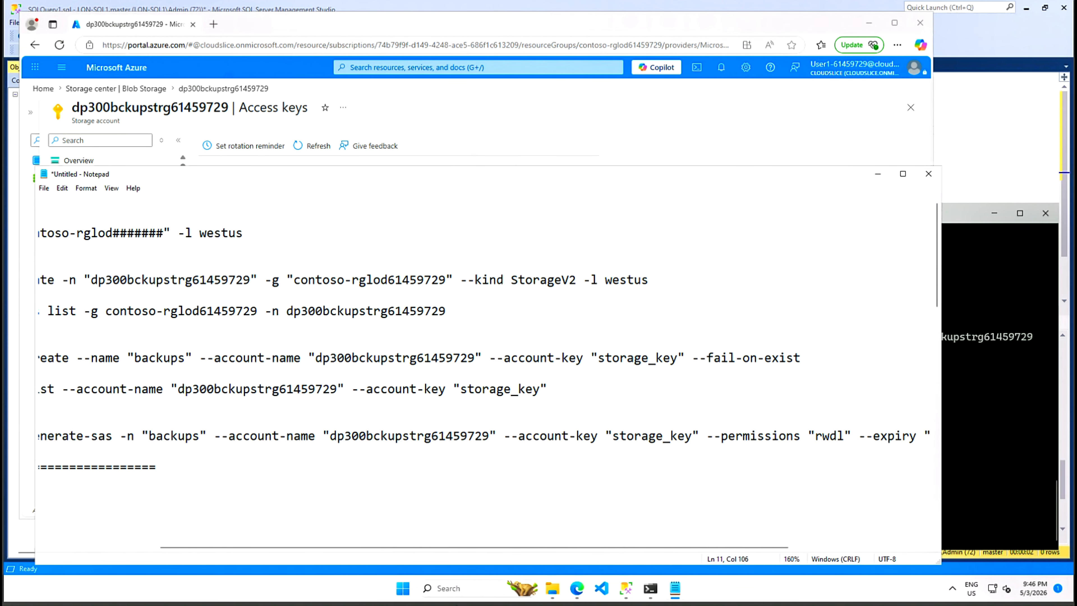
- Replace the storage_key placeholder in the container create command with the key and select that line
left_click_drag(679, 358, 598, 358)
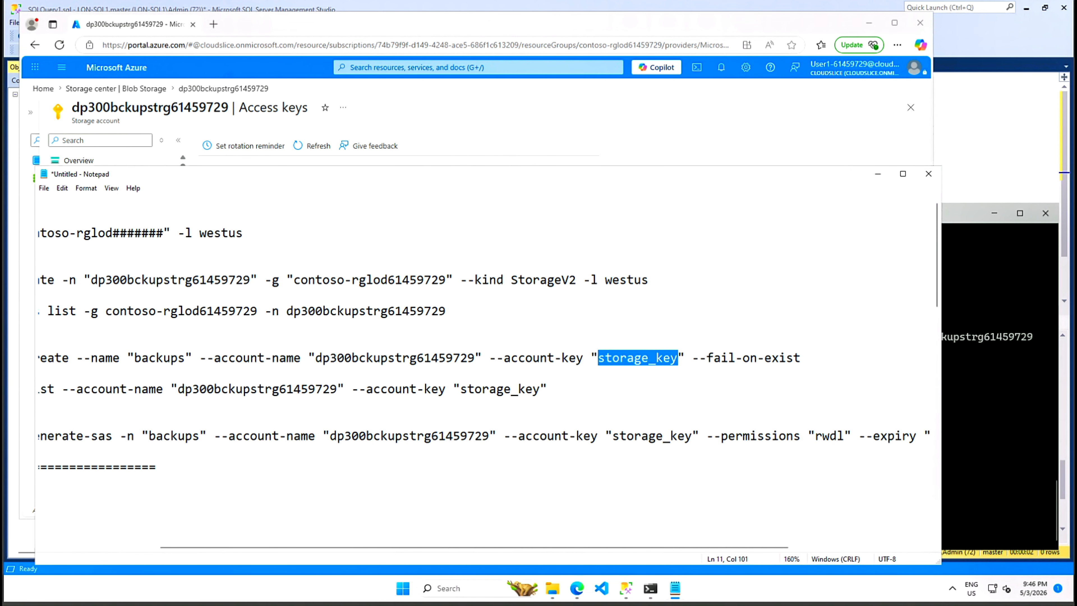
key("ctrl+v")
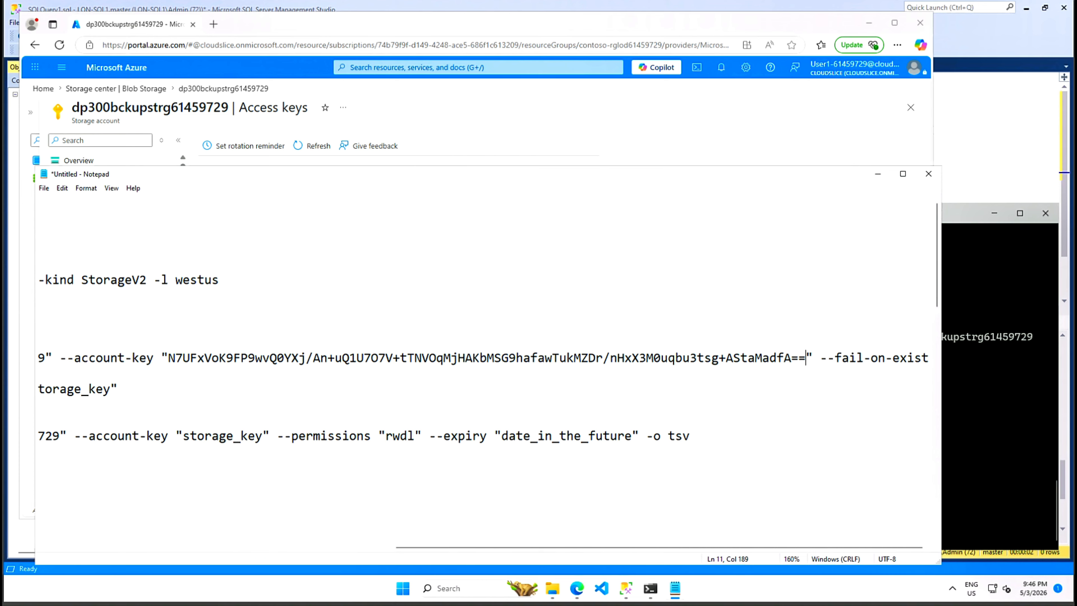
left_click_drag(558, 552, 140, 558)
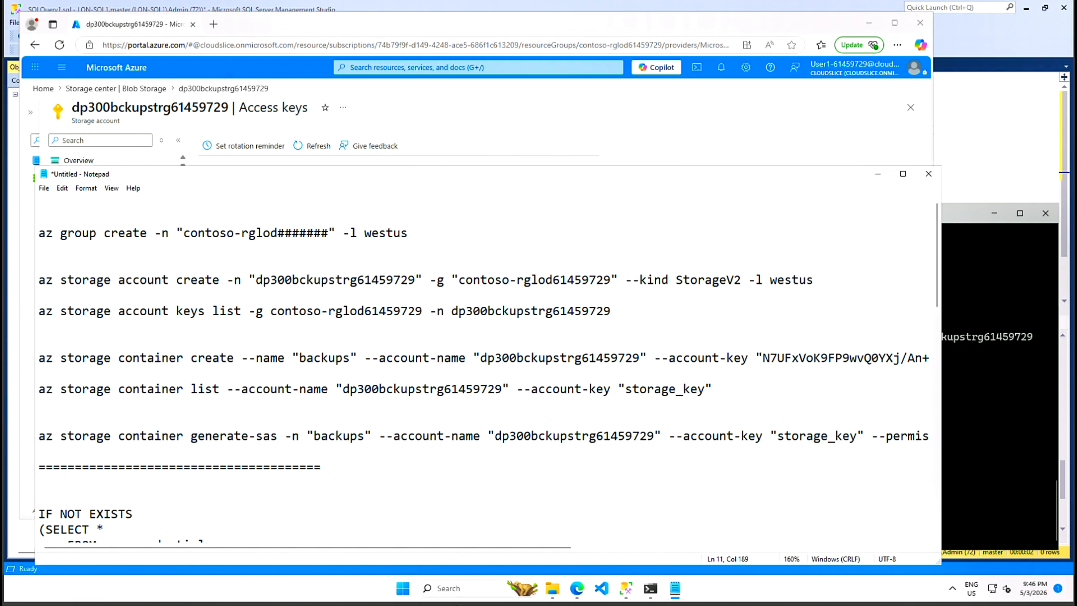
key("Home")
key("shift+End")
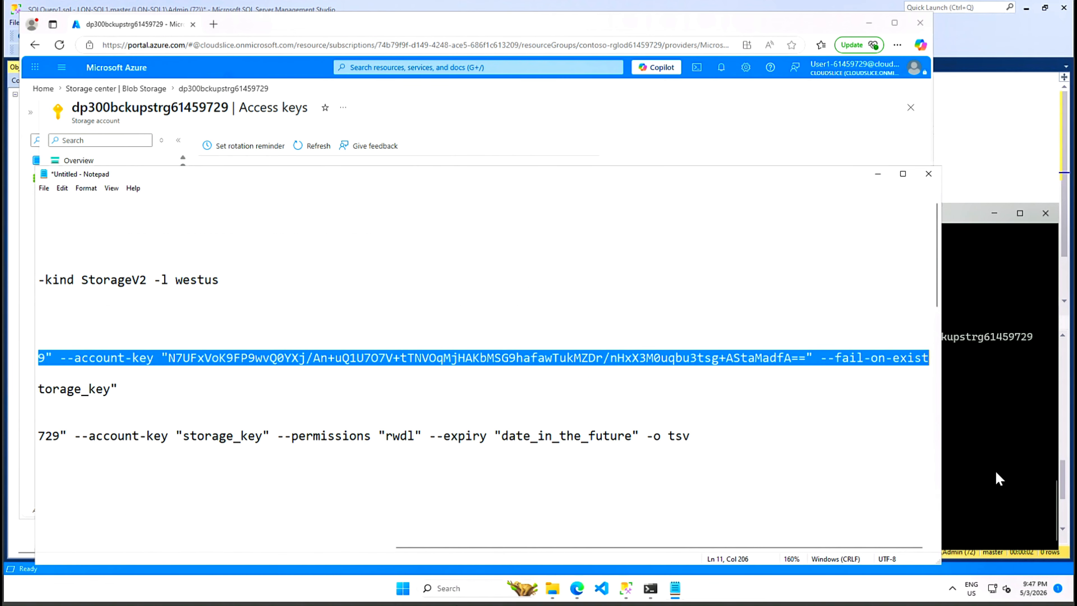
left_click(985, 479)
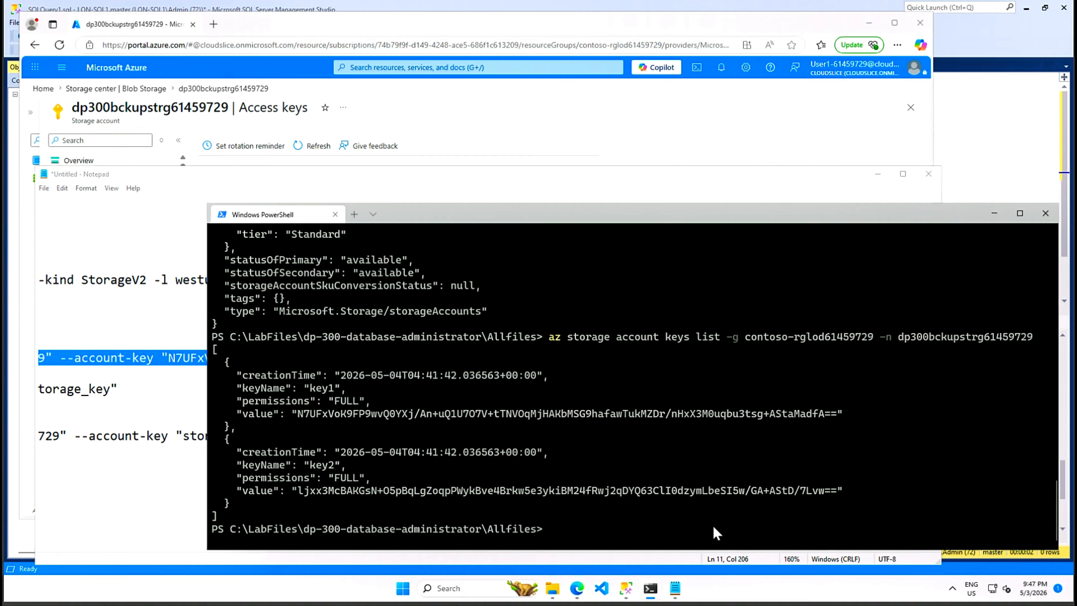
- Run the az storage container create command to make the backups container, then return to Access keys
key("ctrl+v")
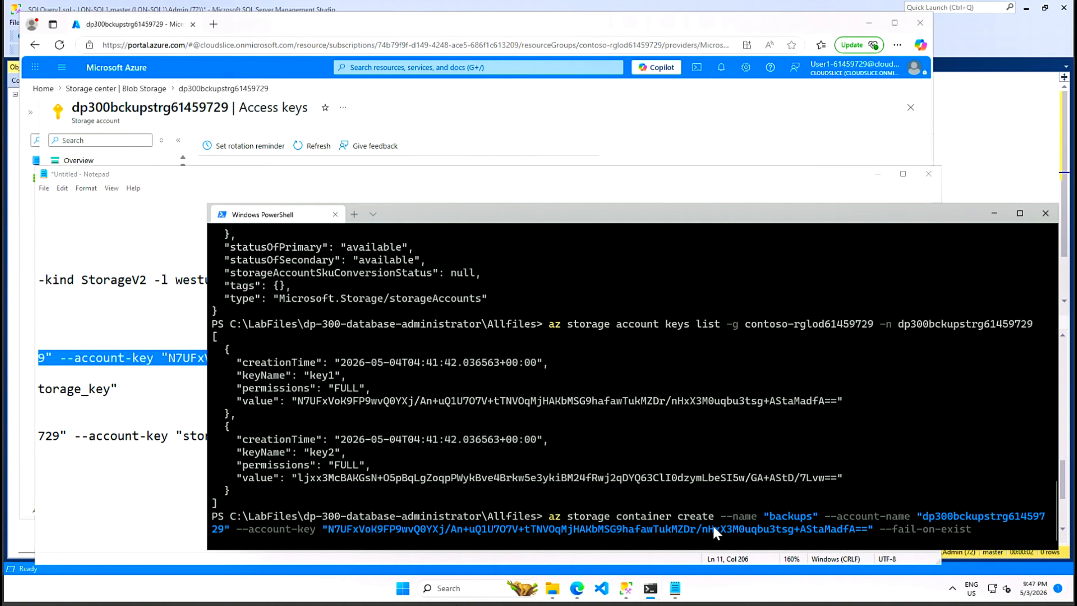
key("Return")
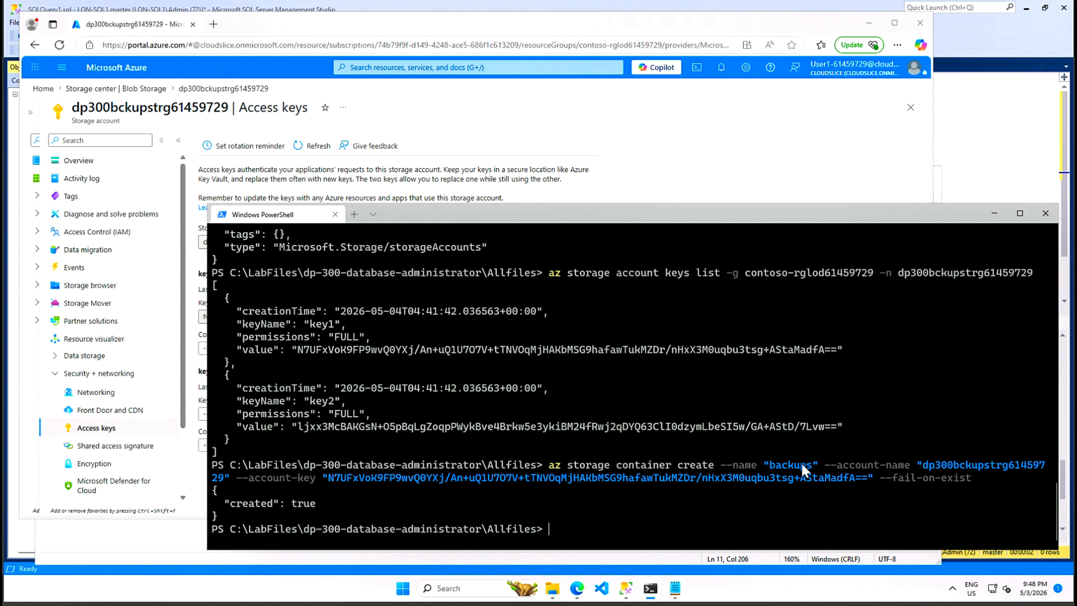
left_click(411, 114)
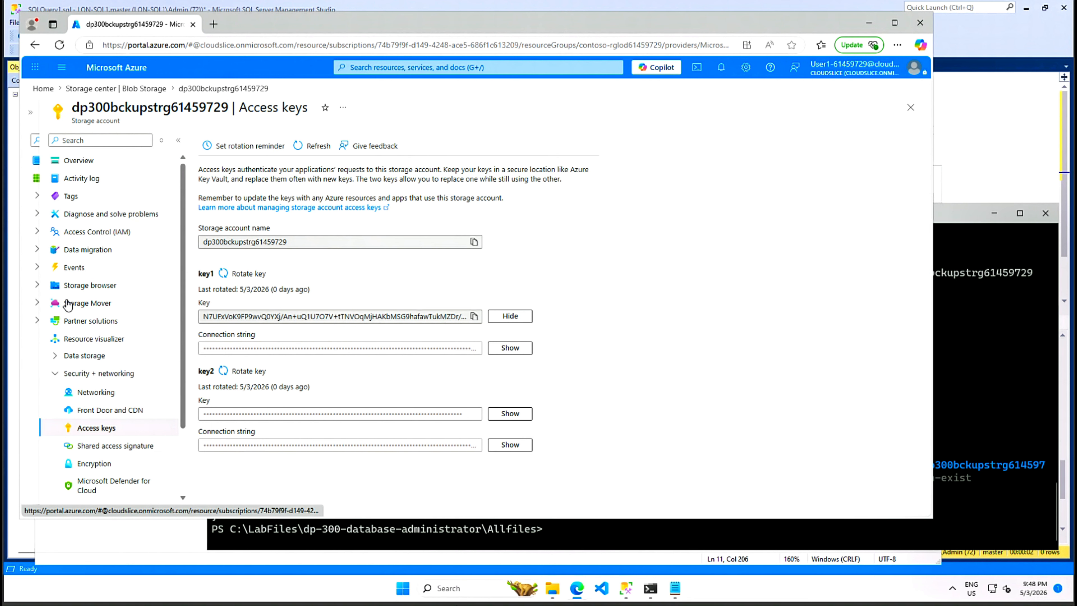
- Open the backups blob container in dp300bckupstrg61459729's Storage browser and confirm it is empty
left_click(89, 289)
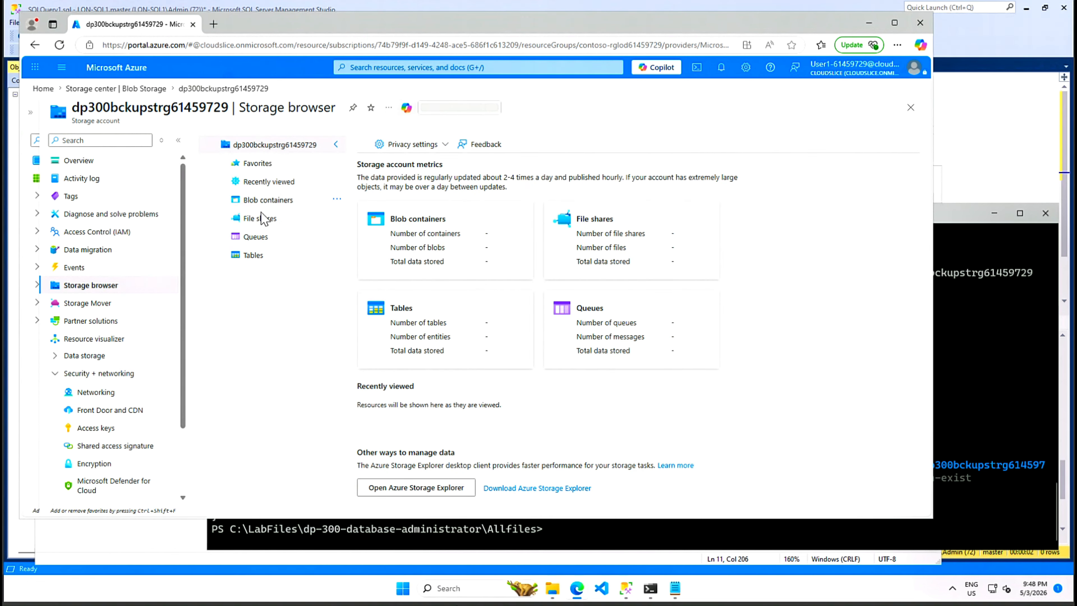
left_click(272, 200)
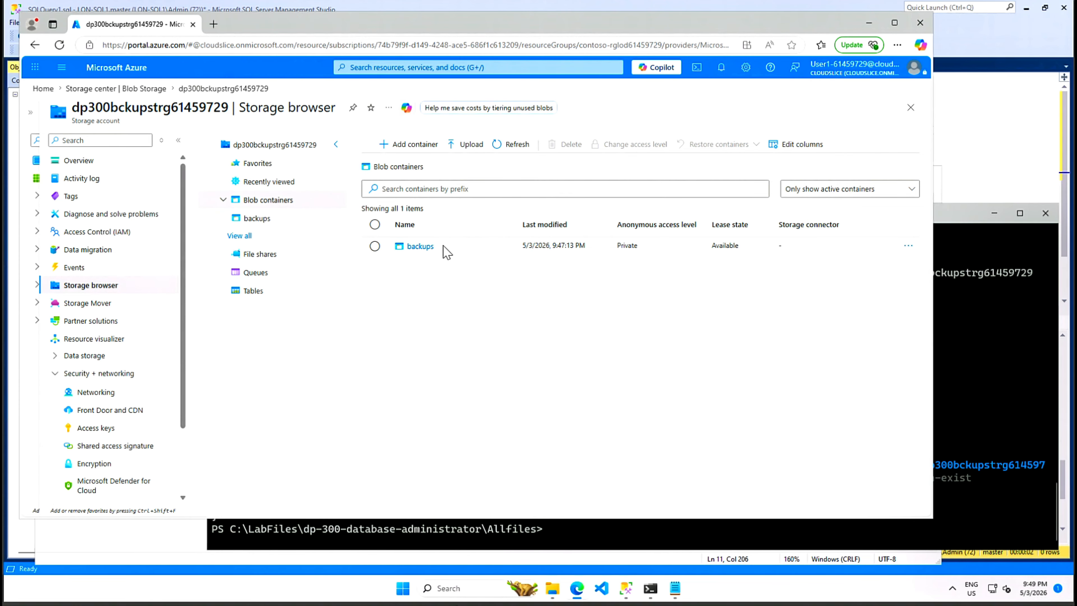
left_click(420, 247)
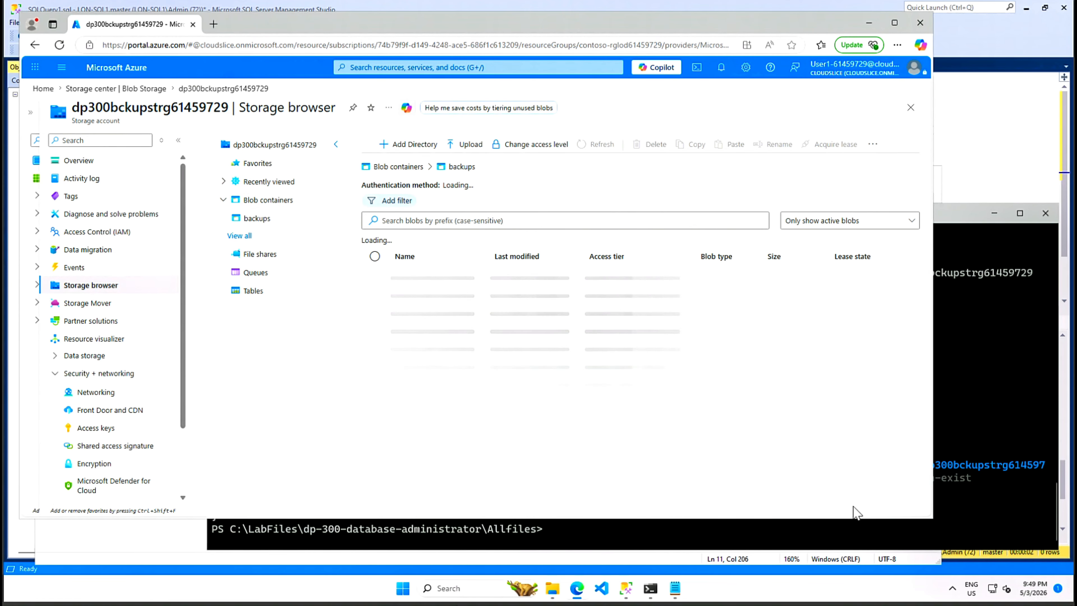
- Bring PowerShell and the Notepad az command list back to the front
left_click(956, 218)
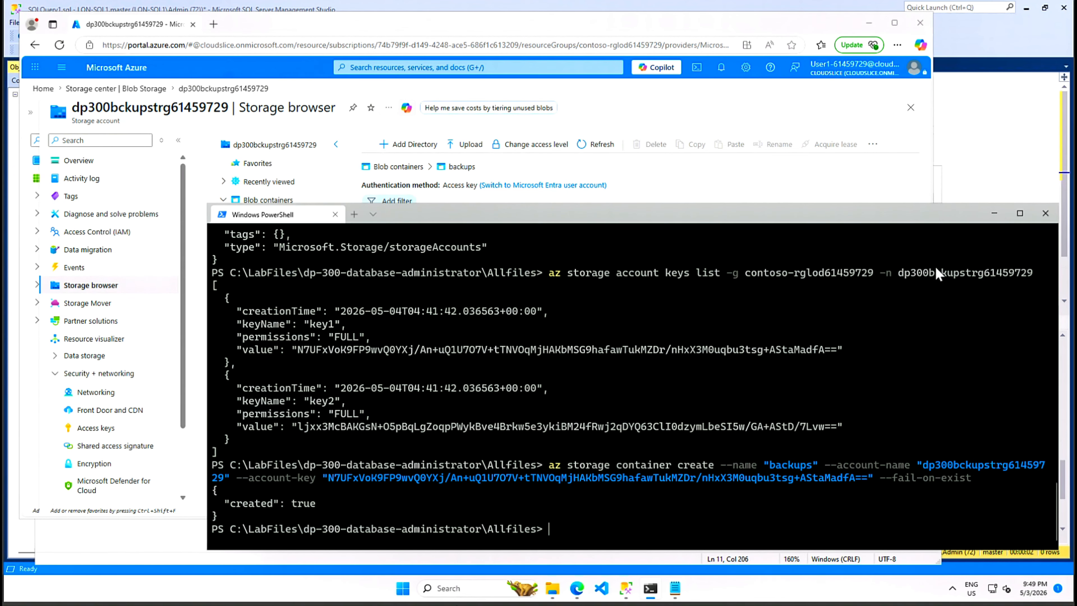
left_click(675, 588)
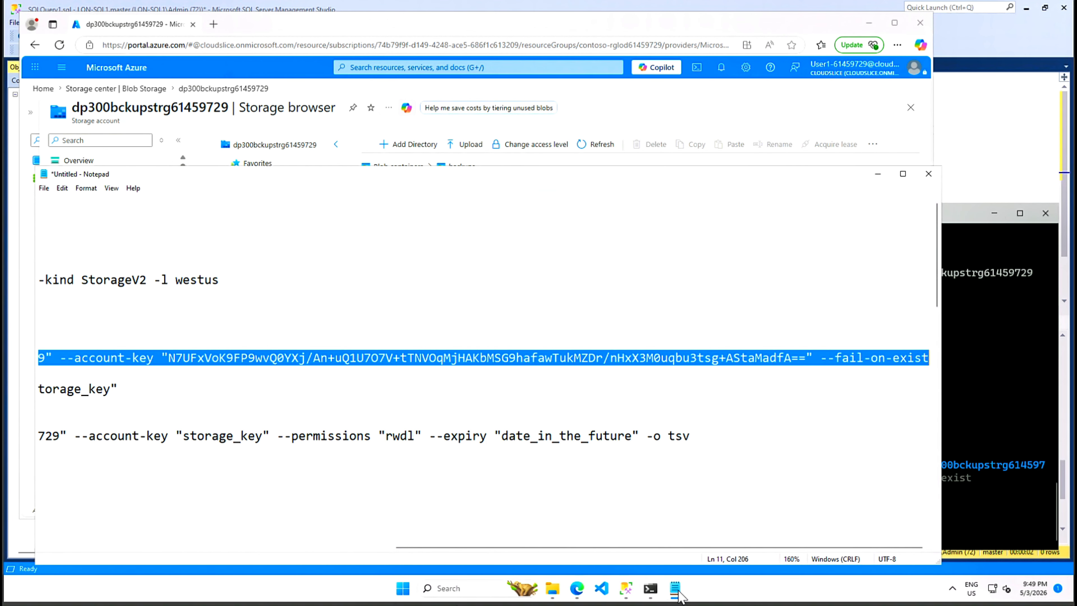
left_click_drag(516, 551, 149, 565)
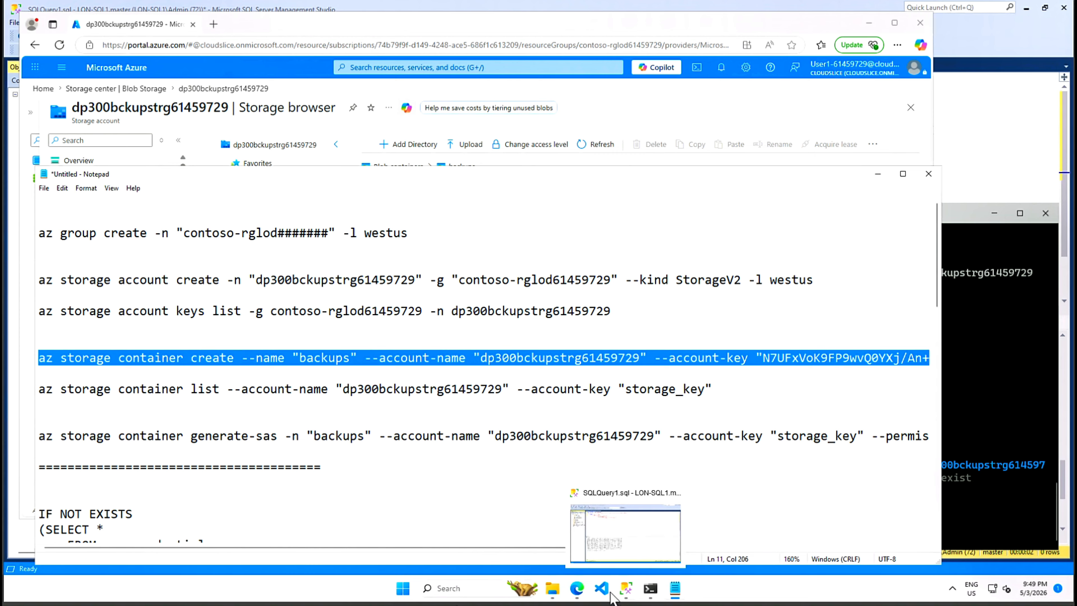
- Copy the storage account's key1 from its Access keys page in the Azure portal
mouse_move(585, 595)
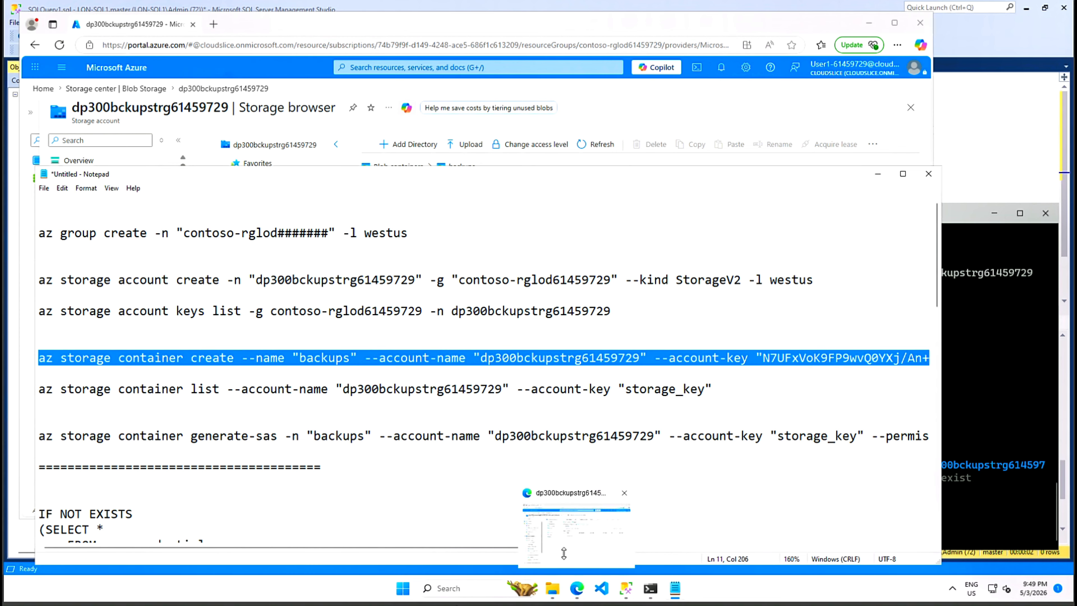
left_click(567, 558)
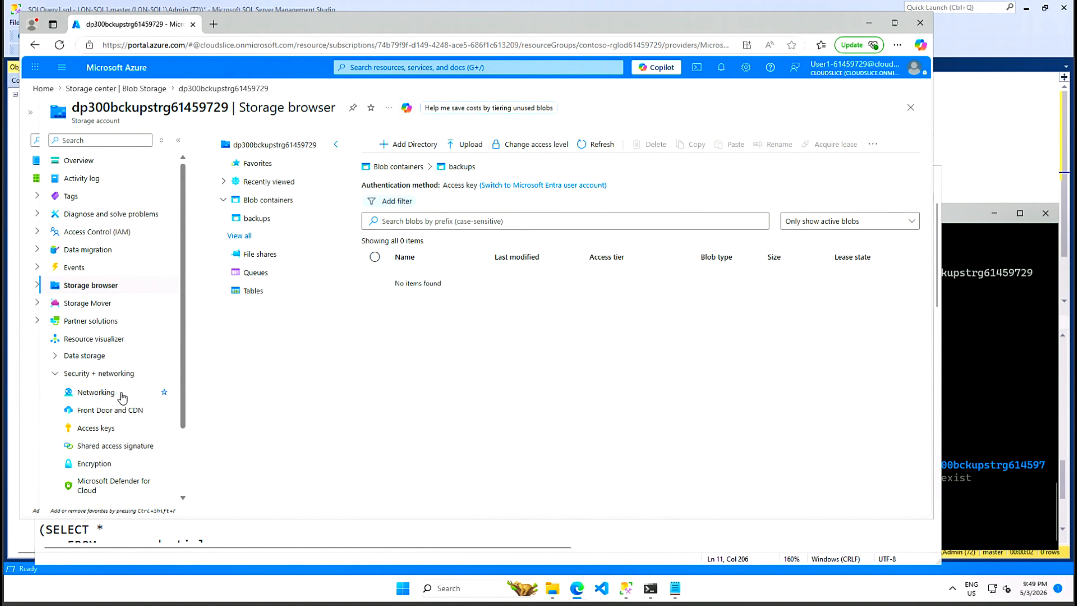
left_click(107, 376)
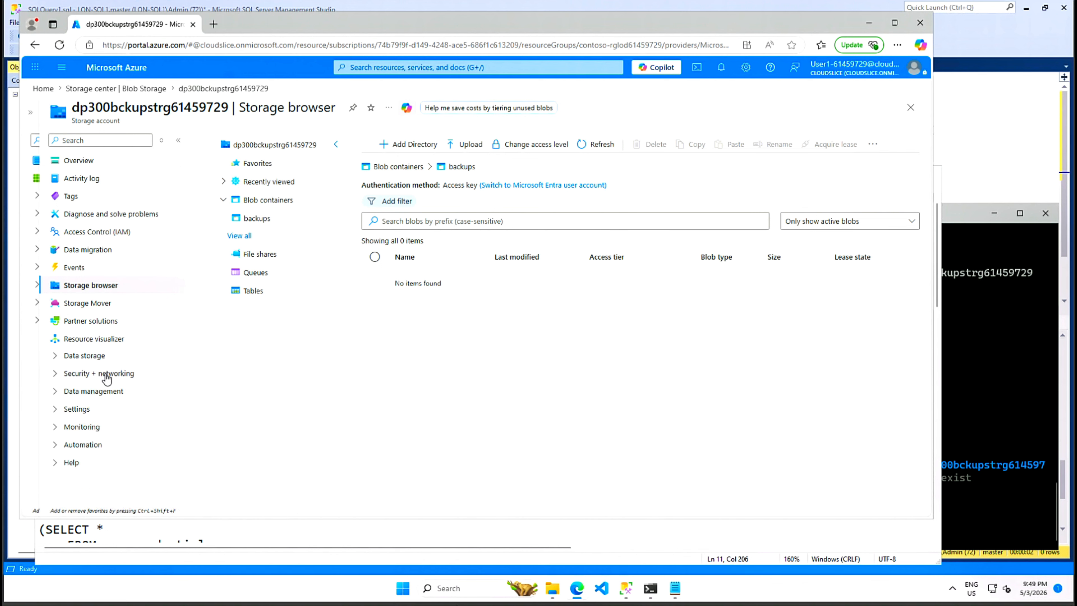
left_click(105, 375)
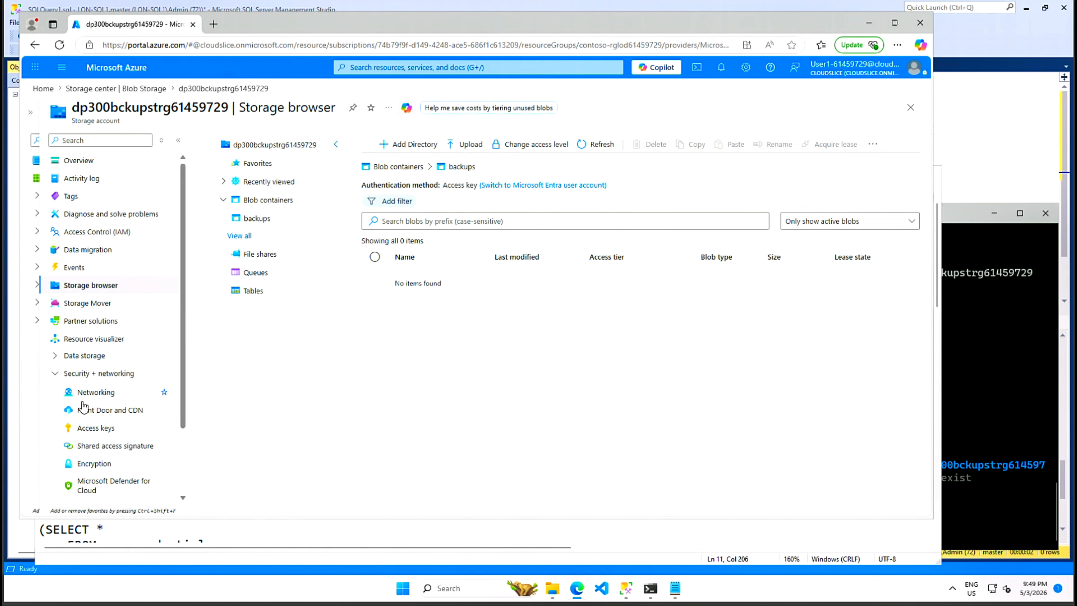
left_click(90, 428)
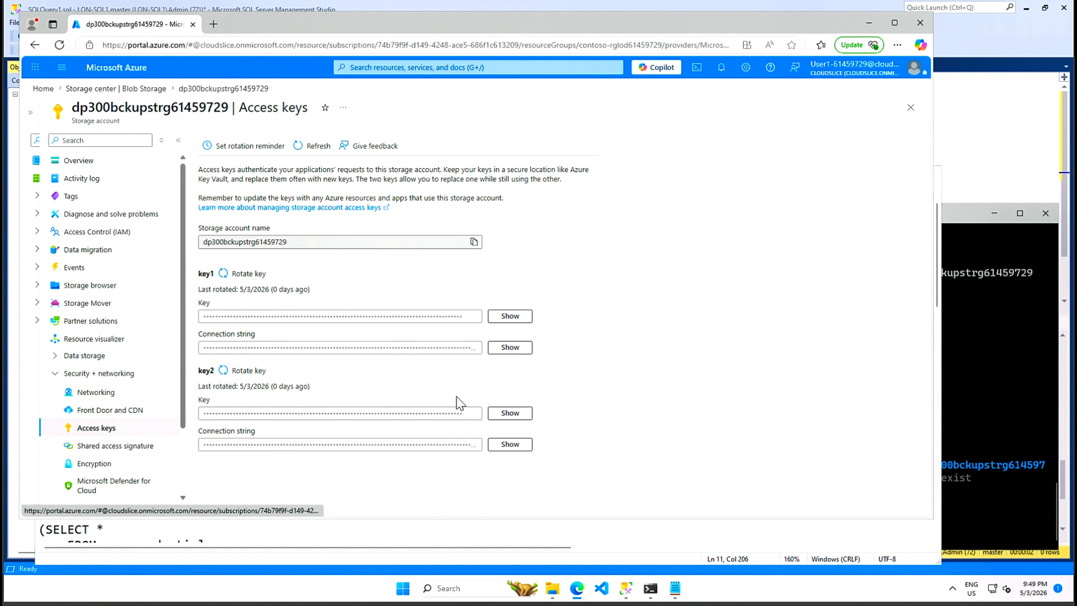
left_click(511, 316)
left_click(474, 316)
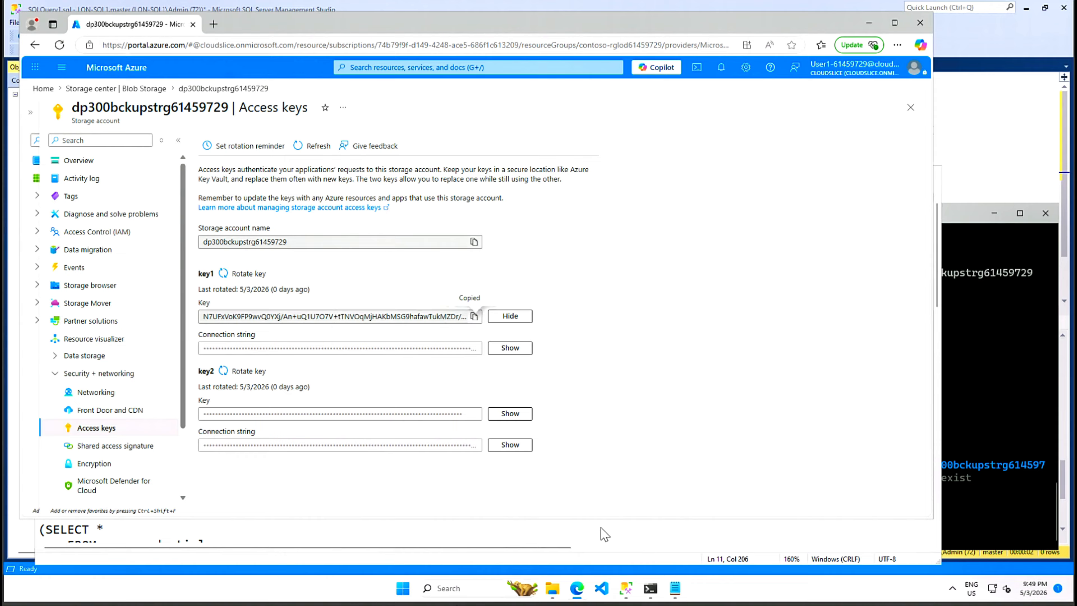
- Replace the storage_key placeholder with key1 in the container list and generate-sas commands
left_click(674, 588)
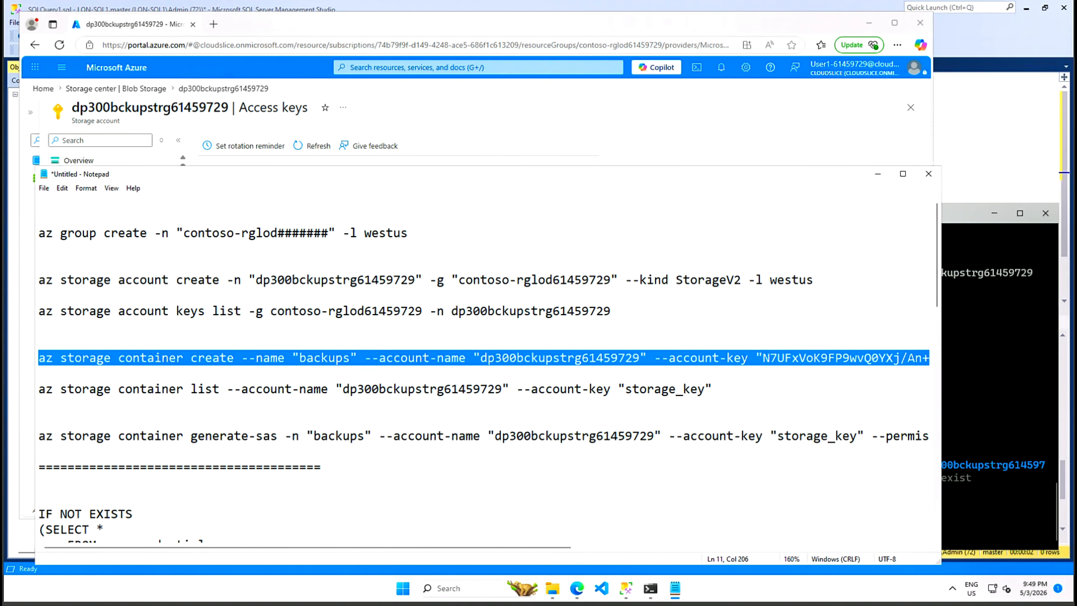
left_click(39, 405)
left_click_drag(706, 389, 626, 389)
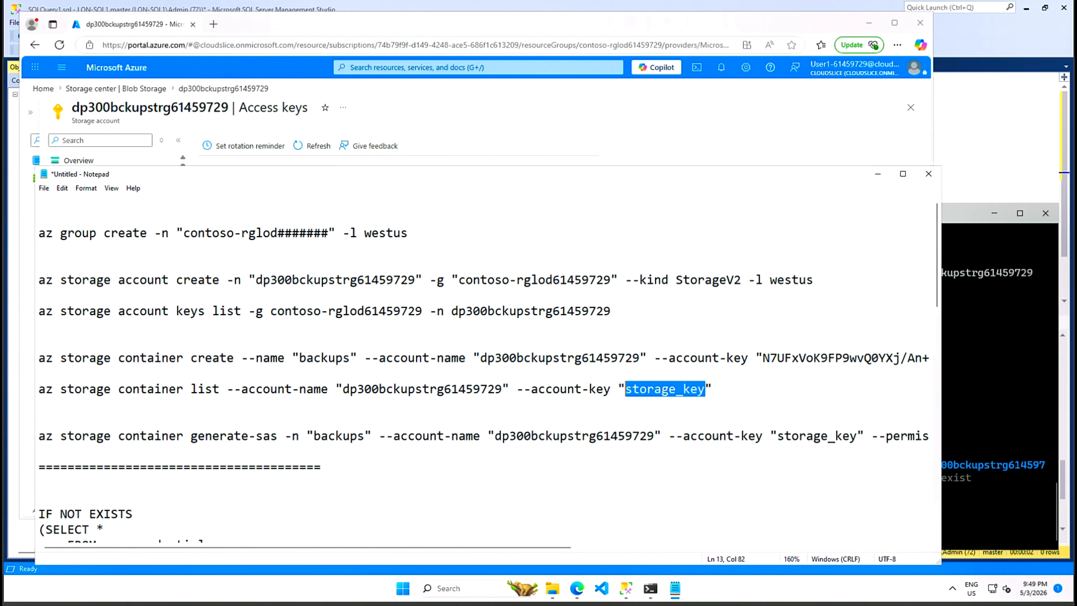
key("ctrl+v")
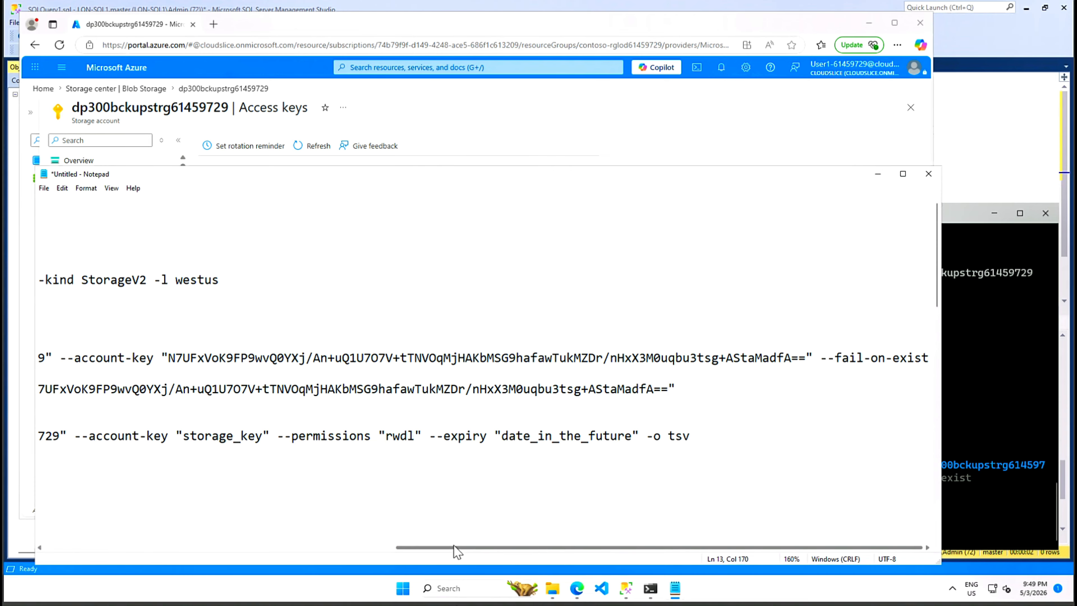
left_click_drag(264, 436, 182, 435)
key("ctrl+v")
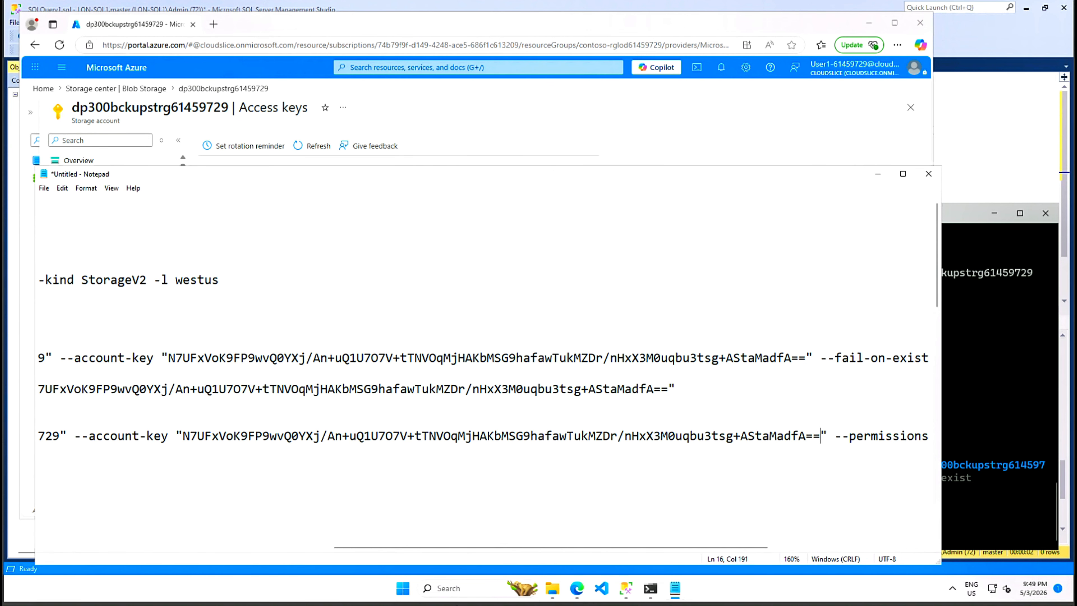
left_click_drag(441, 548, 127, 513)
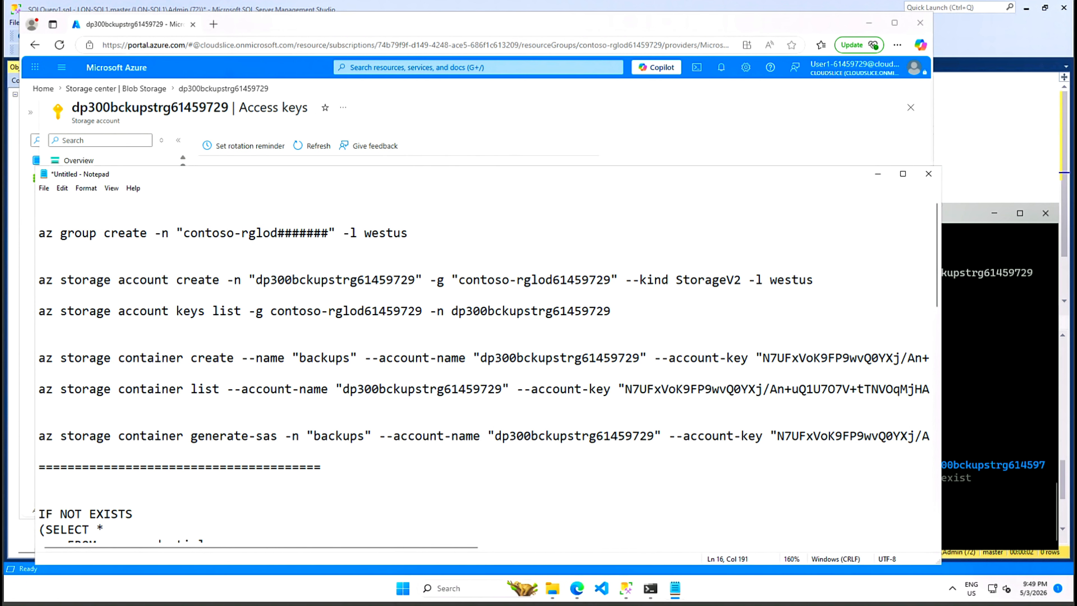
- Run the container list command in PowerShell, which returns the backups container
left_click_drag(39, 389, 933, 389)
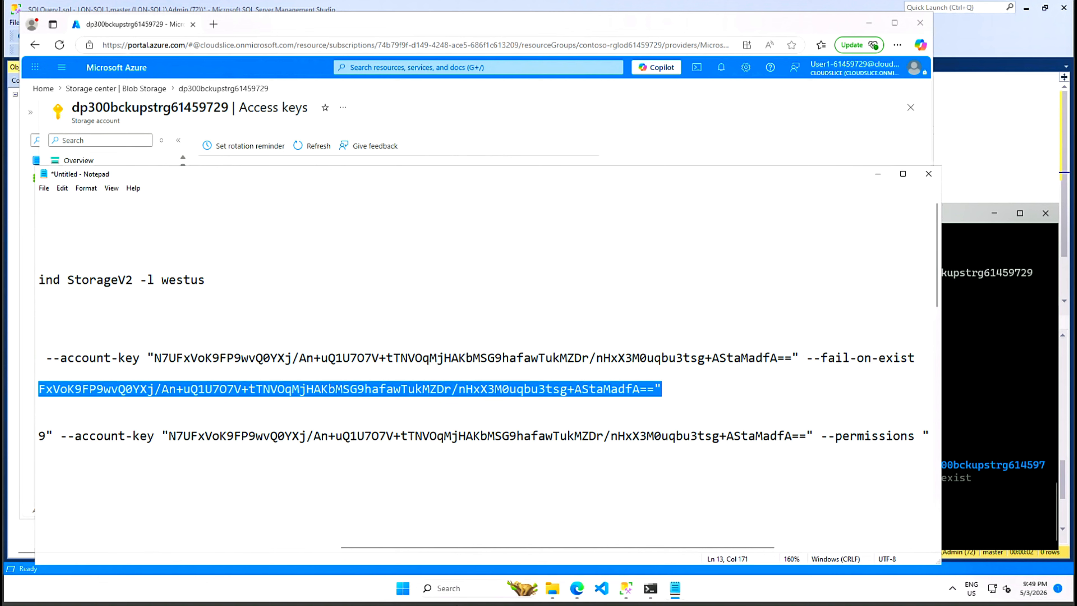
right_click(621, 394)
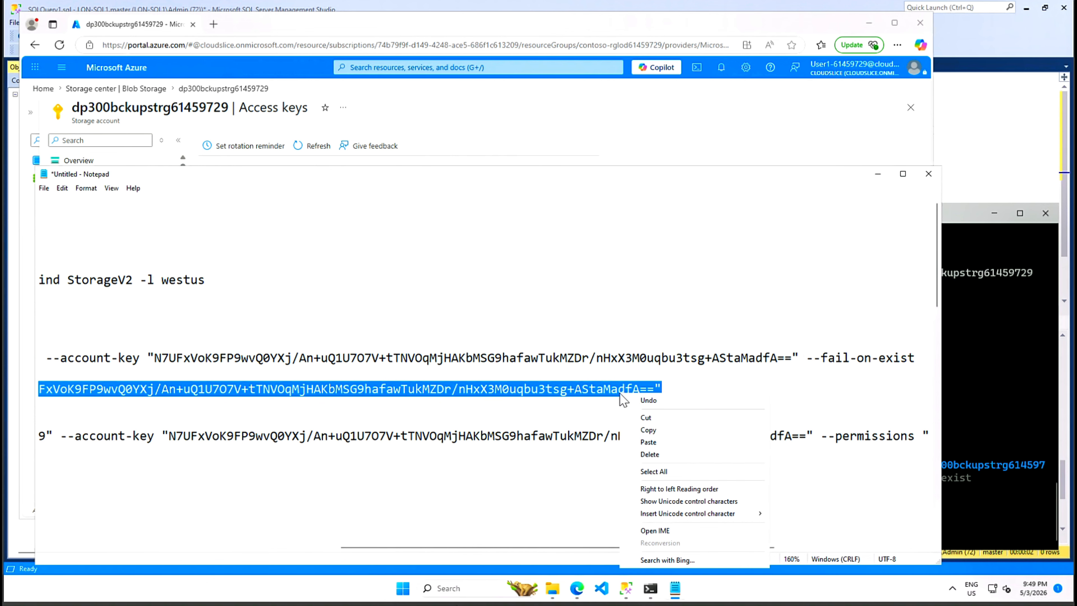
left_click(649, 430)
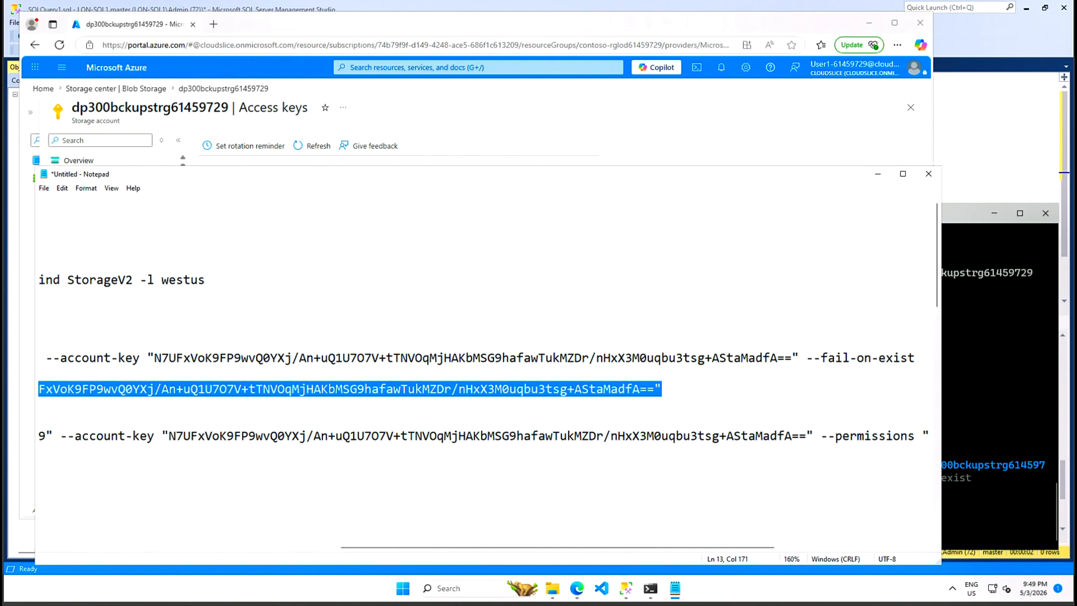
left_click(987, 347)
key("ctrl+v")
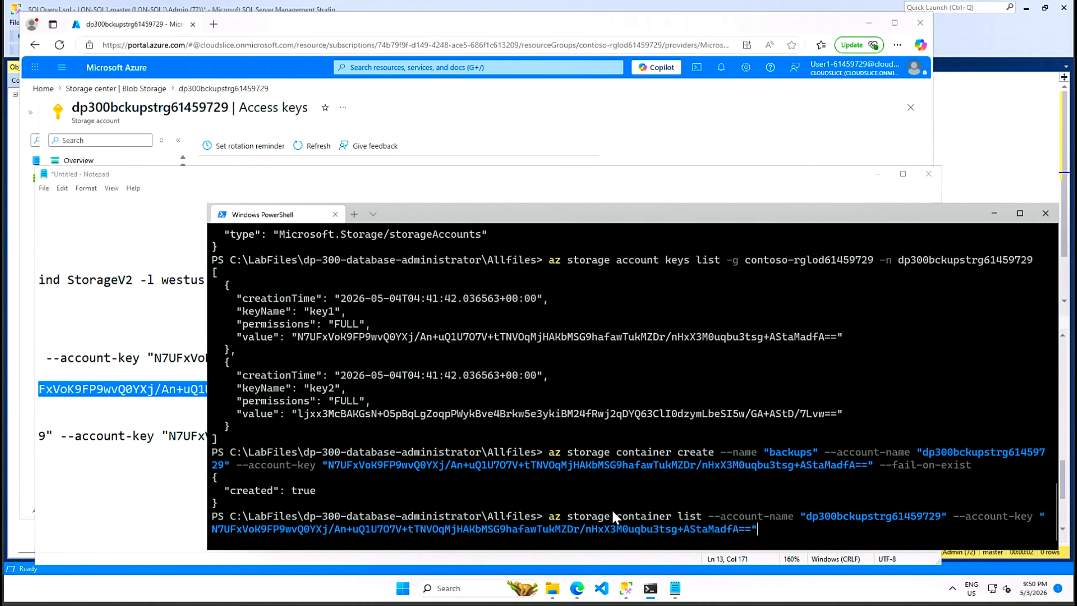
key("Return")
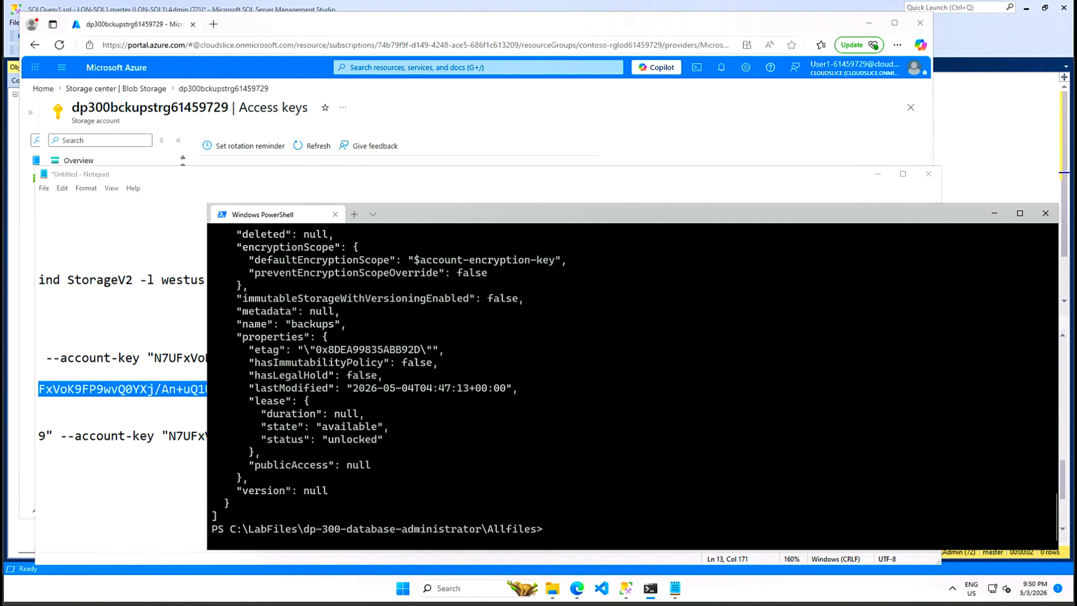
scroll(455, 356, "up", 3)
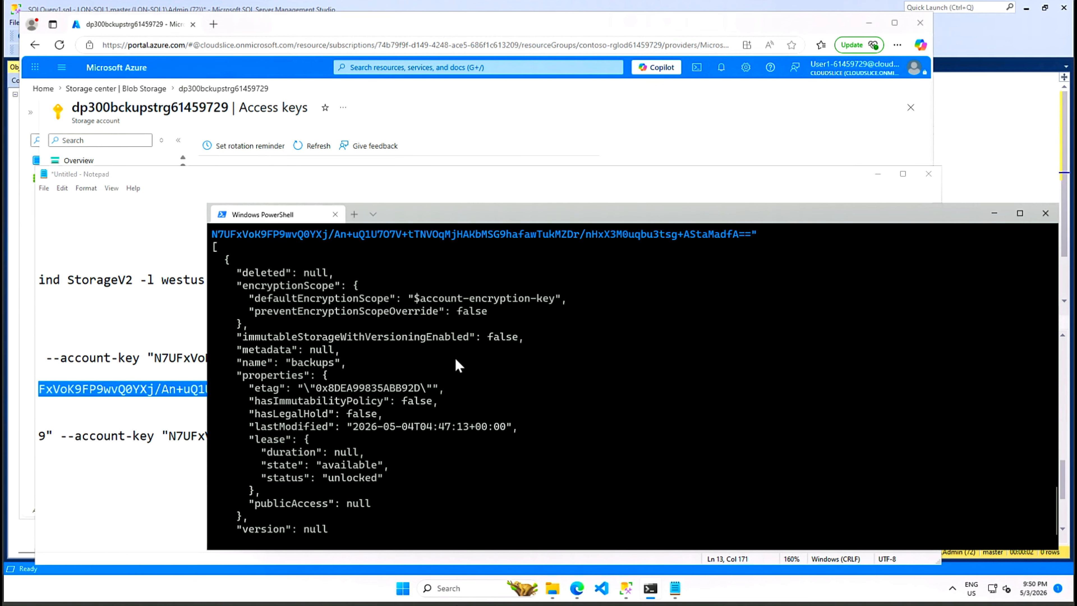
scroll(421, 378, "down", 3)
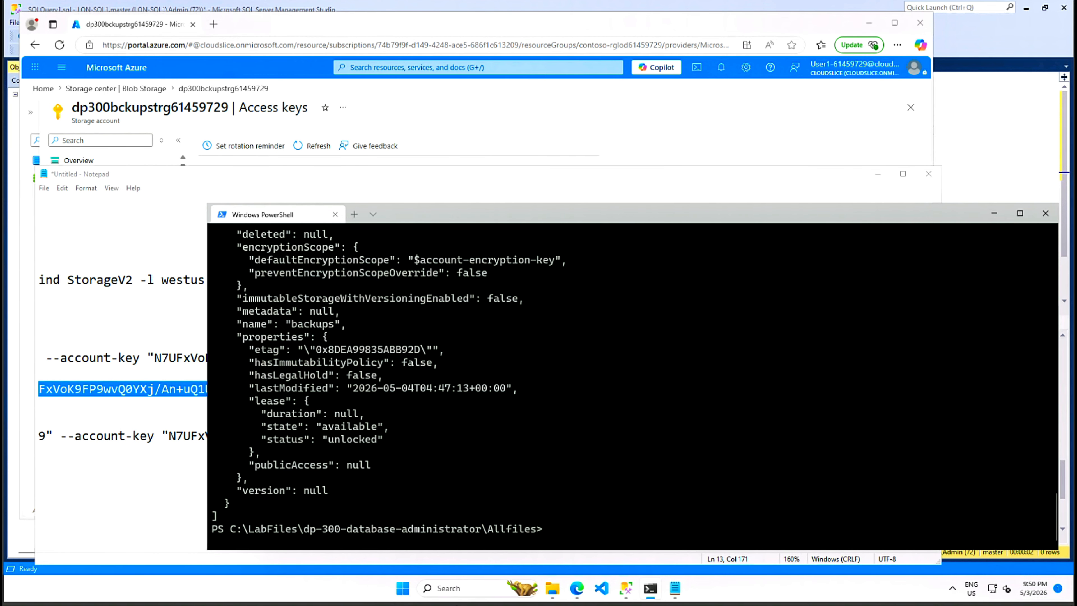
left_click(505, 546)
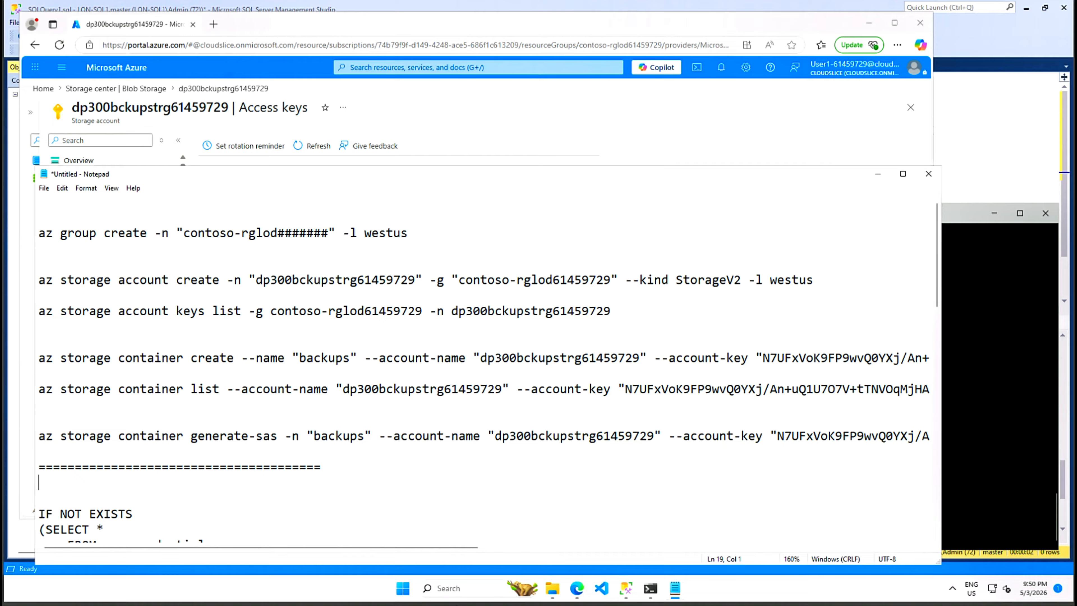
- Select the generate-sas command line and open the account's Shared access signature page in the portal
left_click(39, 436)
key("shift+End")
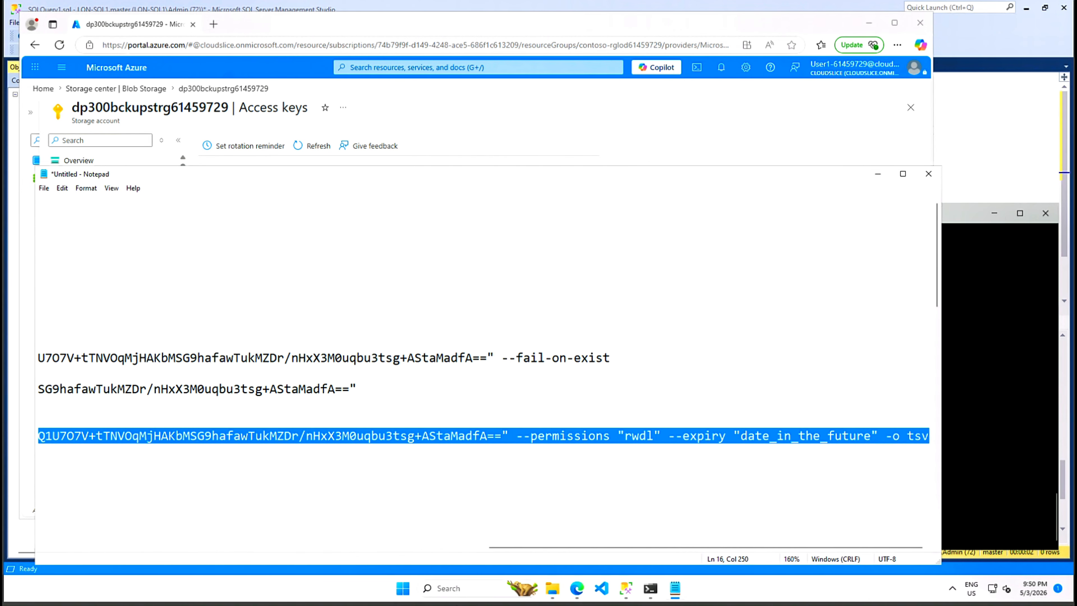
left_click(186, 72)
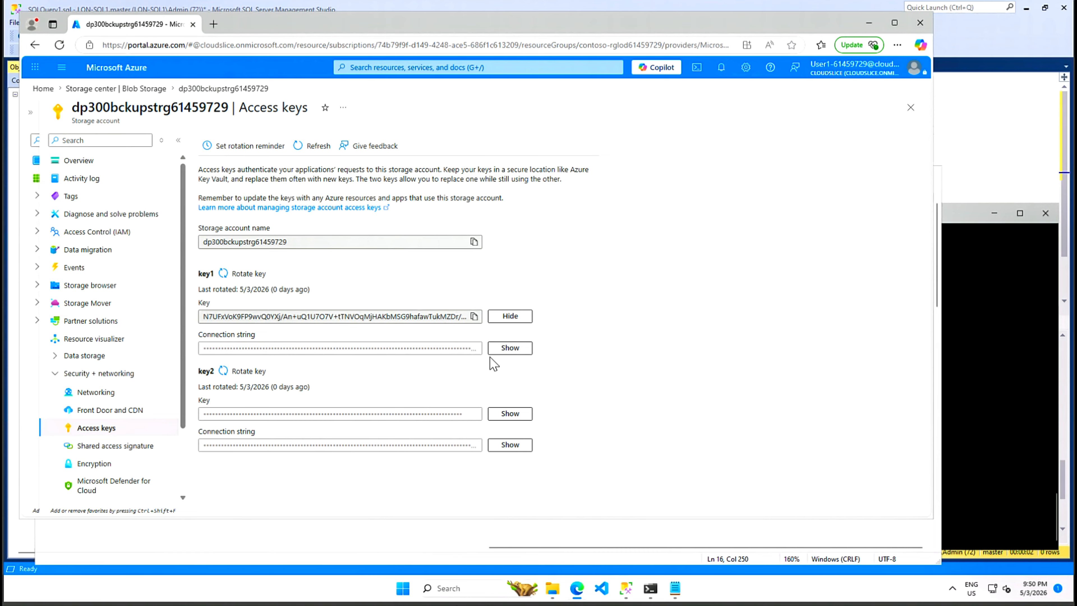
left_click(115, 448)
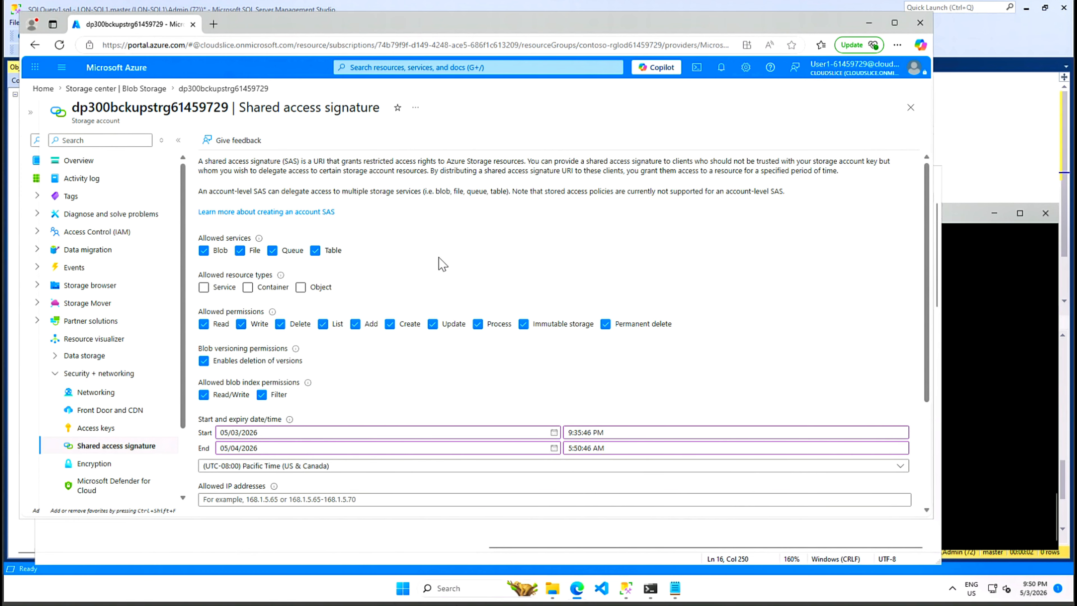
scroll(643, 364, "down", 4)
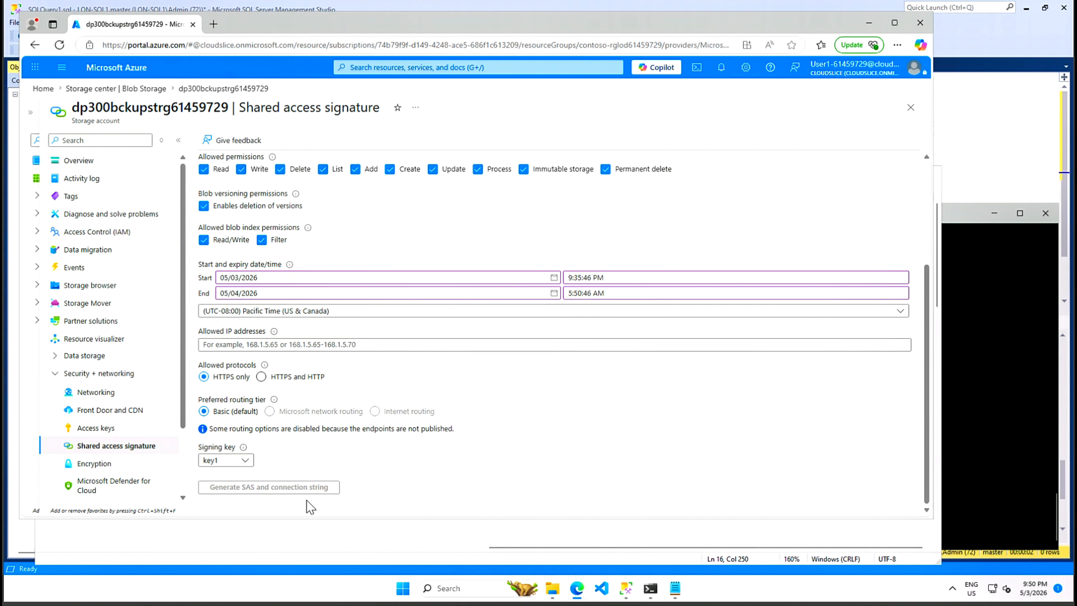
- Run az storage container generate-sas for backups on dp300bckupstrg61459729; it fails on the placeholder expiry
left_click(980, 425)
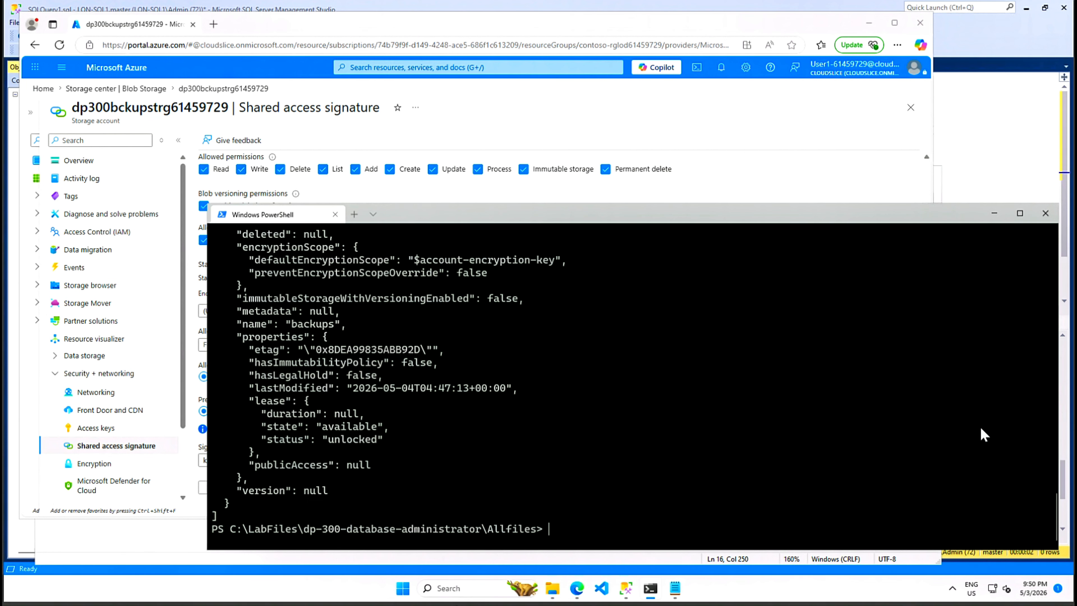
type("az storage container generate-sas -n \"backups\" --account-name \"dp300bckupstrg61459729\" --account-key \"N7UFxVoK9FP9wvQ0YXj/An+uQ1U7O7V+tTNVOqMjHAKbMSG9hafawTukMZDr/nHxX3M0uqbu3tsg+AStaMadfA==\" --permissions \"rwdl\" --expiry \"date_in_the_future\" -o tsv")
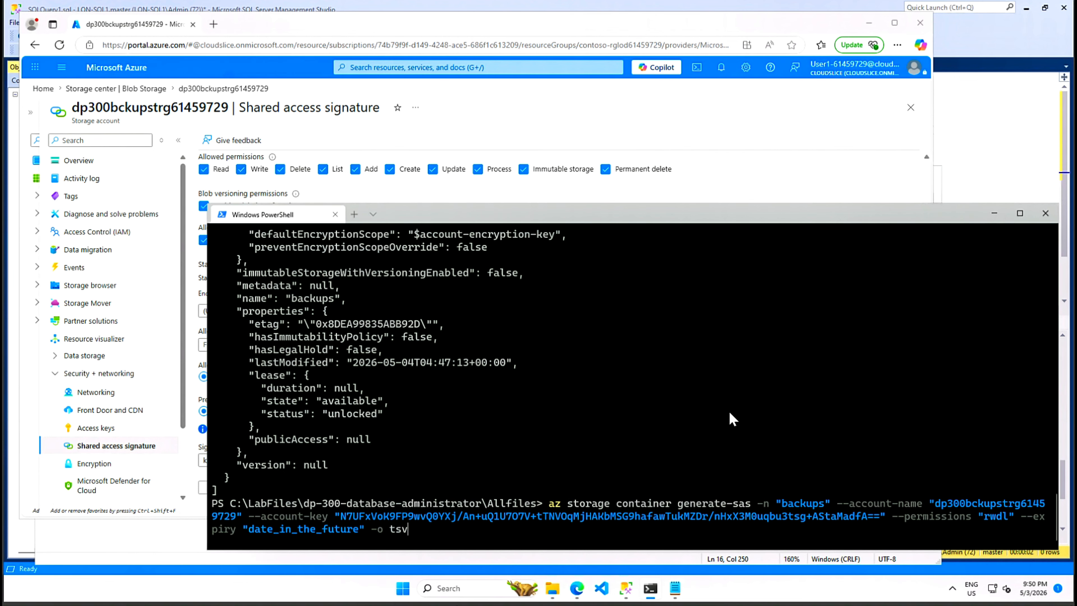
key("Return")
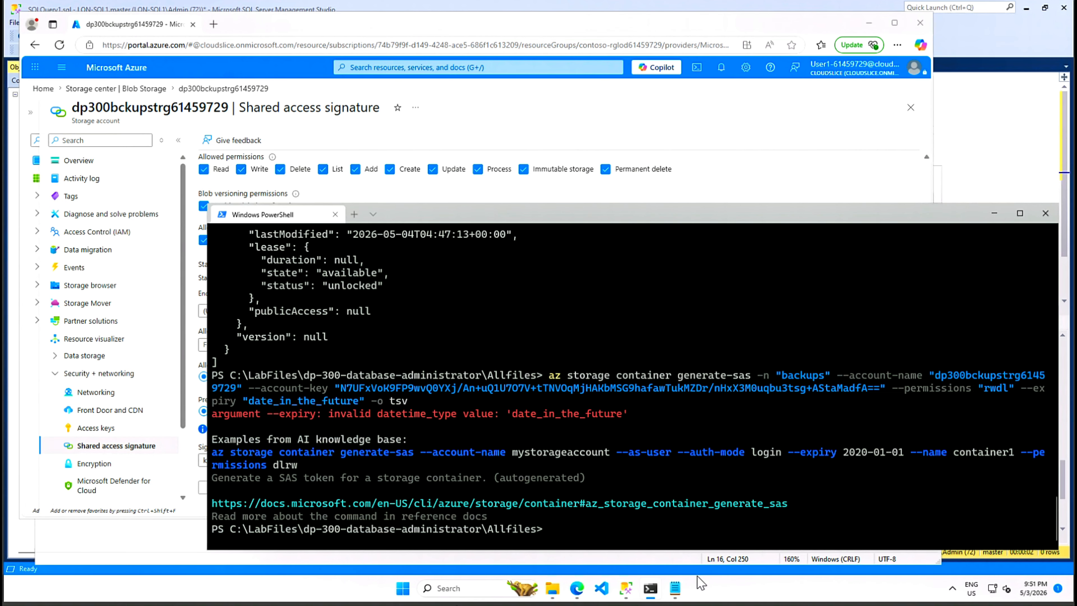
left_click(676, 589)
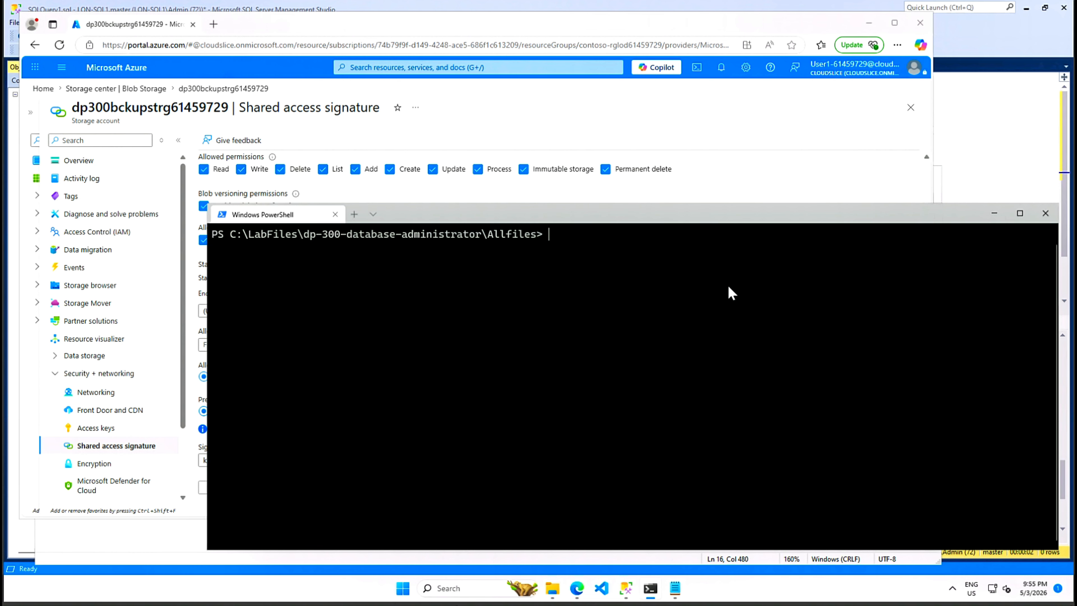
- Run the generate-sas command with --expiry 2026-12-31 and copy the resulting SAS token
key("ctrl+v")
left_click(579, 451)
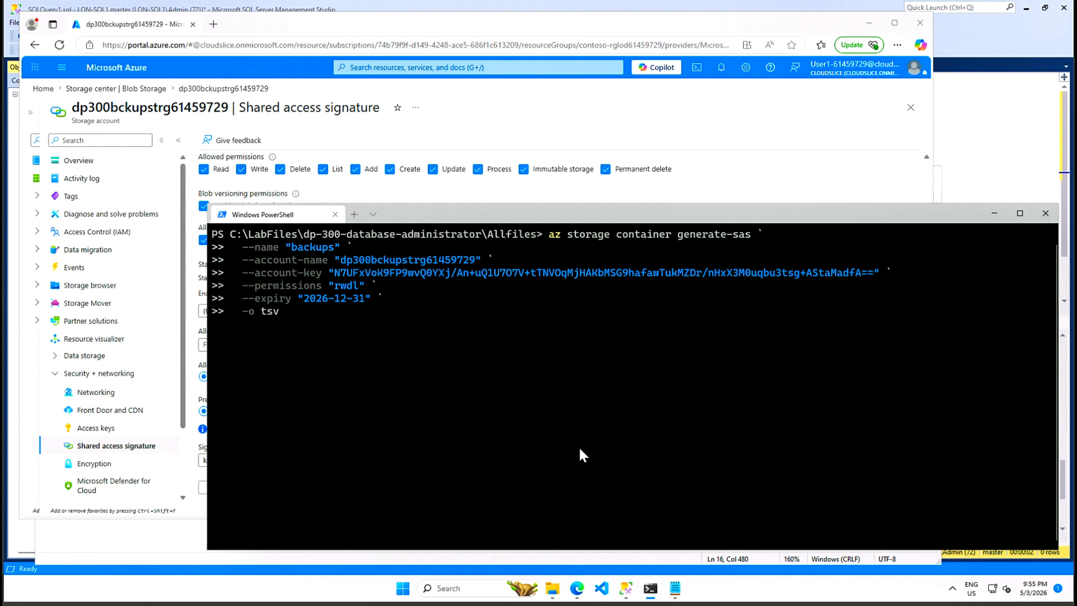
key("Return")
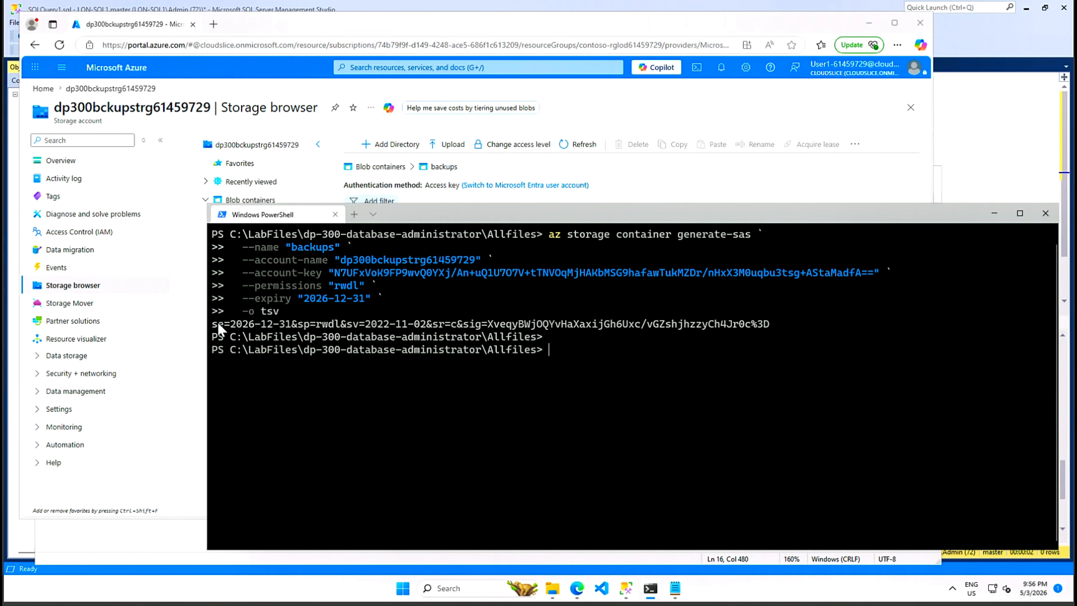
left_click_drag(213, 324, 768, 325)
right_click(768, 326)
- Paste the SAS token into the Notepad notes below the divider line
left_click(675, 588)
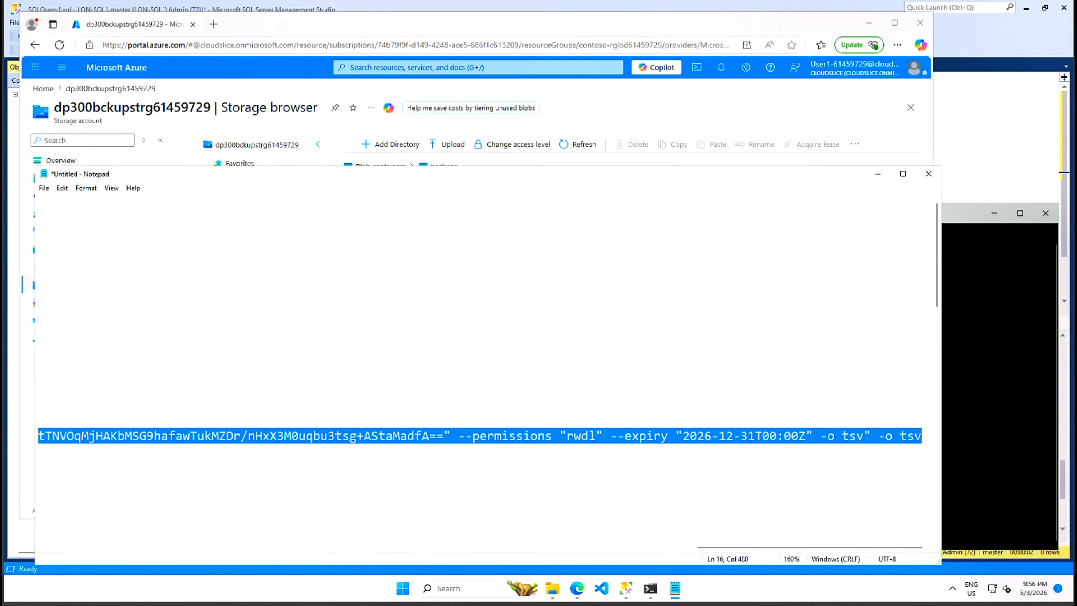
left_click_drag(535, 174, 631, 36)
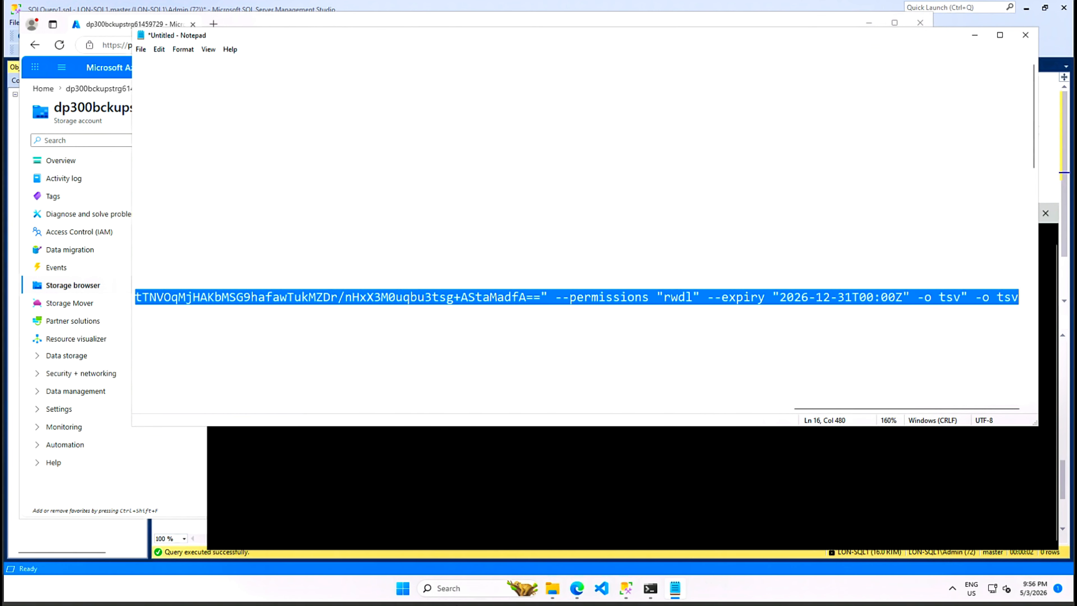
left_click_drag(834, 410, 144, 437)
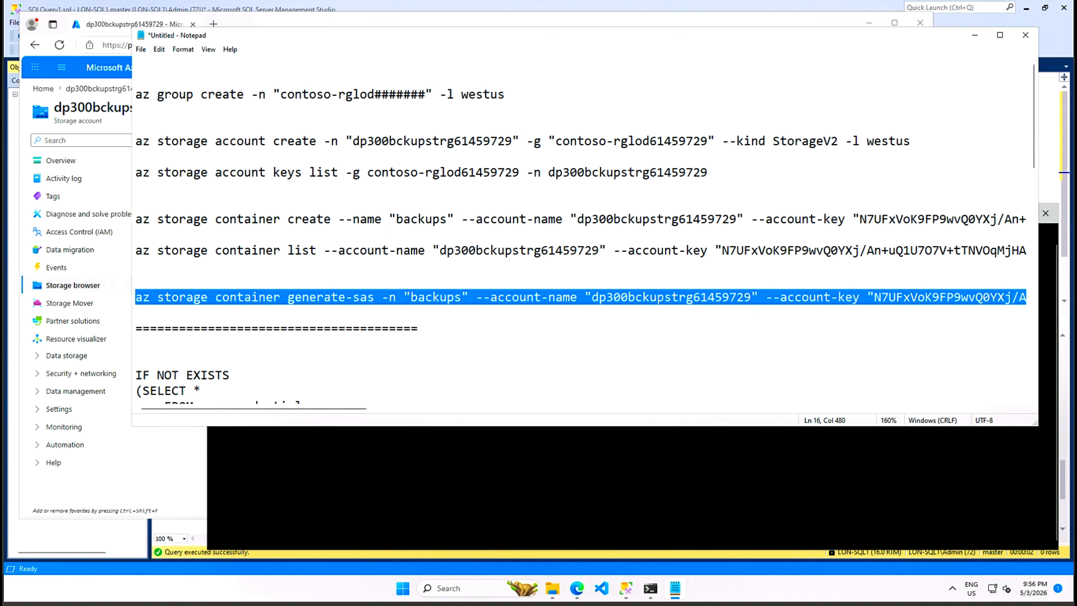
left_click(136, 344)
key("ctrl+v")
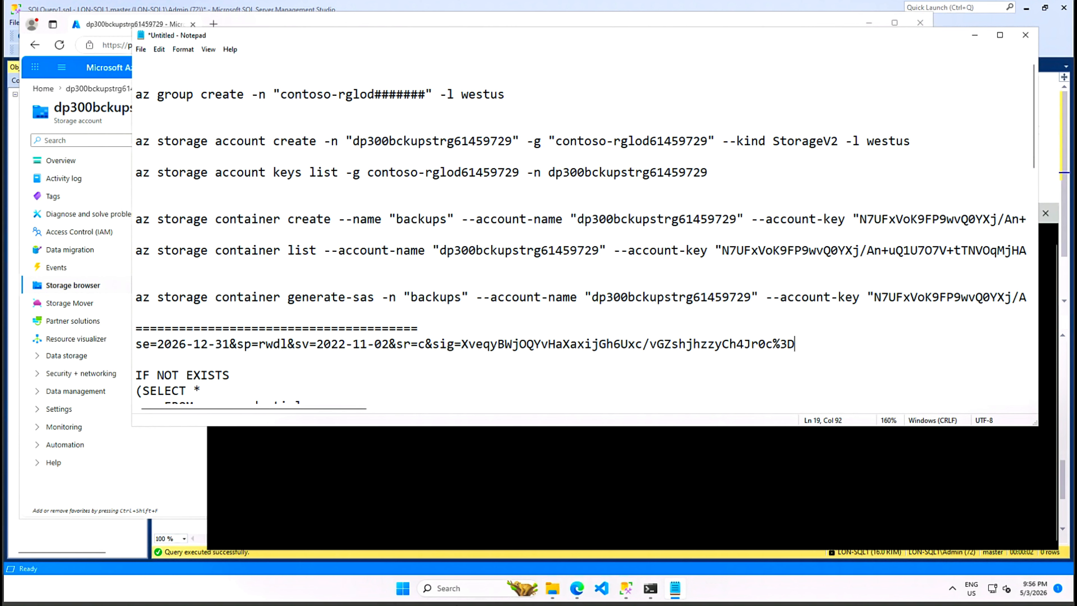
key("Return")
key("Return")
key("Return")
key("Return")
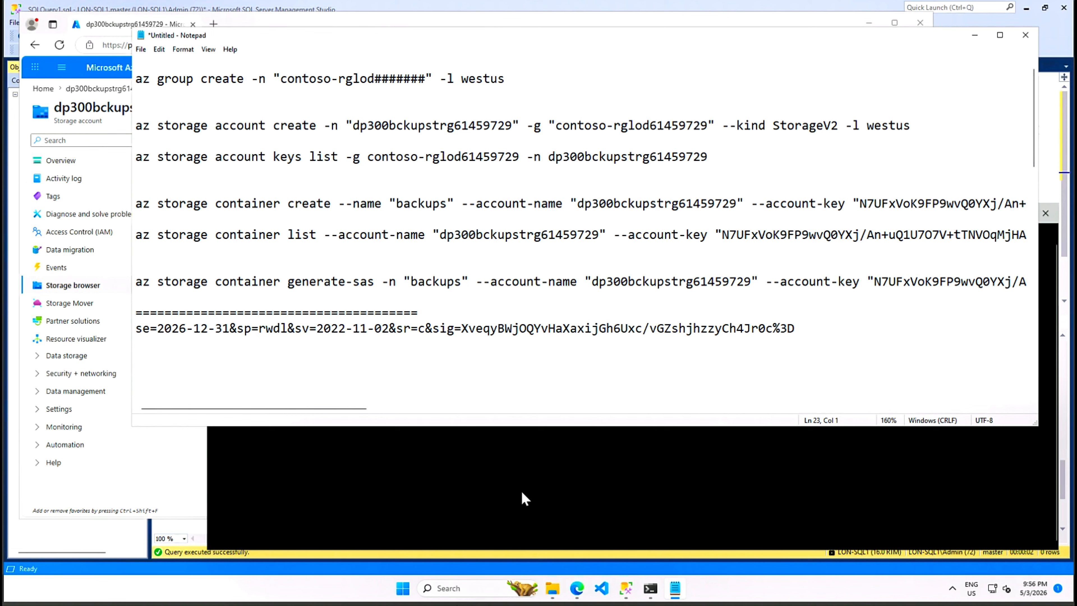
left_click(552, 482)
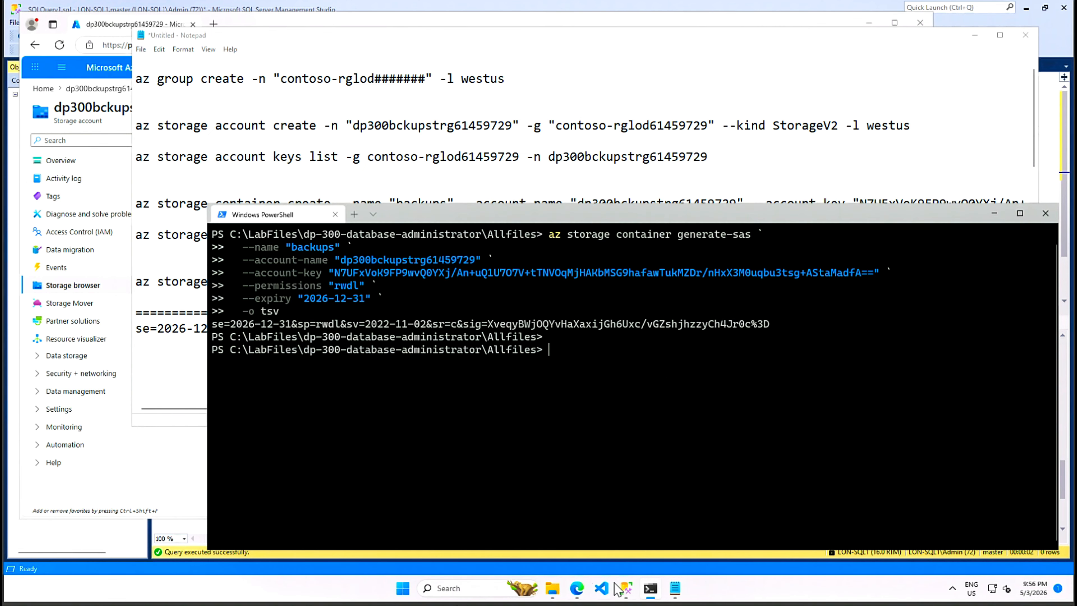
left_click(627, 590)
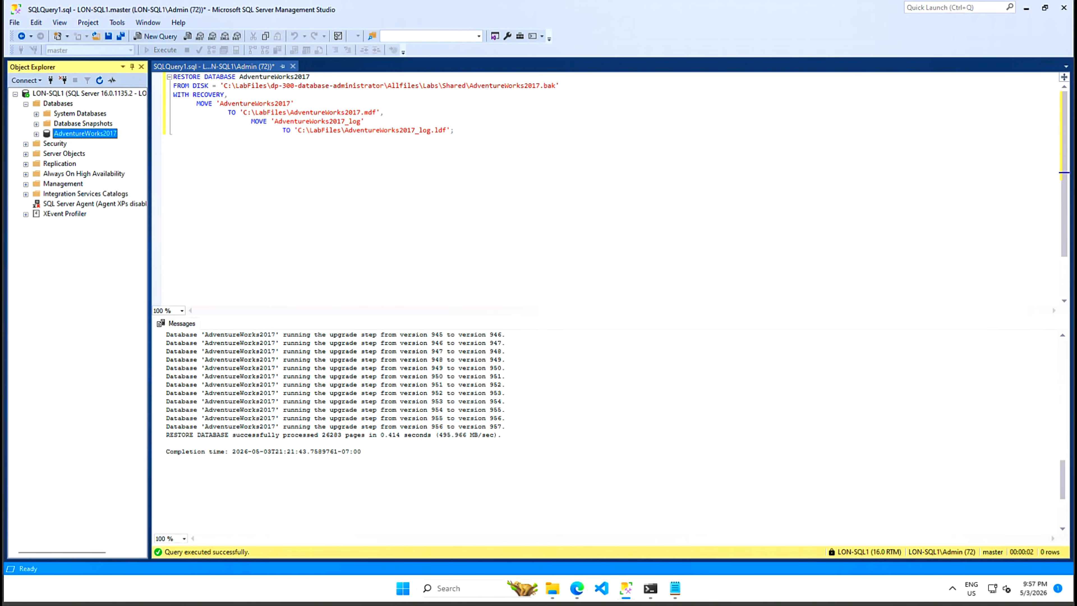
- In a new query, type an IF NOT EXISTS check on sys.credentials for the backups container URL
left_click(154, 38)
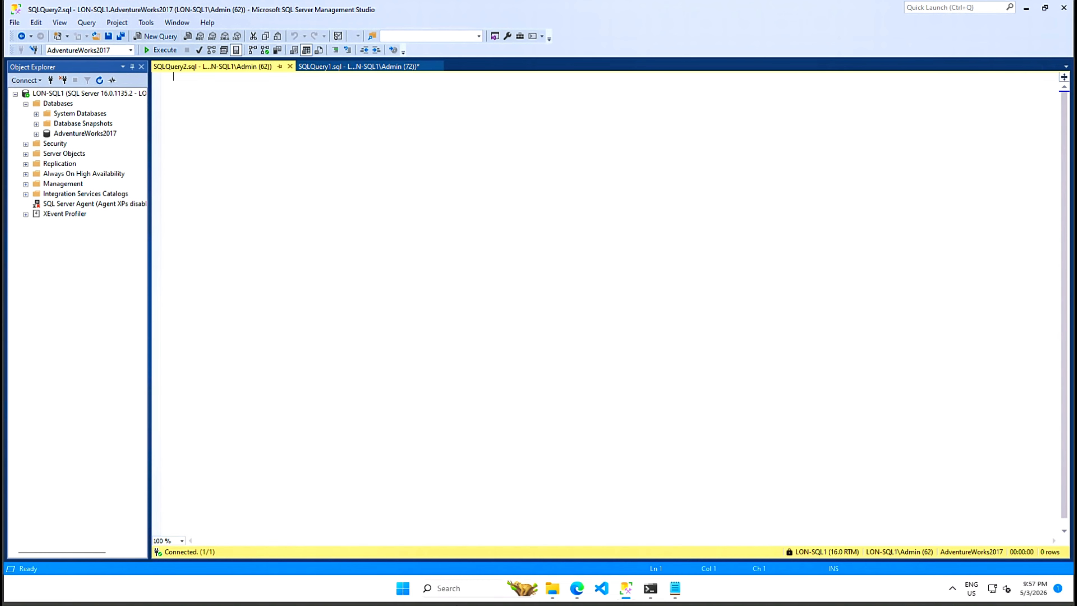
type("IF NOT EXISTS")
key("Return")
type("(SELECT *")
key("Return")
type("FROM sys")
type(".credentials")
key("Return")
type("WHERE name = 'https://<storage_account_name>.blob.core.windows.net/backups')")
- Add a BEGIN…END CREATE CREDENTIAL block with IDENTITY 'SHARED ACCESS SIGNATURE', SECRET '<key_value>', and GO
key("Return")
type("BEGIN")
key("Return")
type("CREATE CREDENTIAL [https://<storage_account_name>.blob.core.windows.net/backups]")
key("Return")
type("WITH IDENTITY = 'SHARED ACCESS SIGNATURE',")
key("Return")
type("SECRET = '<key_value>'")
key("Return")
type("END;")
key("Return")
type("GO")
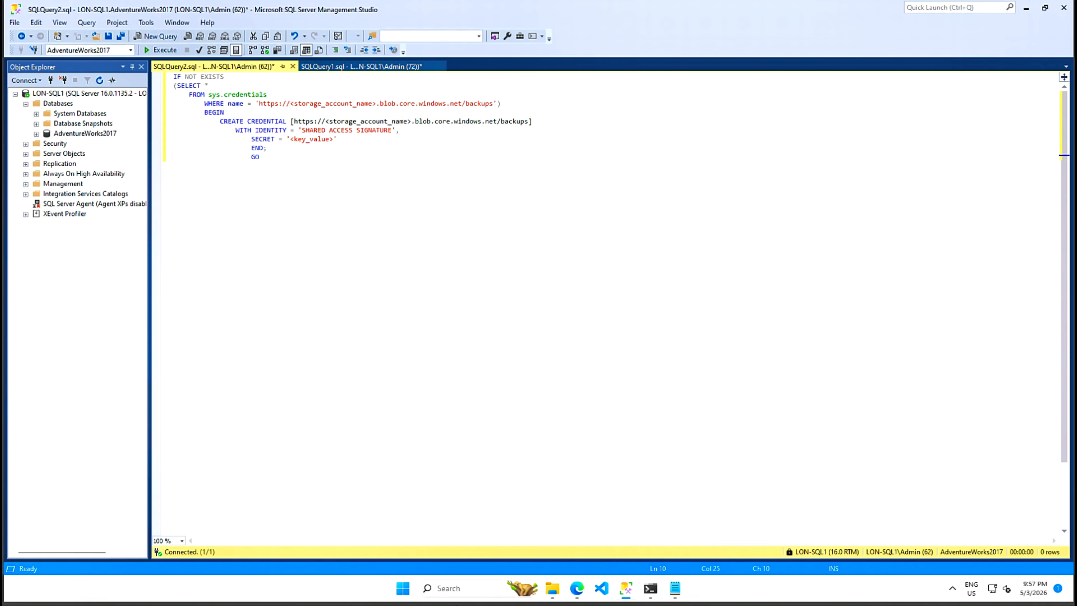
- Replace the typed query with the credential script copied from the Notepad notes
left_click(675, 588)
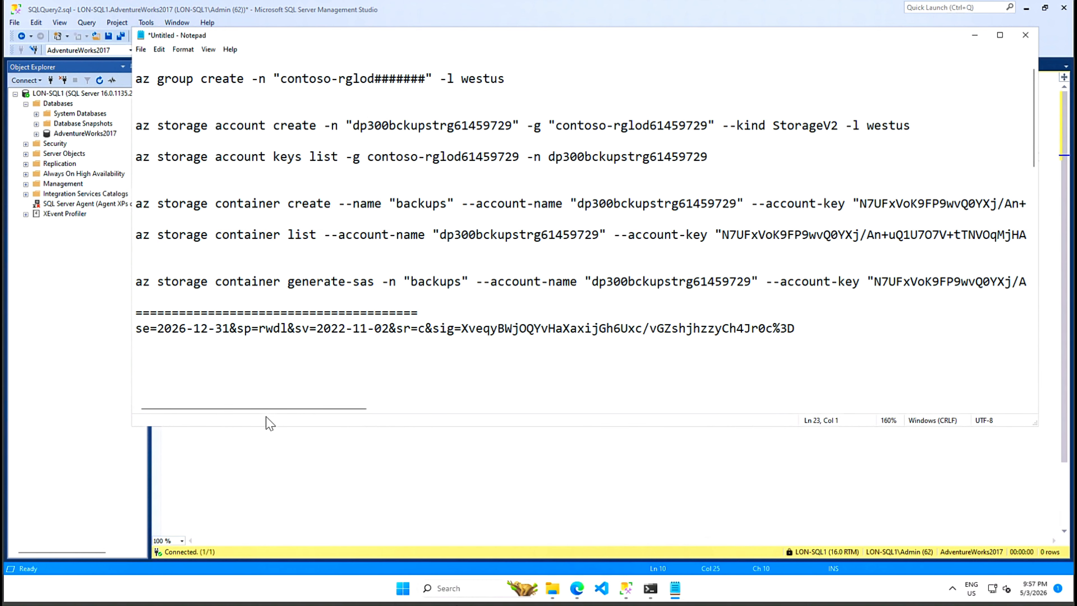
scroll(581, 238, "down", 4)
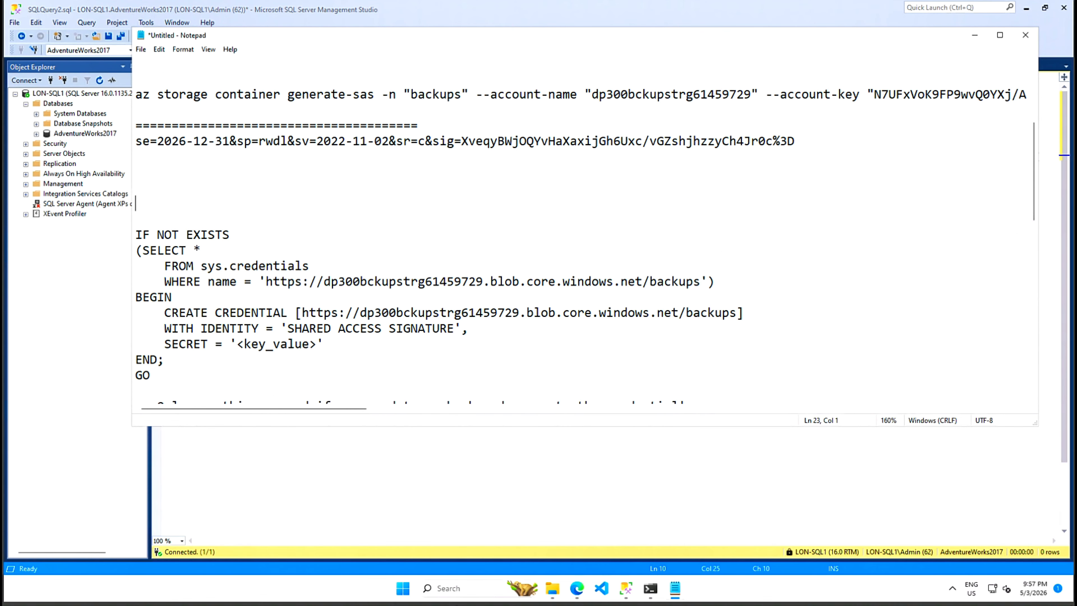
left_click_drag(158, 390, 136, 234)
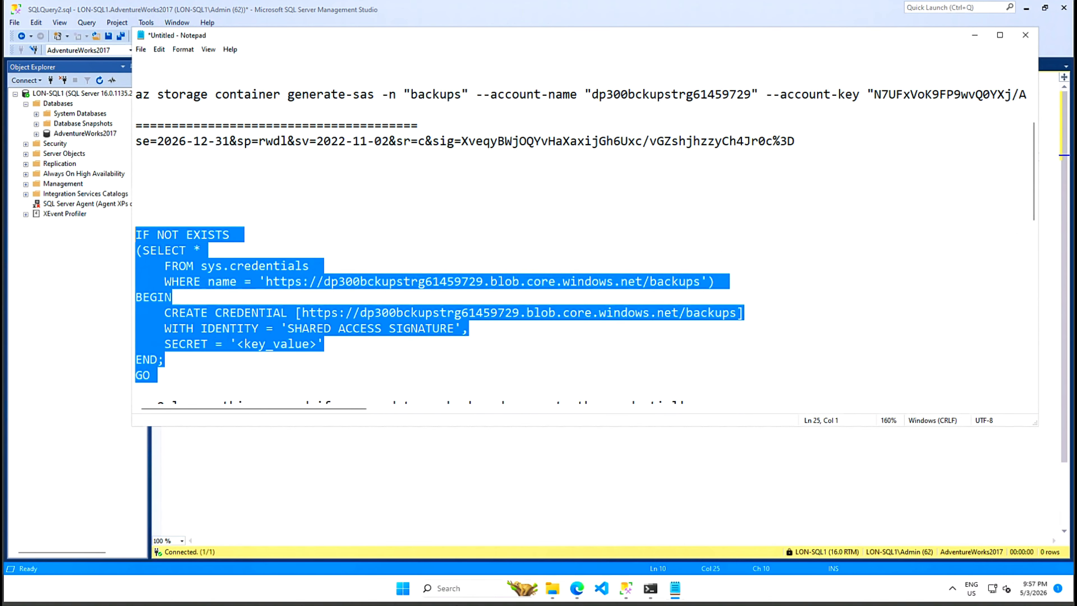
right_click(155, 262)
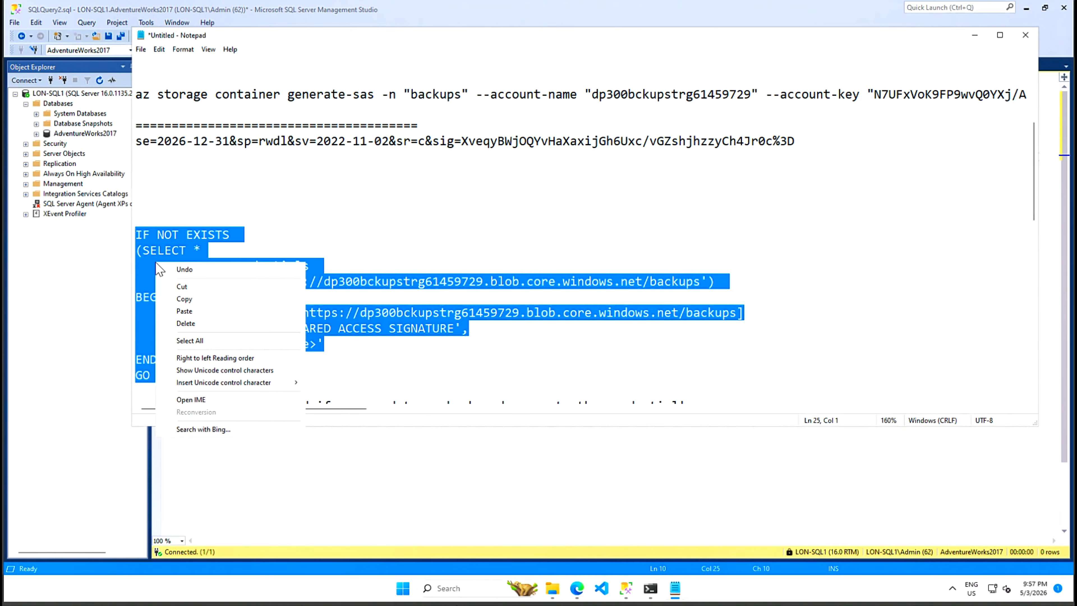
left_click(186, 300)
key("alt+Tab")
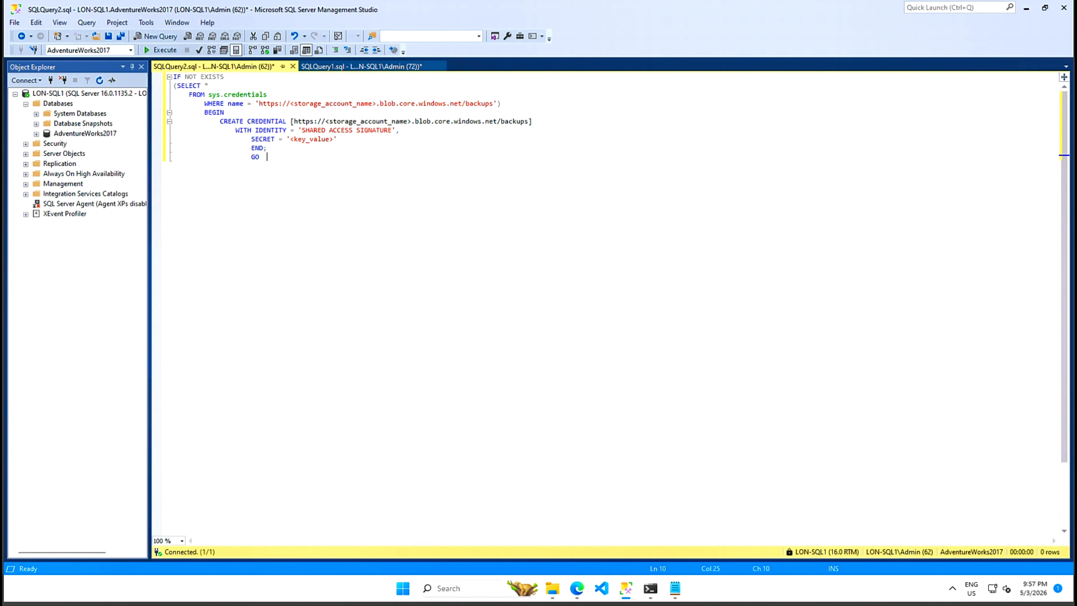
key("shift+Up")
key("shift+Up")
key("shift+Up")
key("shift+Up")
key("shift+Up")
key("shift+Up")
key("shift+Up")
key("shift+Up")
key("shift+Up")
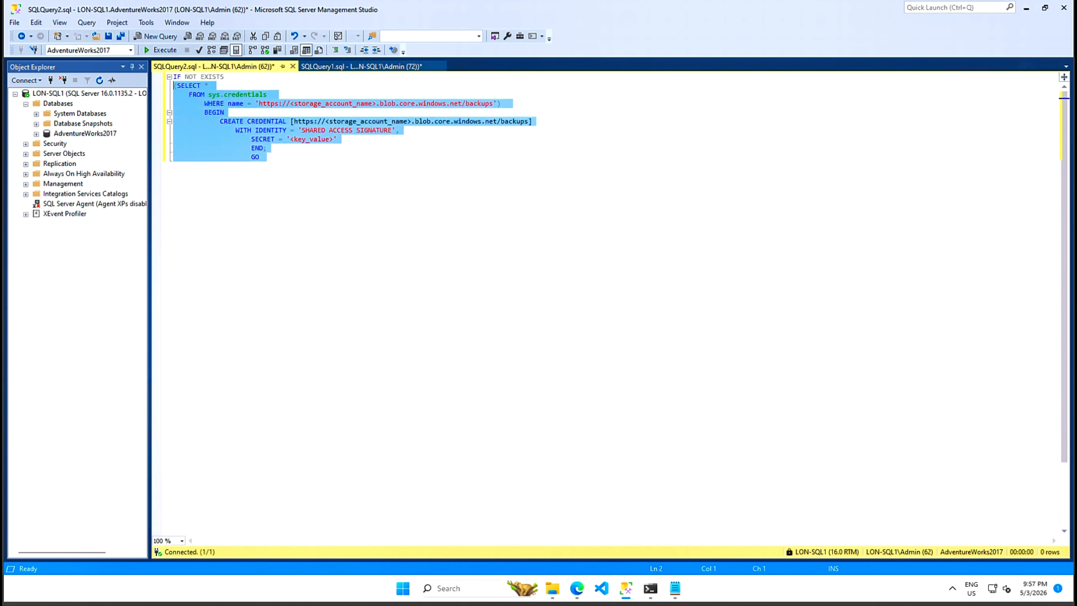
key("shift+Home")
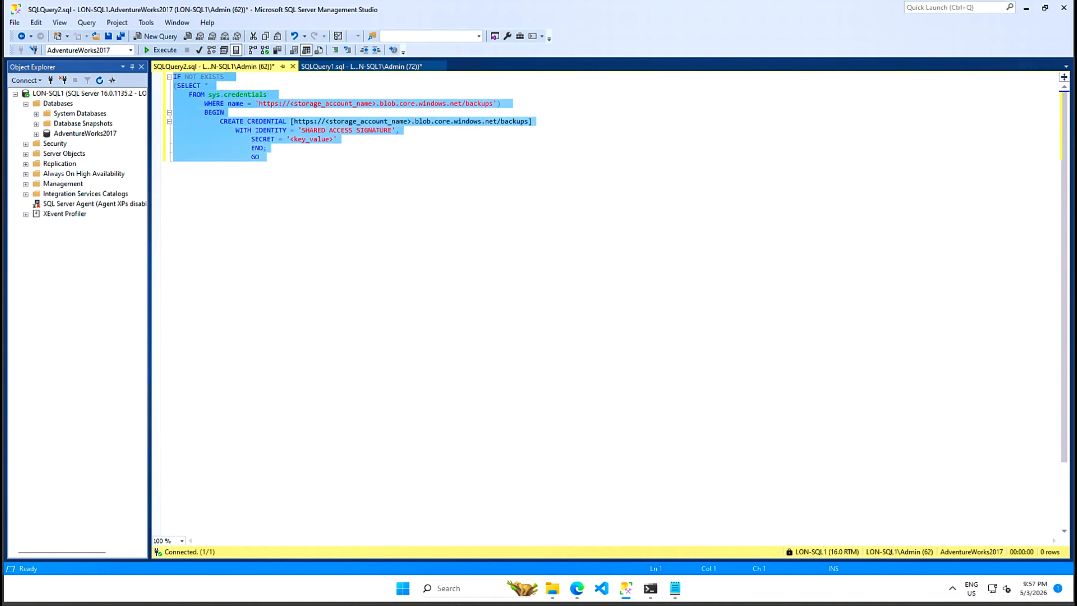
key("ctrl+v")
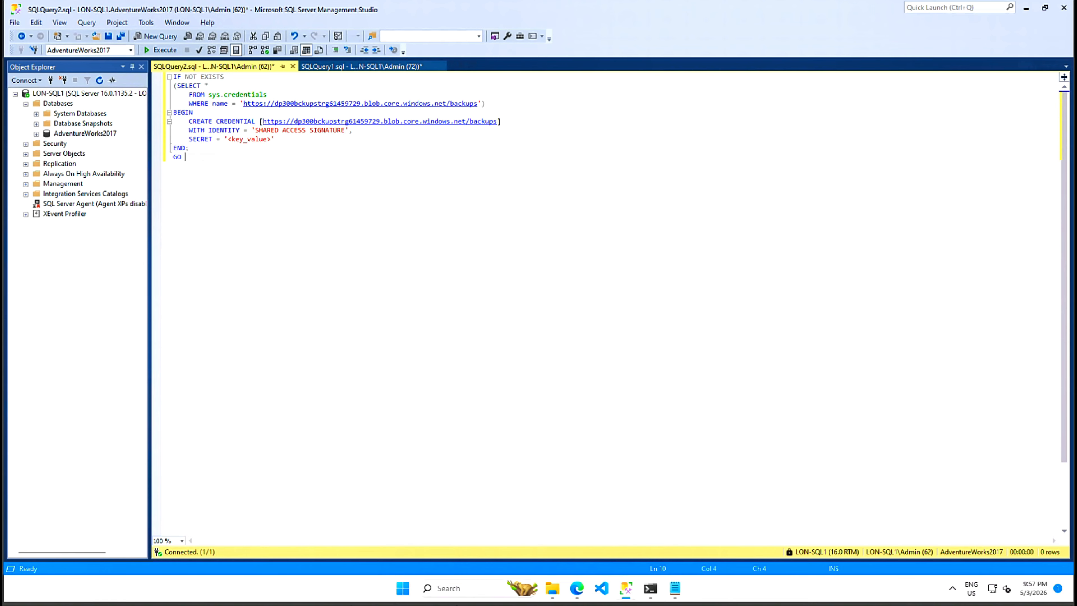
- Paste the SAS token from the notes over 'SHARED ACCESS SIGNATURE' on the WITH IDENTITY line
left_click(675, 588)
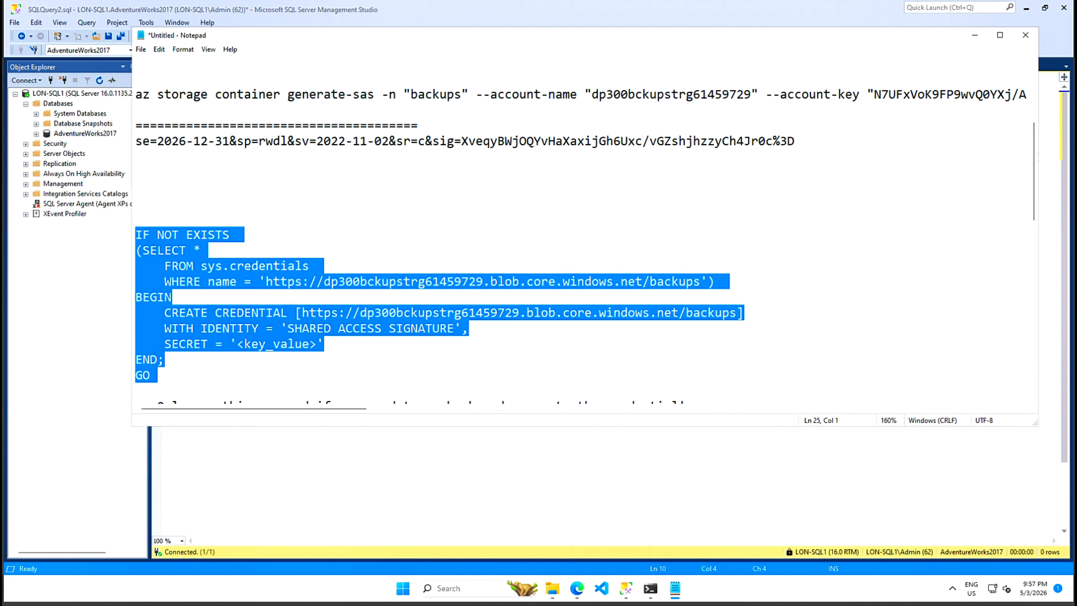
left_click(136, 204)
left_click_drag(800, 154, 136, 142)
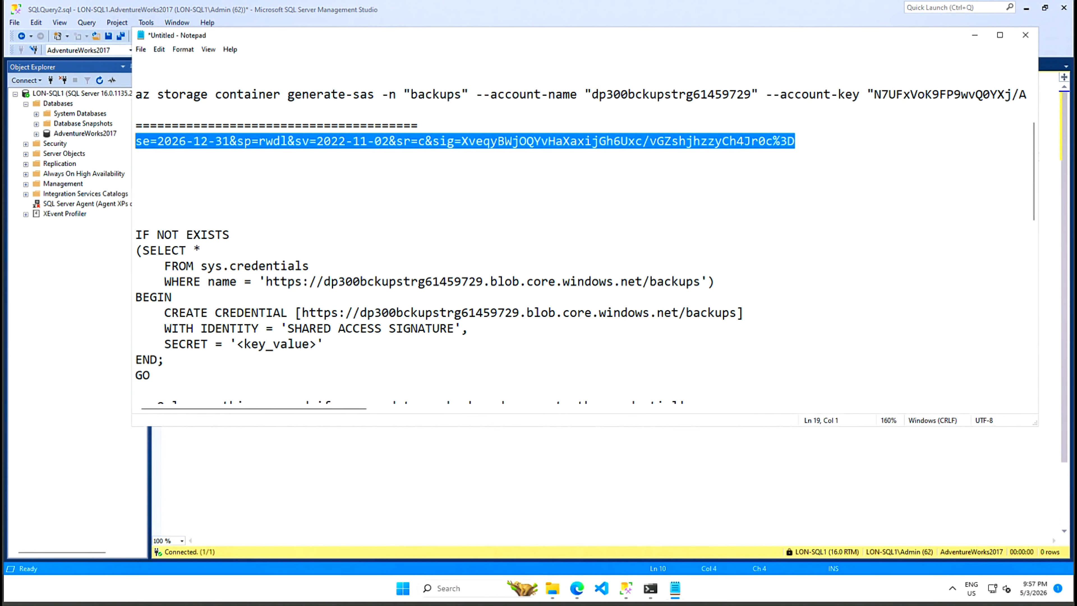
left_click(975, 35)
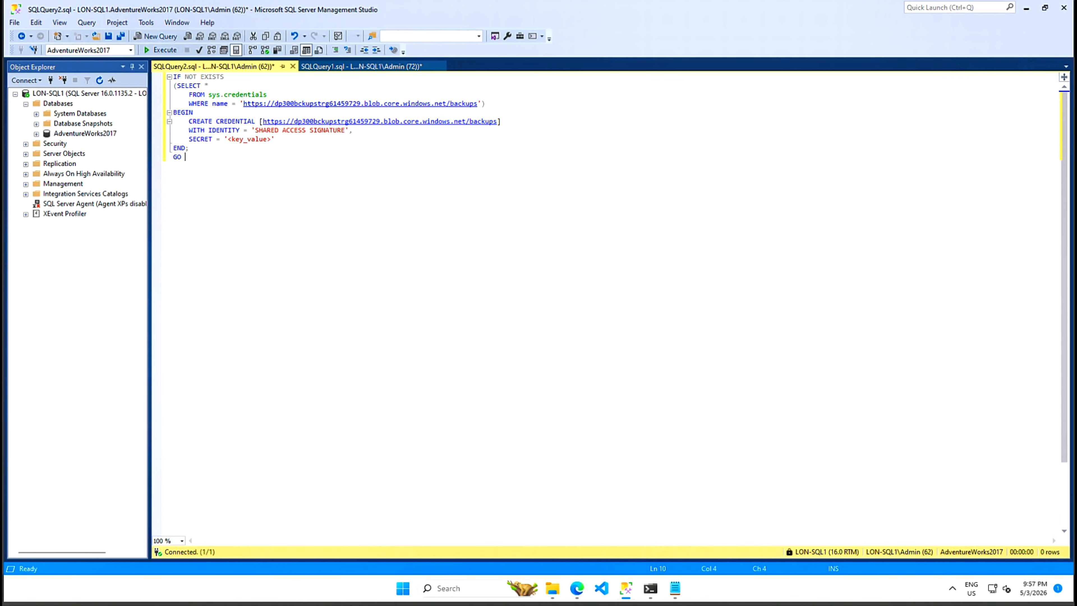
left_click_drag(255, 130, 346, 130)
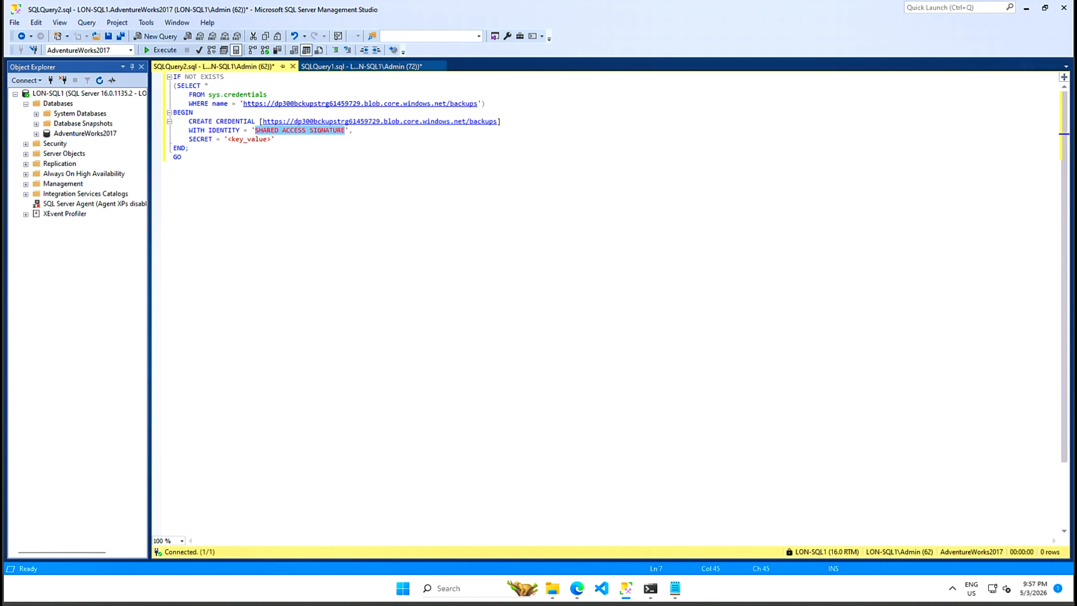
key("ctrl+v")
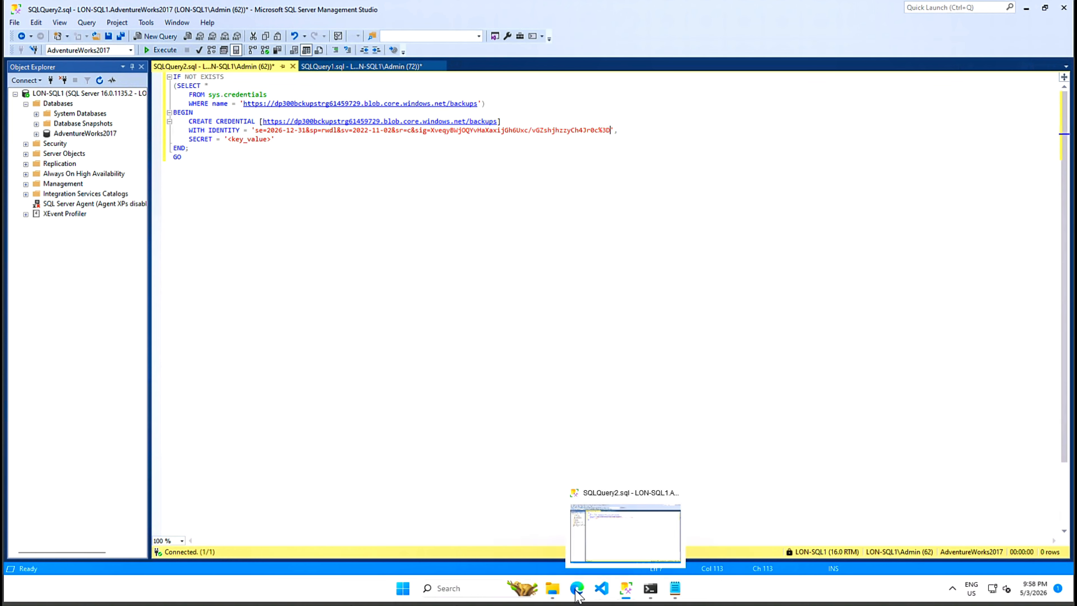
- Copy key1 from the portal's Access keys page and select the <key_value> placeholder in the script
mouse_move(578, 594)
left_click(560, 546)
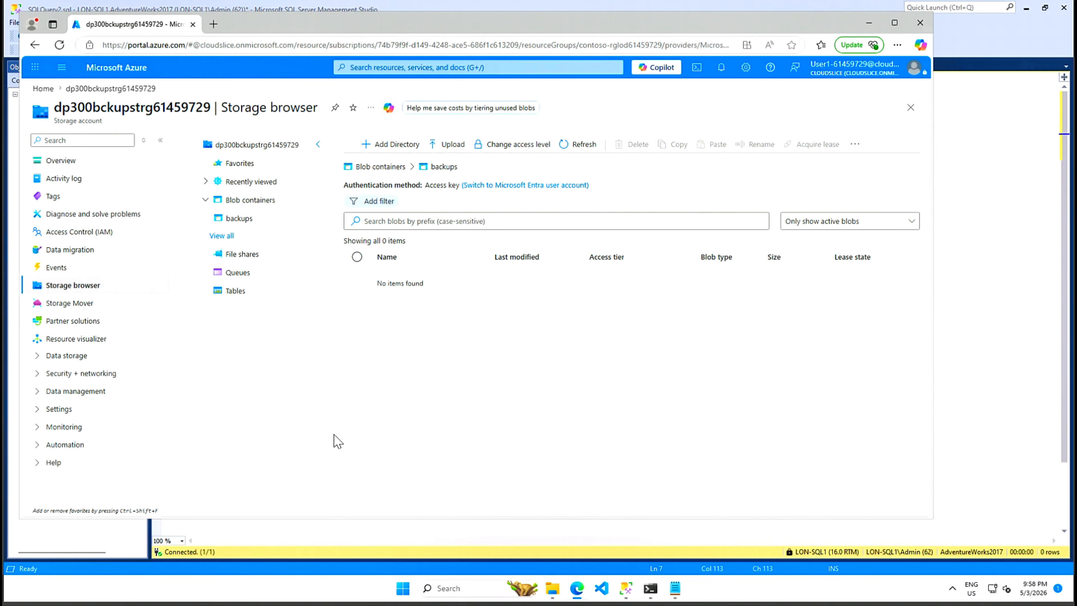
left_click(80, 373)
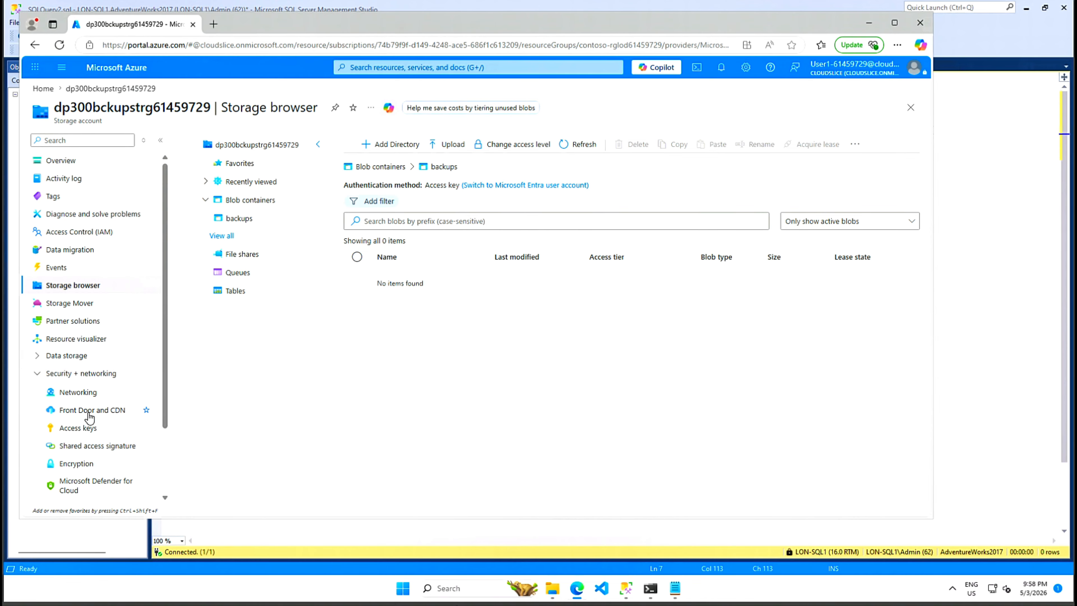
left_click(78, 428)
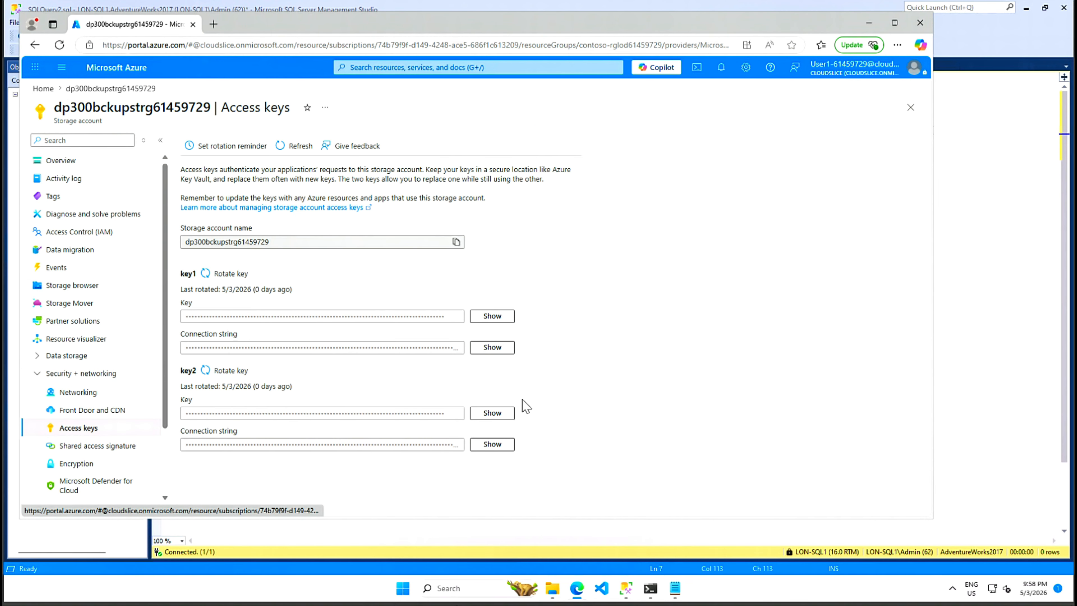
left_click(483, 317)
left_click(456, 316)
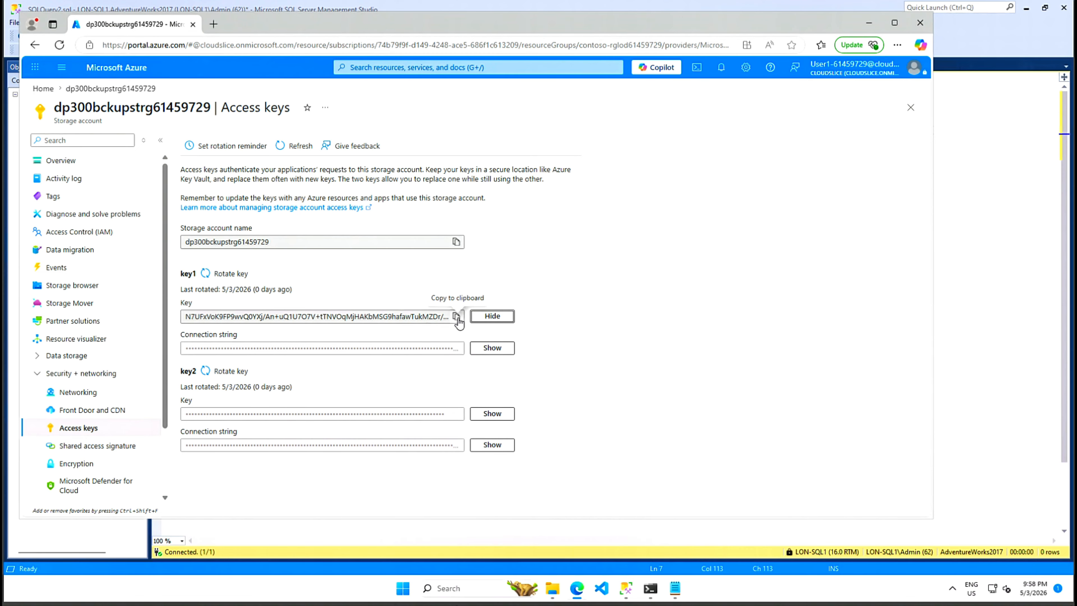
left_click(869, 23)
left_click_drag(271, 139, 228, 139)
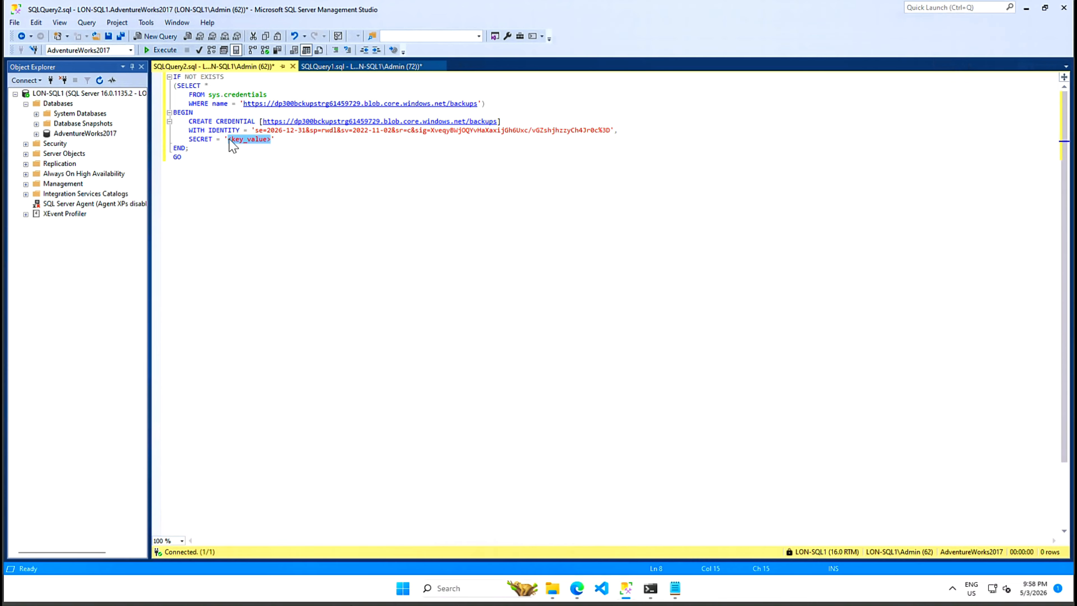
- Paste key1 as the SECRET, execute the script, and verify the https backups credential under Security > Credentials
key("ctrl+v")
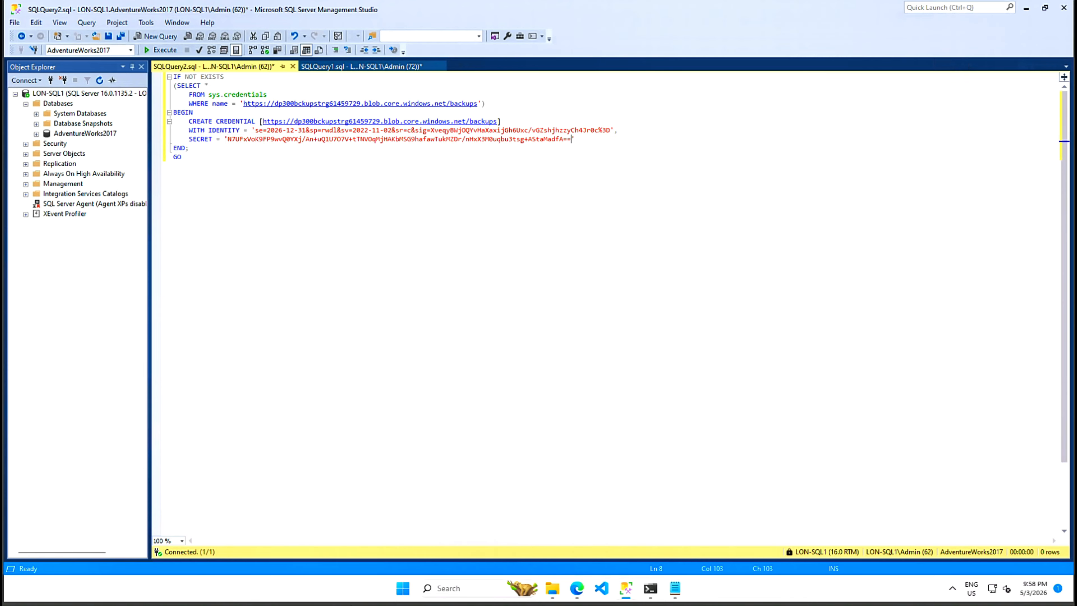
left_click(163, 50)
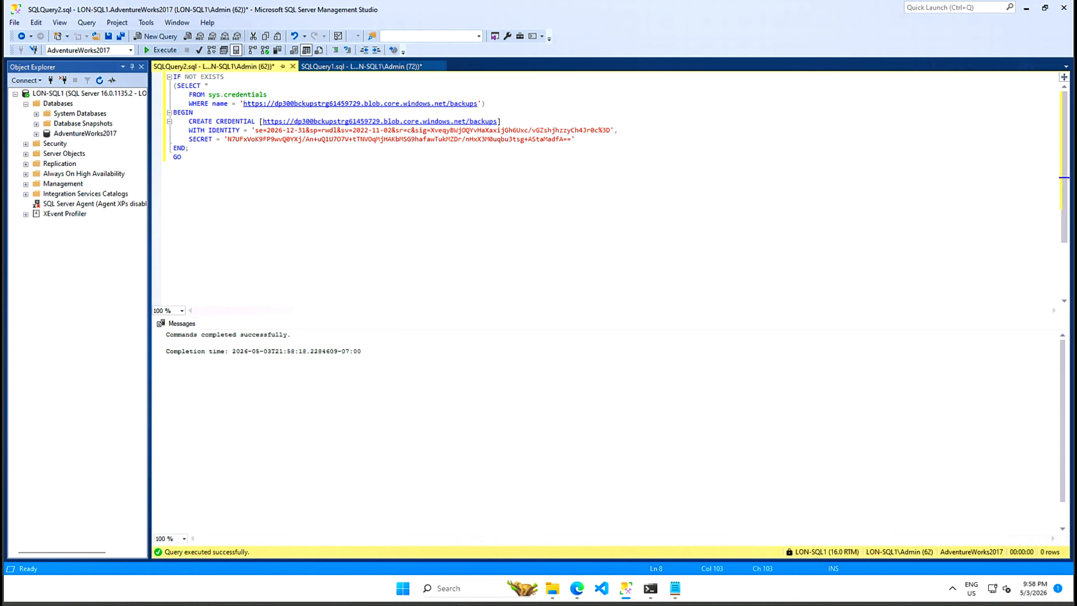
left_click(85, 134)
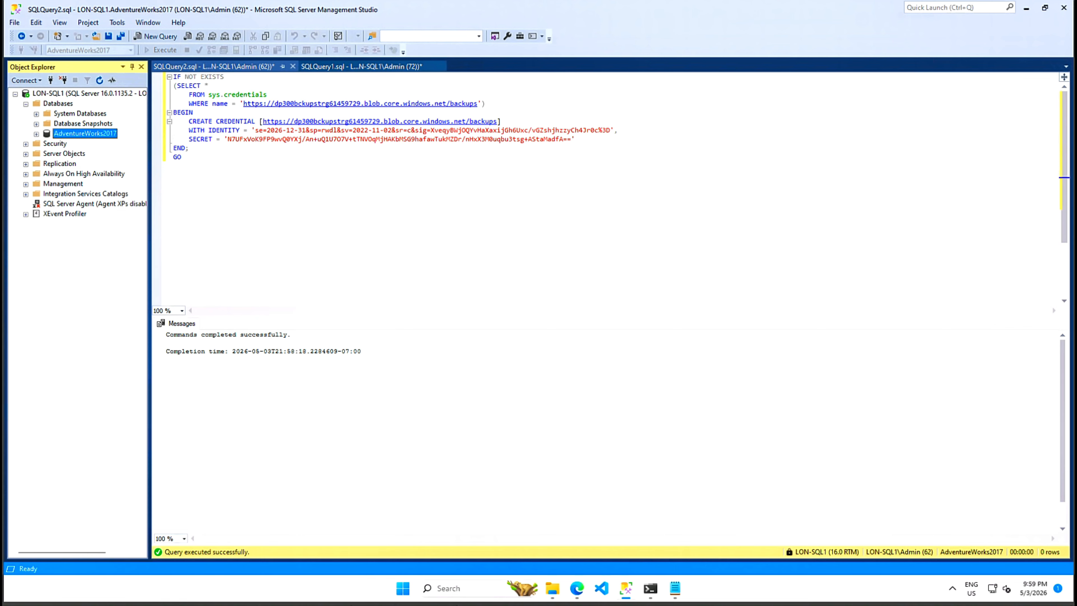
left_click(26, 144)
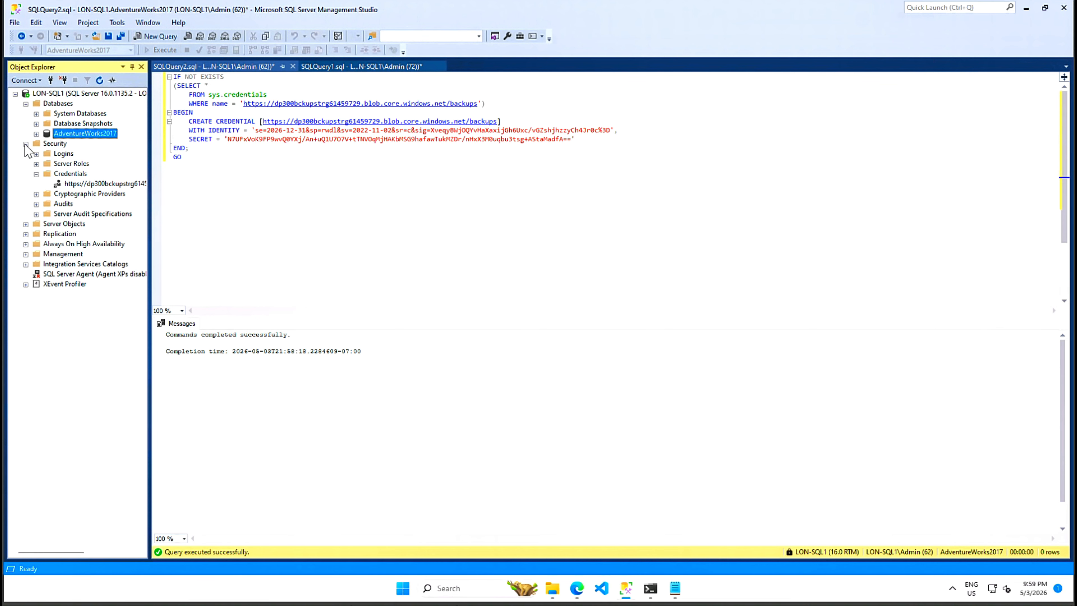
left_click(75, 185)
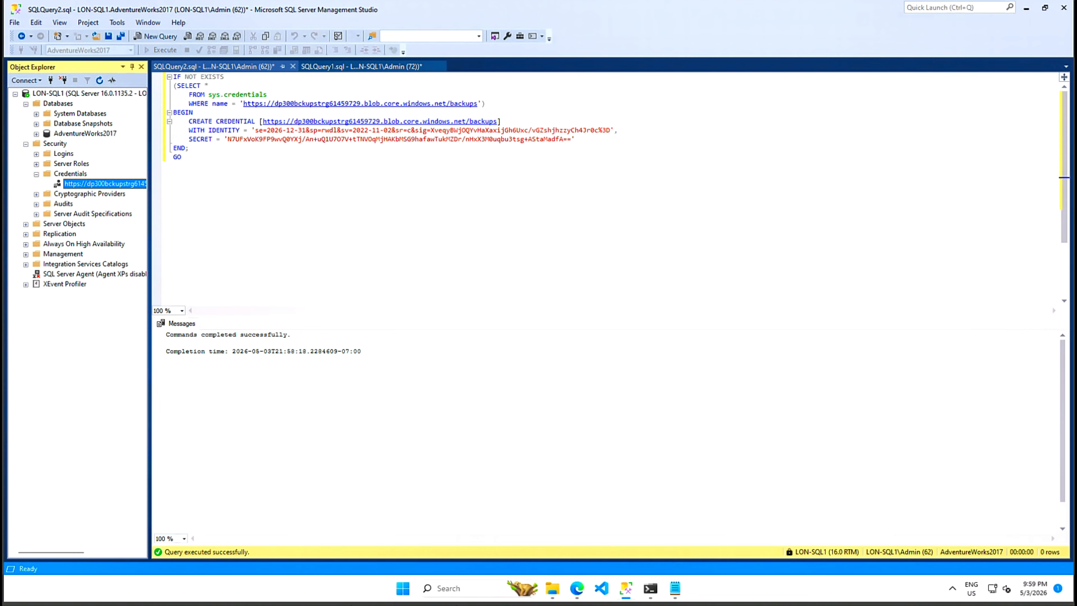
left_click(675, 588)
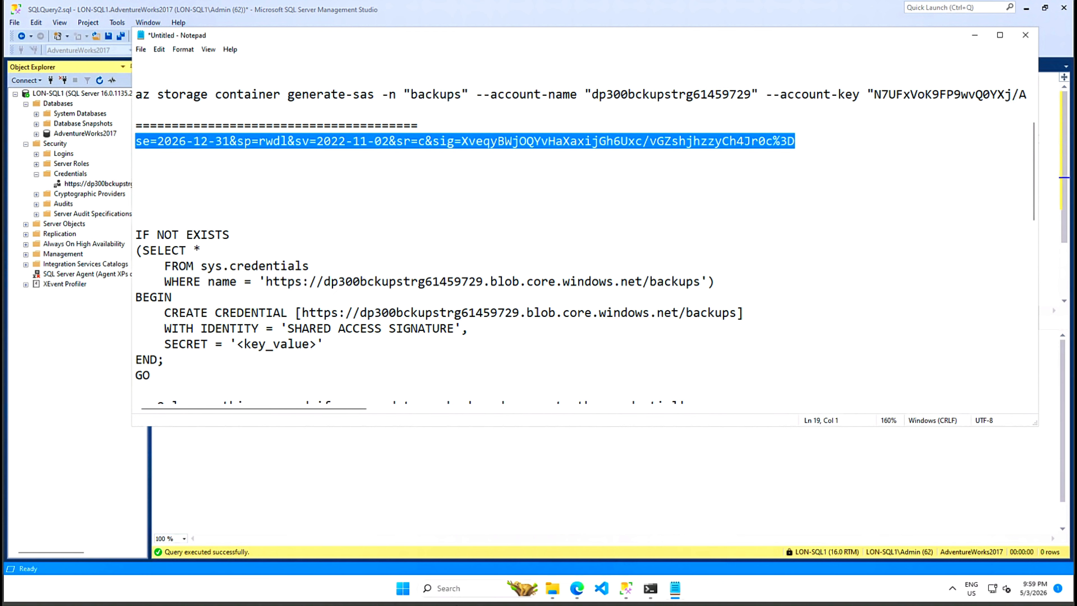
- Copy the BACKUP DATABASE AdventureWorks2017 TO URL lines through GO from the Notepad notes
scroll(581, 240, "down", 1)
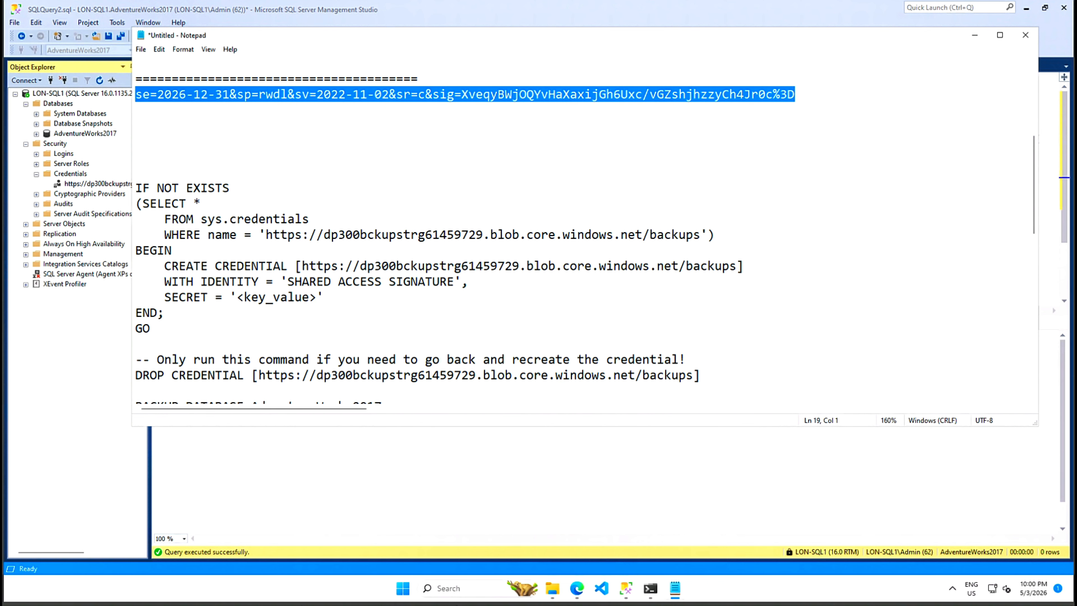
left_click(186, 188)
scroll(478, 240, "down", 1)
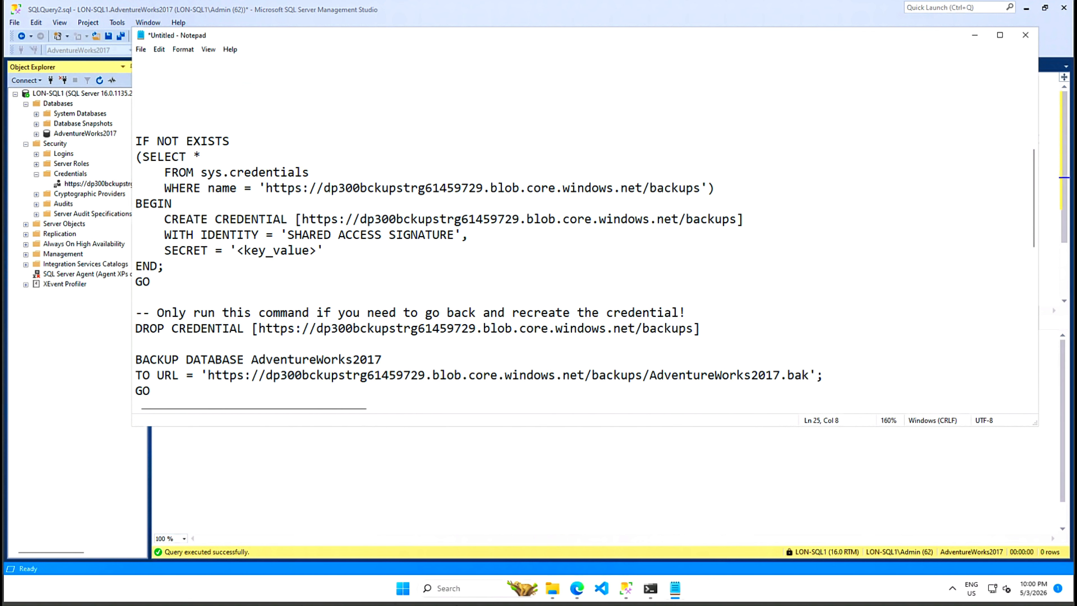
scroll(478, 240, "down", 1)
left_click_drag(158, 345, 136, 313)
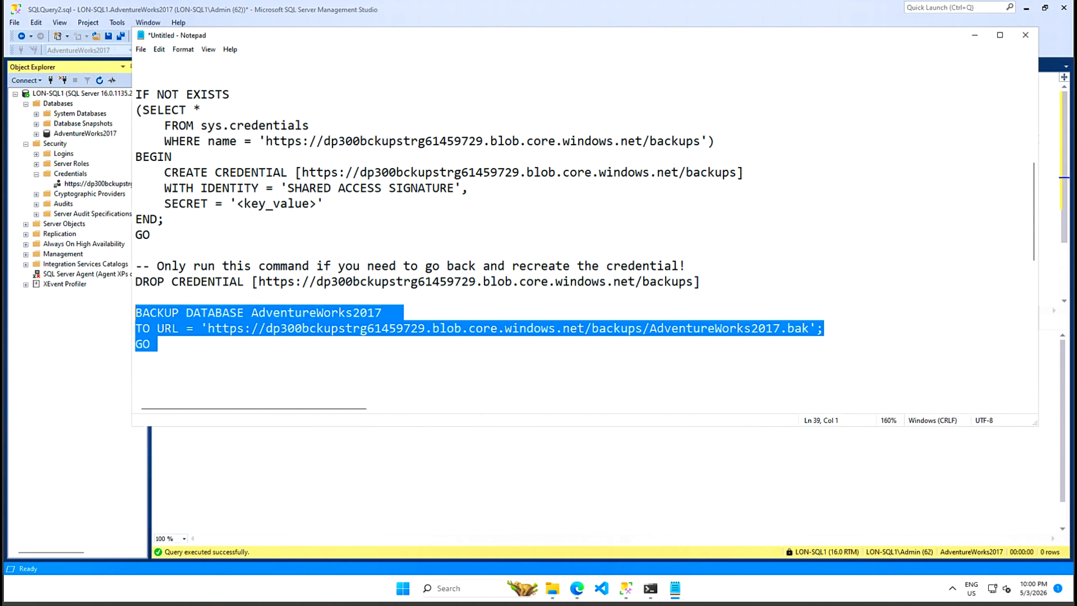
right_click(215, 312)
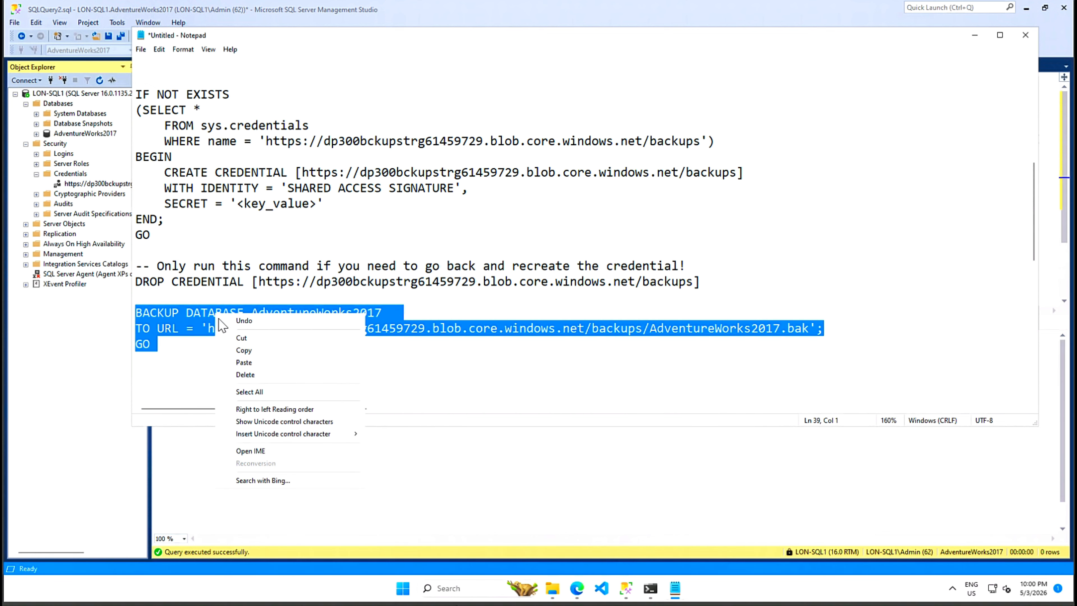
left_click(254, 350)
left_click(473, 506)
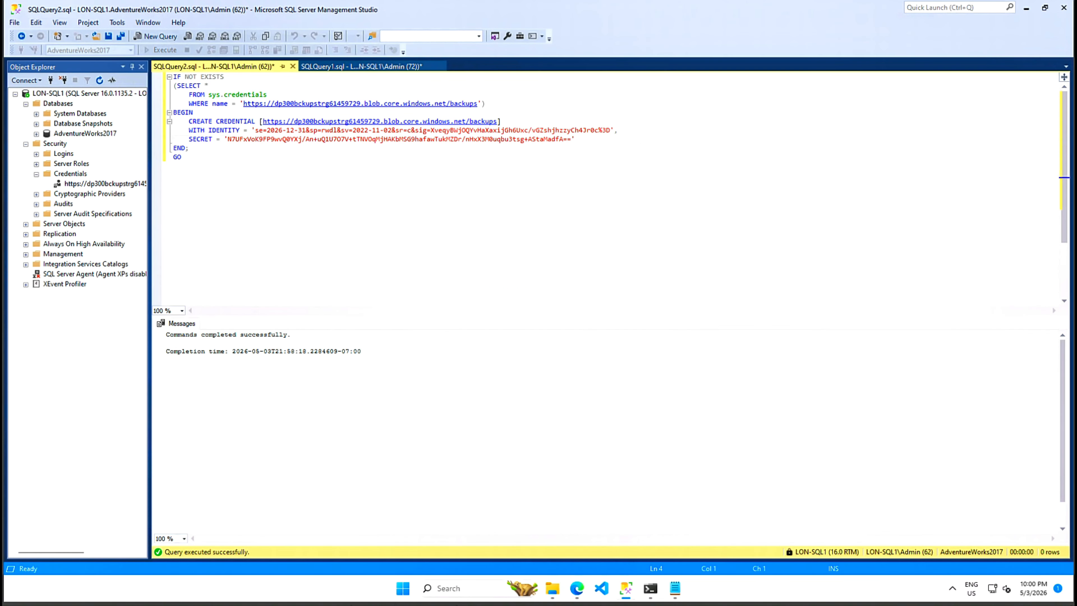
- Run the pasted BACKUP DATABASE AdventureWorks2017 TO URL script in a new query and review the error message
left_click(160, 38)
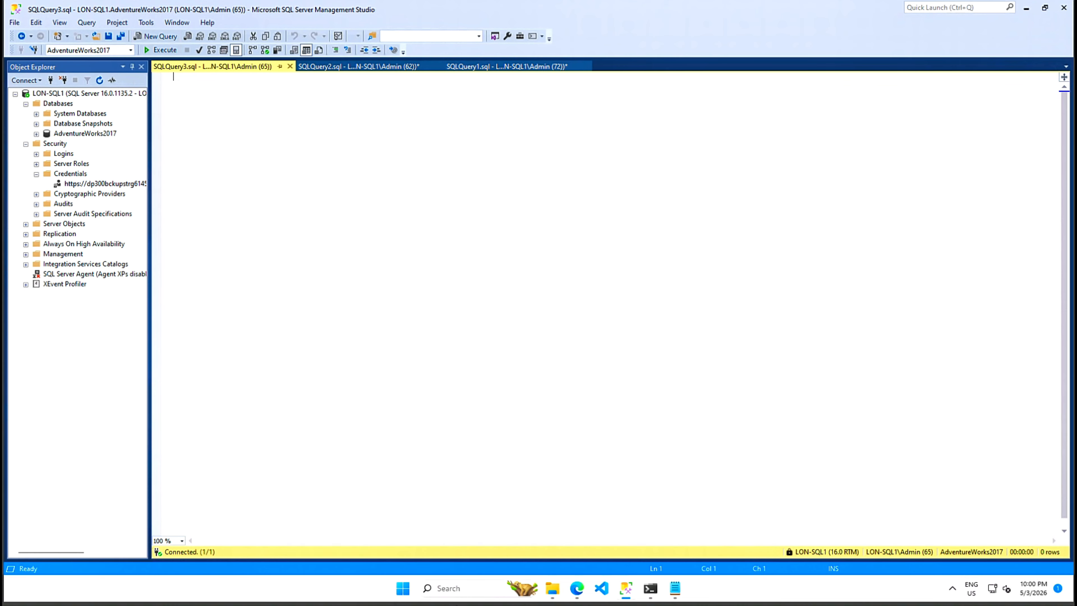
key("ctrl+v")
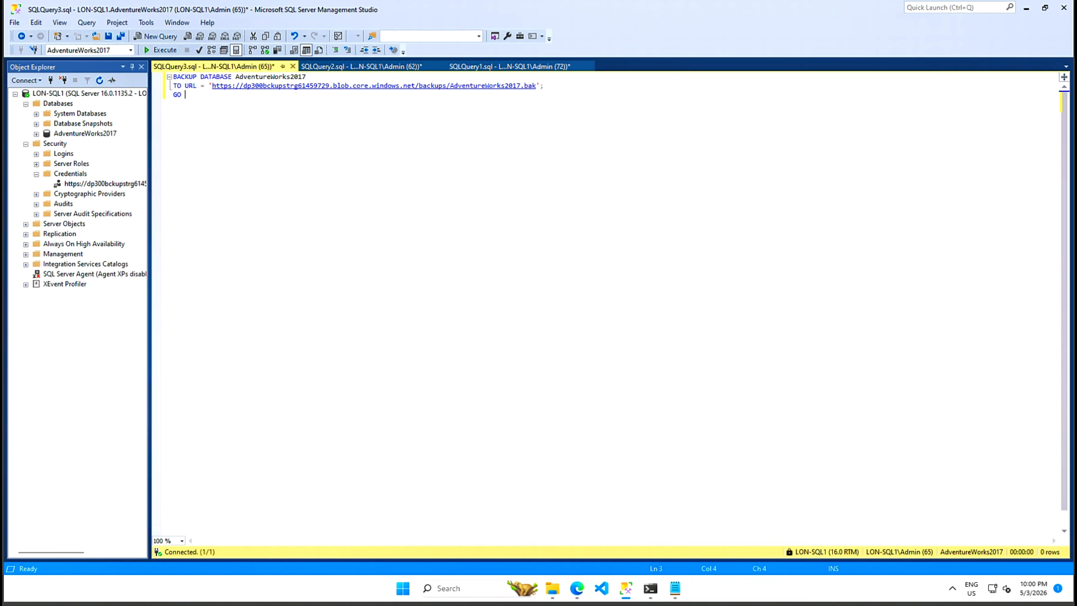
key("F5")
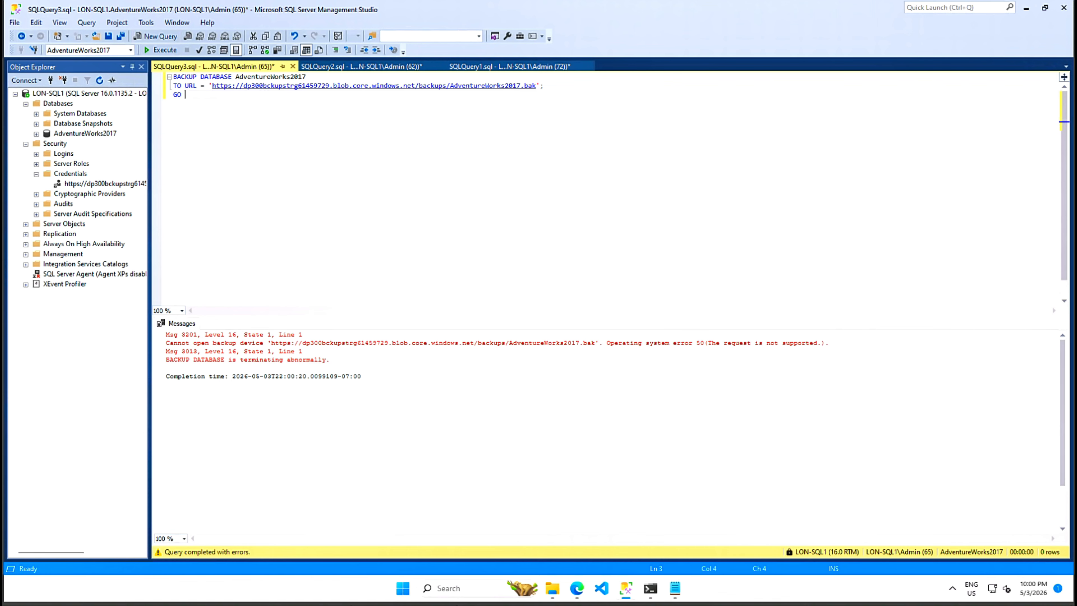
left_click(593, 343)
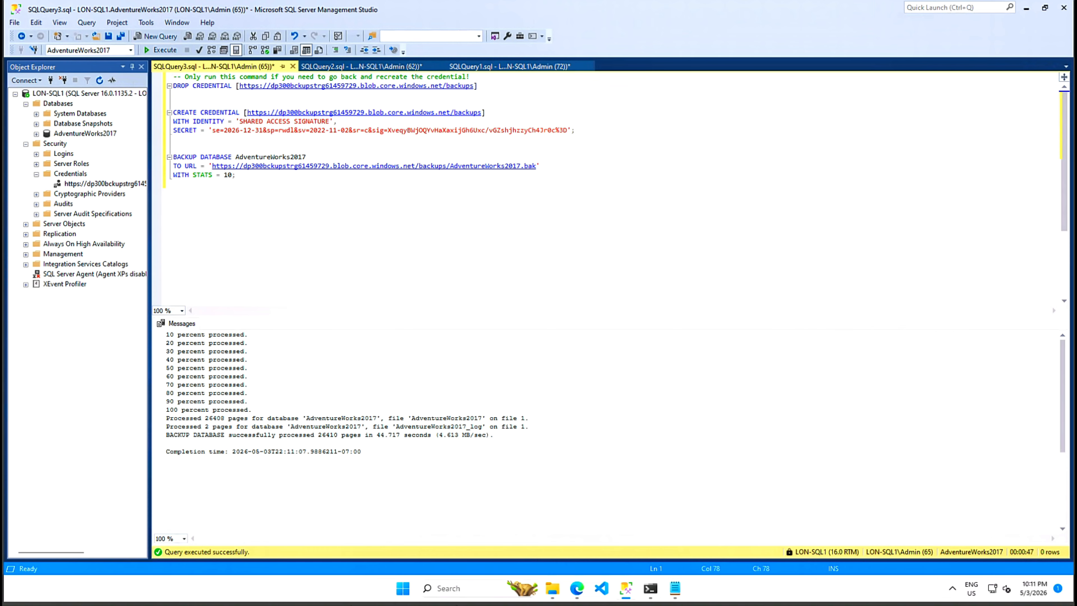
- View the AdventureWorks2017.bak blob properties in the backups container, then minimize Edge
mouse_move(578, 591)
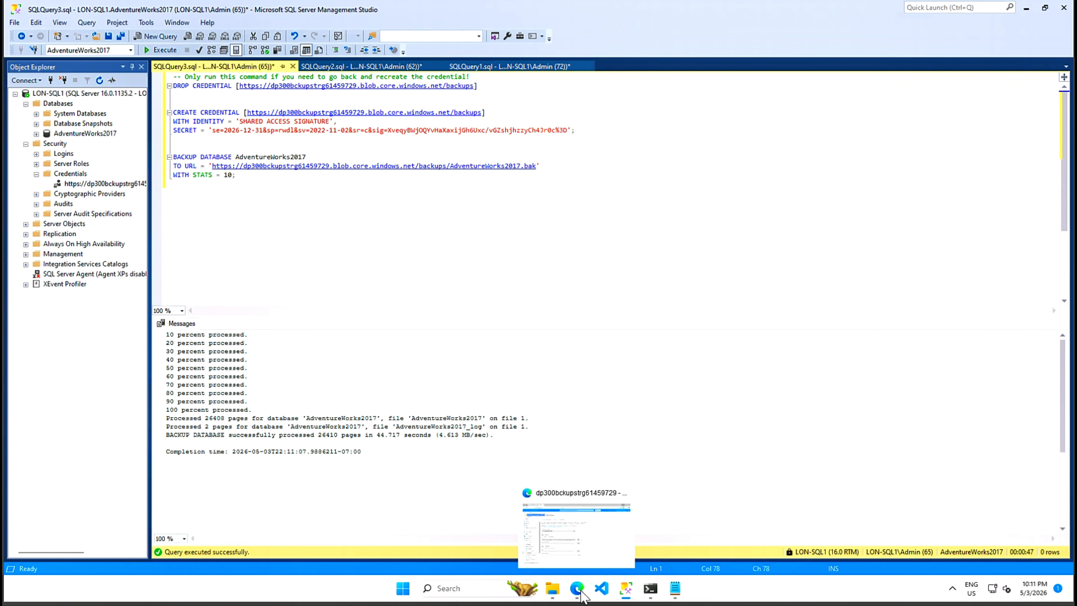
left_click(568, 536)
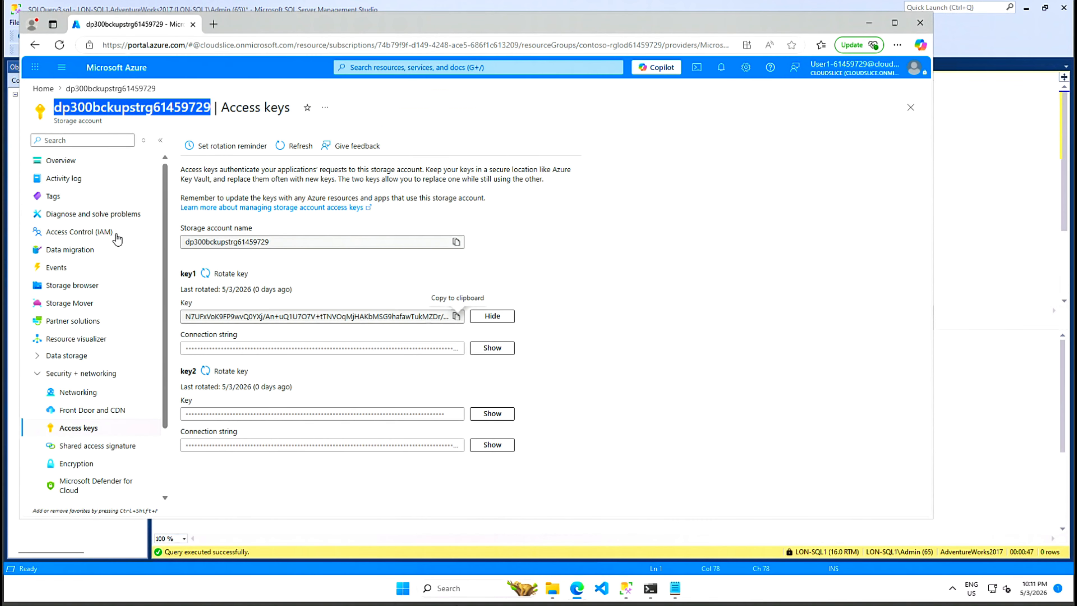
left_click(74, 286)
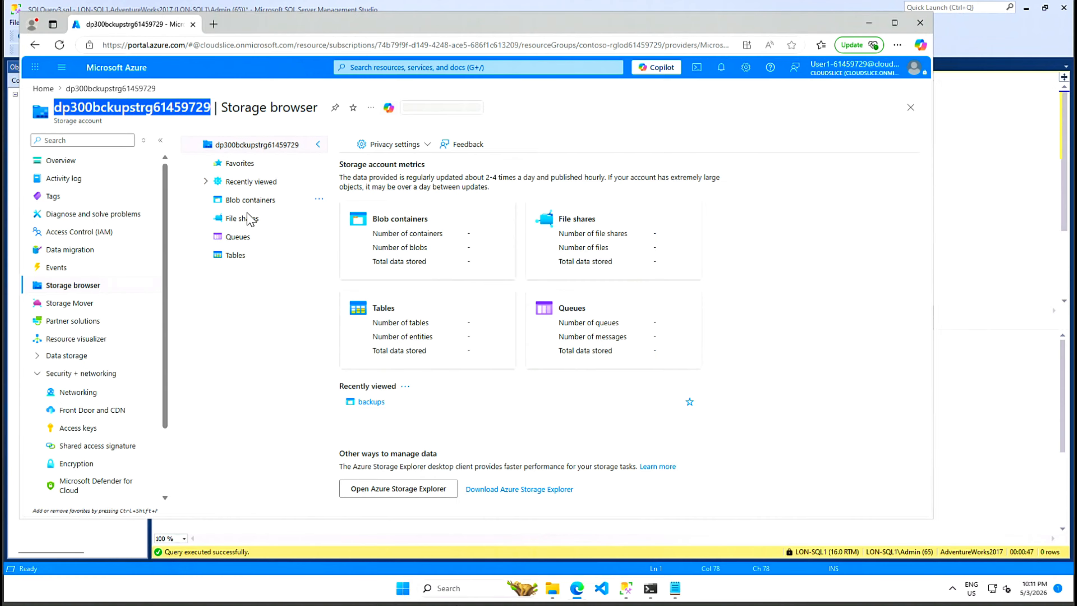
left_click(253, 201)
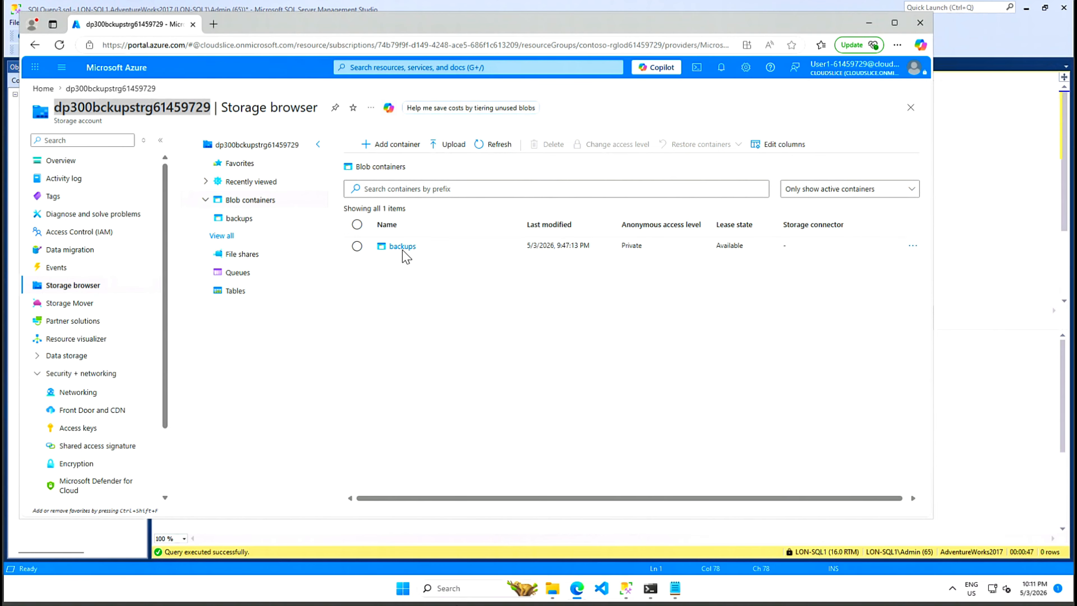
left_click(401, 246)
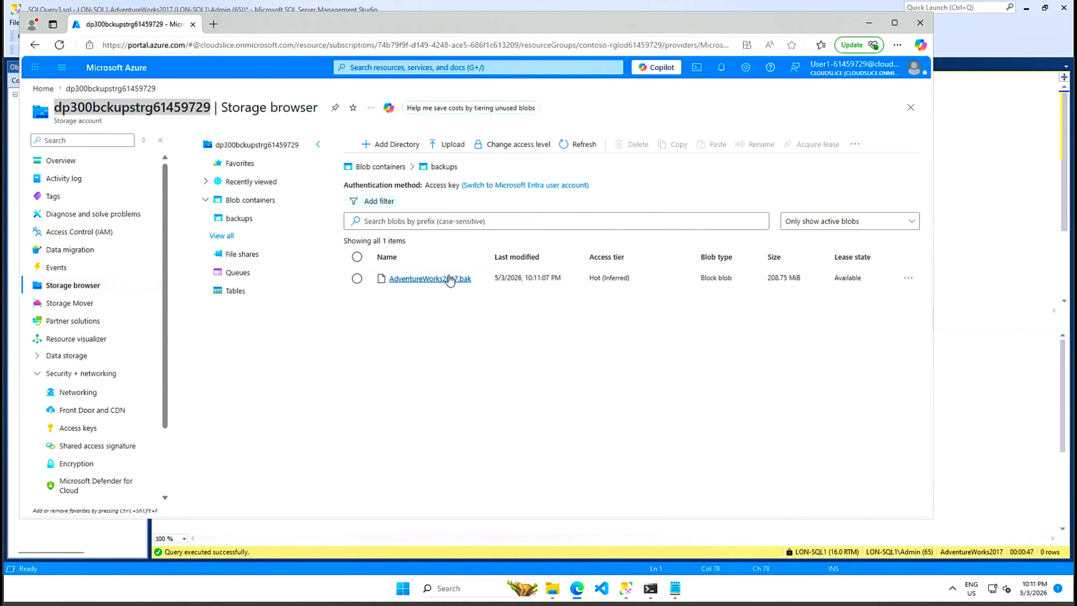
left_click(430, 283)
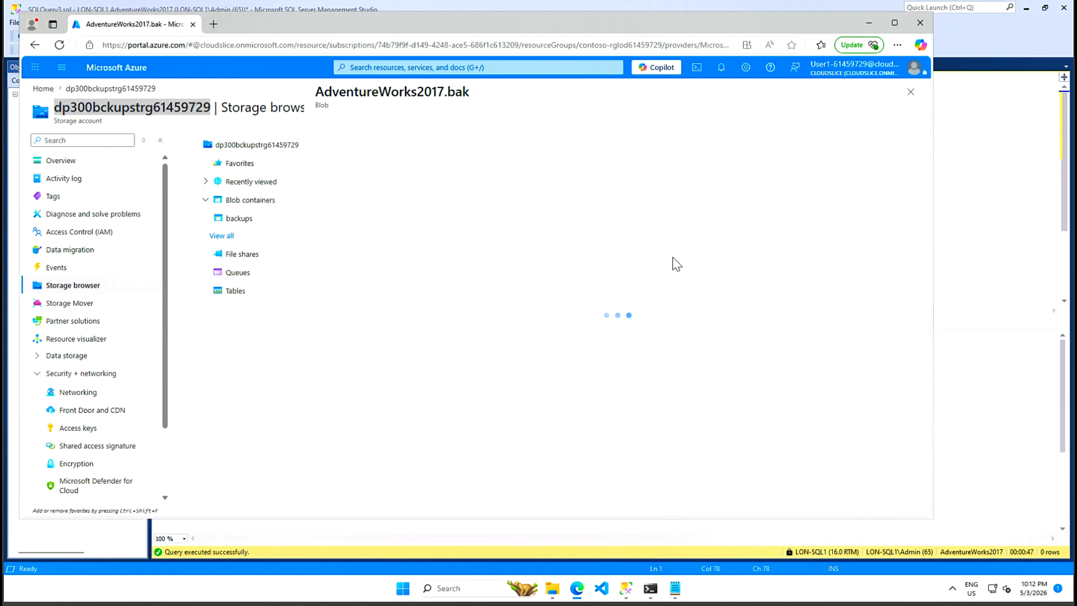
left_click(872, 24)
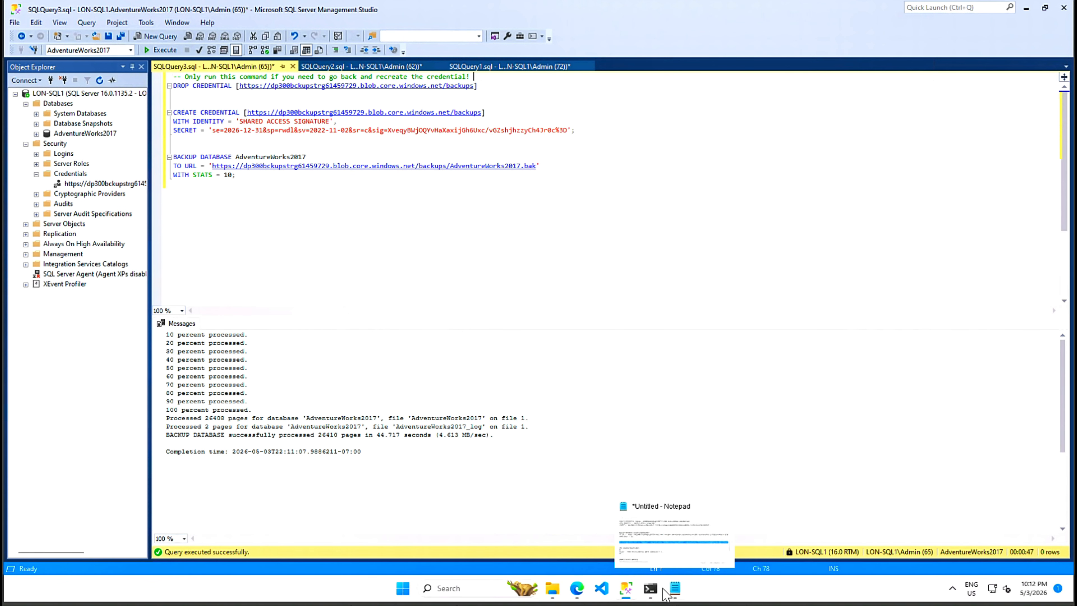
- Run az storage blob list on the backups container in PowerShell, showing AdventureWorks2017.bak
left_click(652, 589)
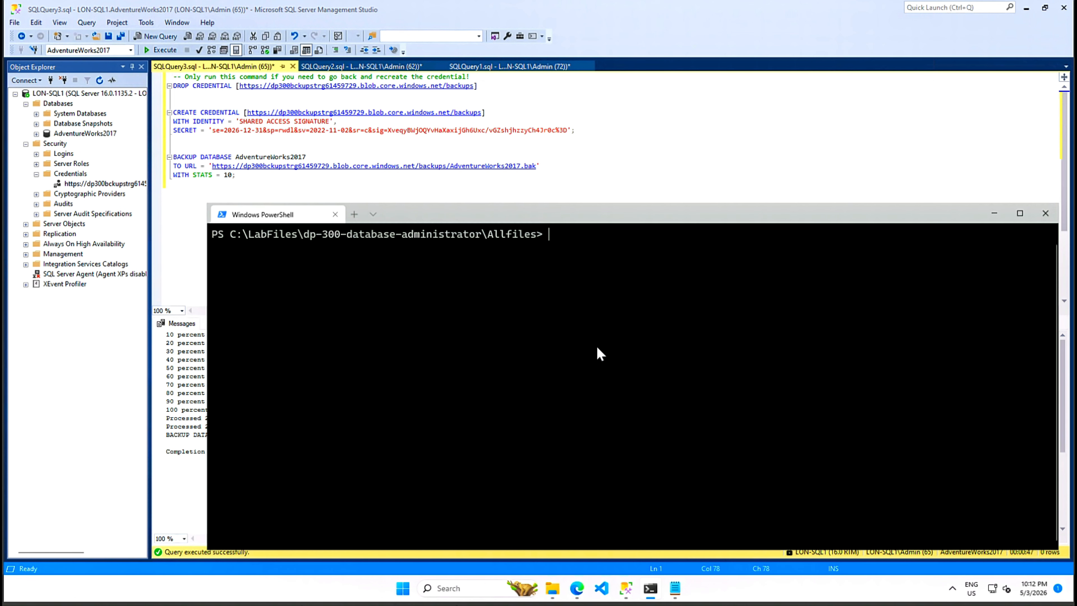
key("ctrl+v")
left_click(588, 443)
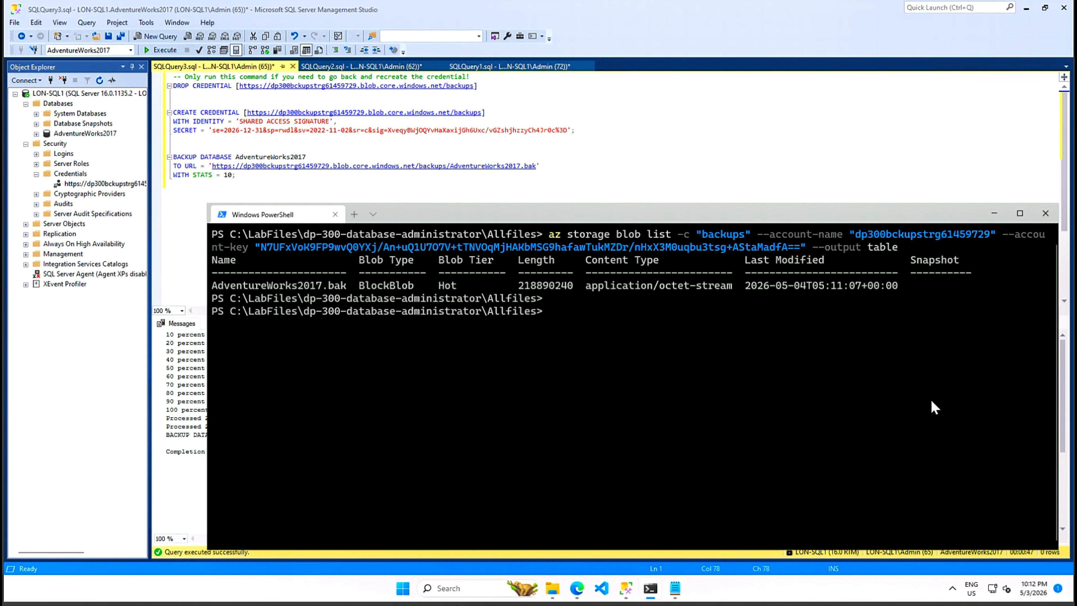
left_click(626, 588)
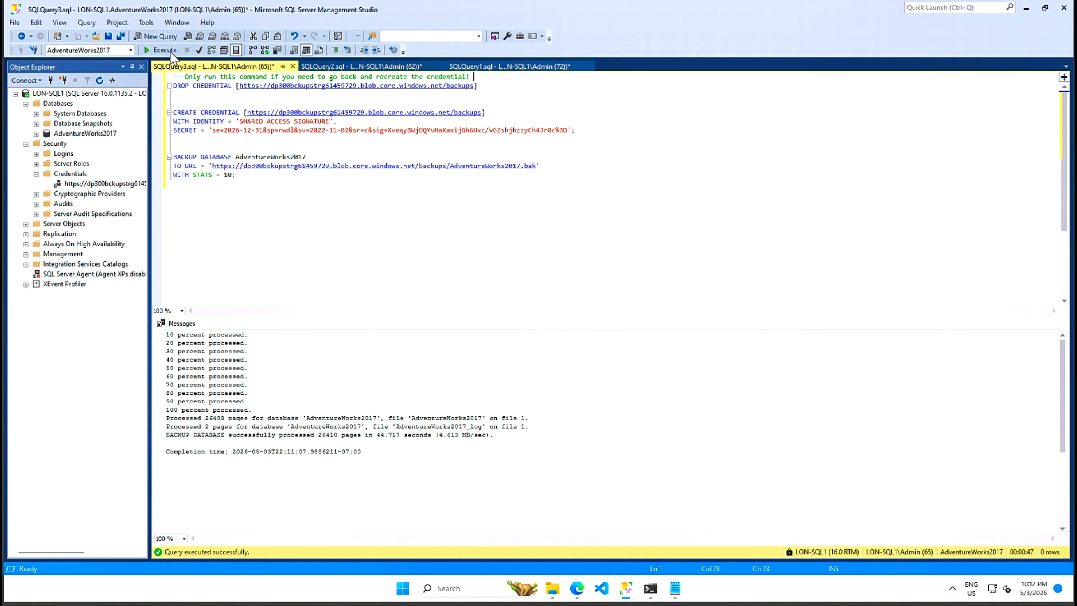
- Query Person.Address for AddressId 1 in AdventureWorks2017 and widen AddressLine1 to read 1970 Napa Ct
left_click(158, 37)
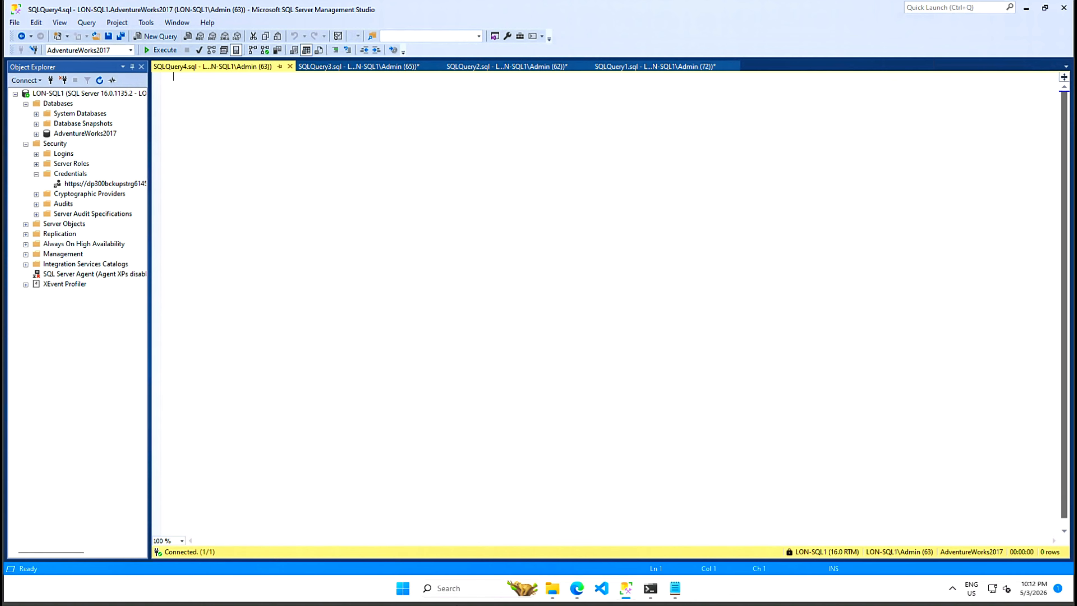
type("USE AdventureWorks2017;")
key("Return")
type("GO")
key("Return")
type("SELECT * FROM Person.Address WHERE AddressId = 1")
type(";")
key("Return")
type("GO")
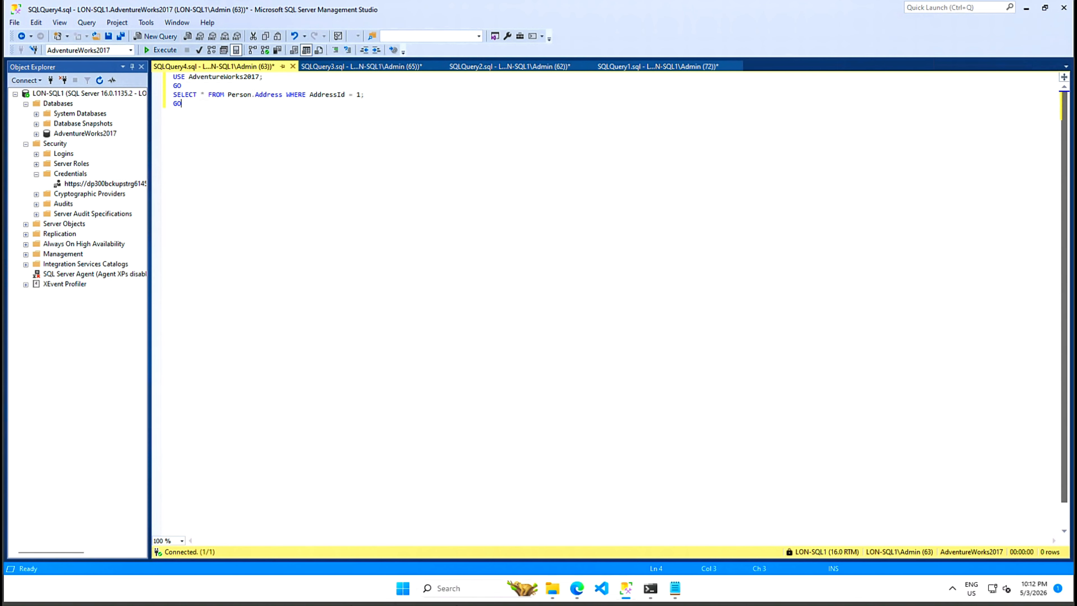
left_click(155, 51)
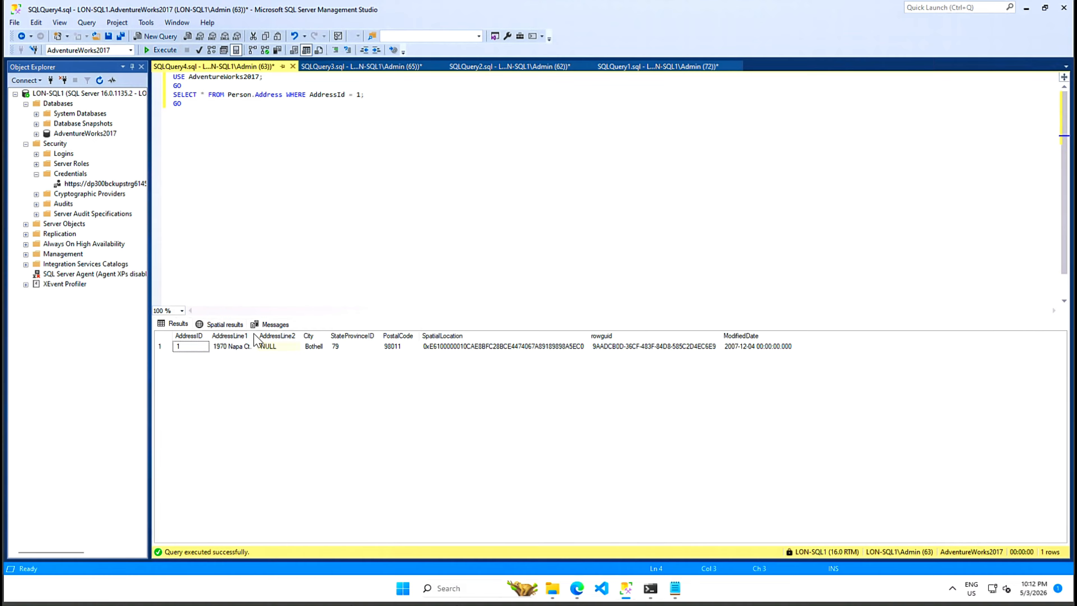
left_click_drag(253, 335, 334, 328)
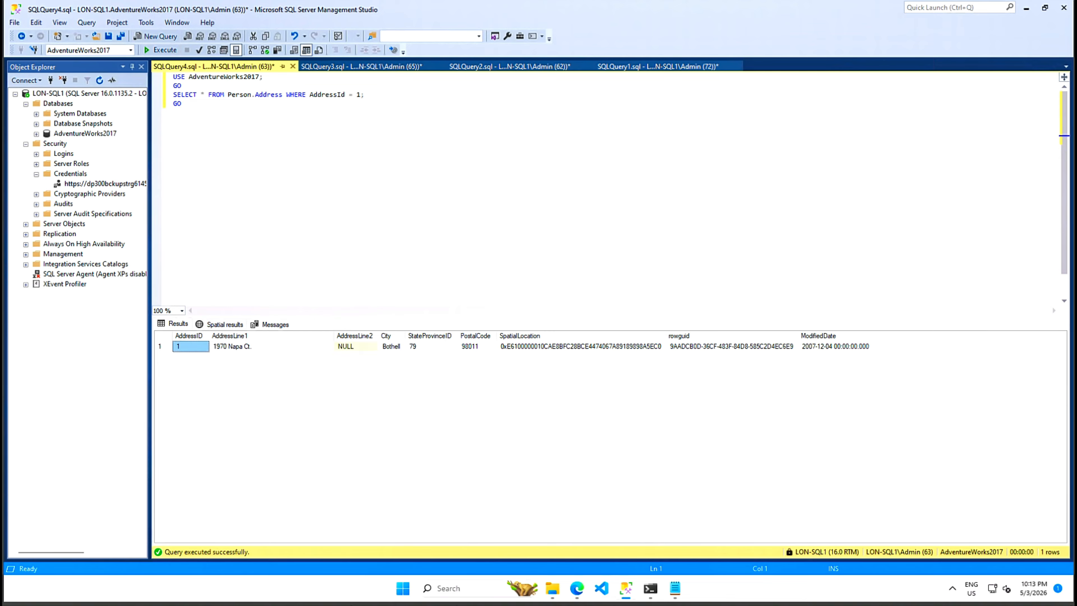
left_click(157, 37)
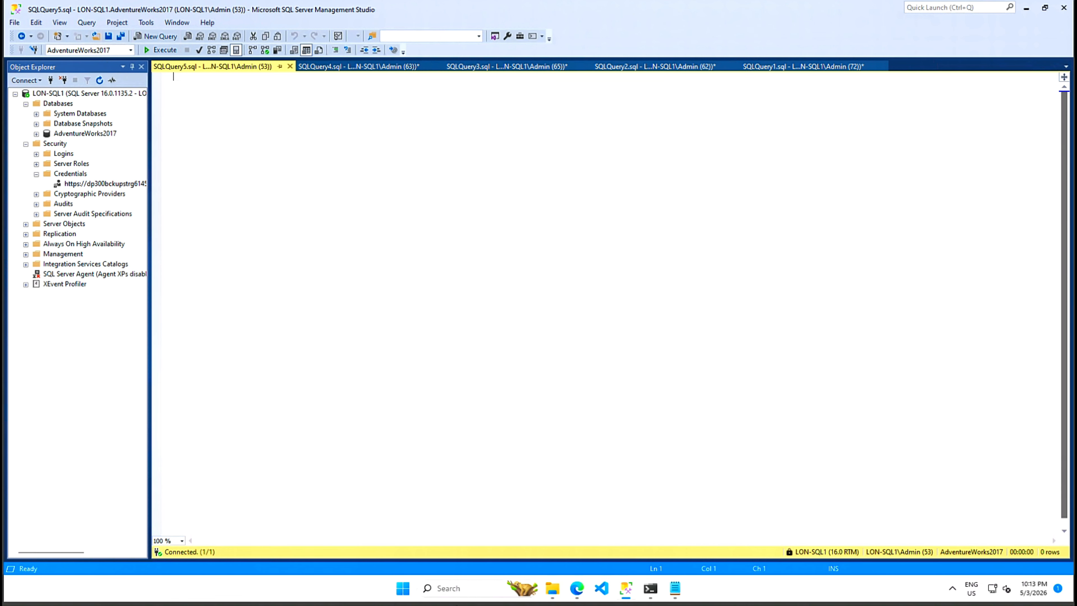
- Update Person.Address so AddressId 1's AddressLine1 is 'This is a human error'
type("UPDATE Person.Address")
key("Return")
type("SET AddressLine1 = 'This is a human error'")
key("Return")
type("WHERE AddressId = 1;")
key("Return")
type("GO")
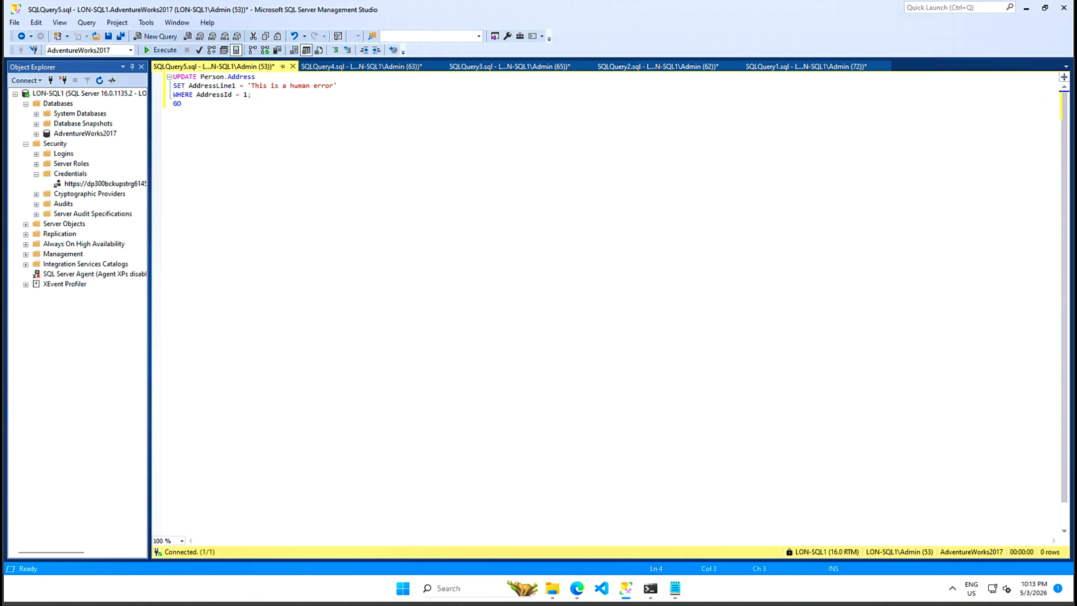
left_click(160, 51)
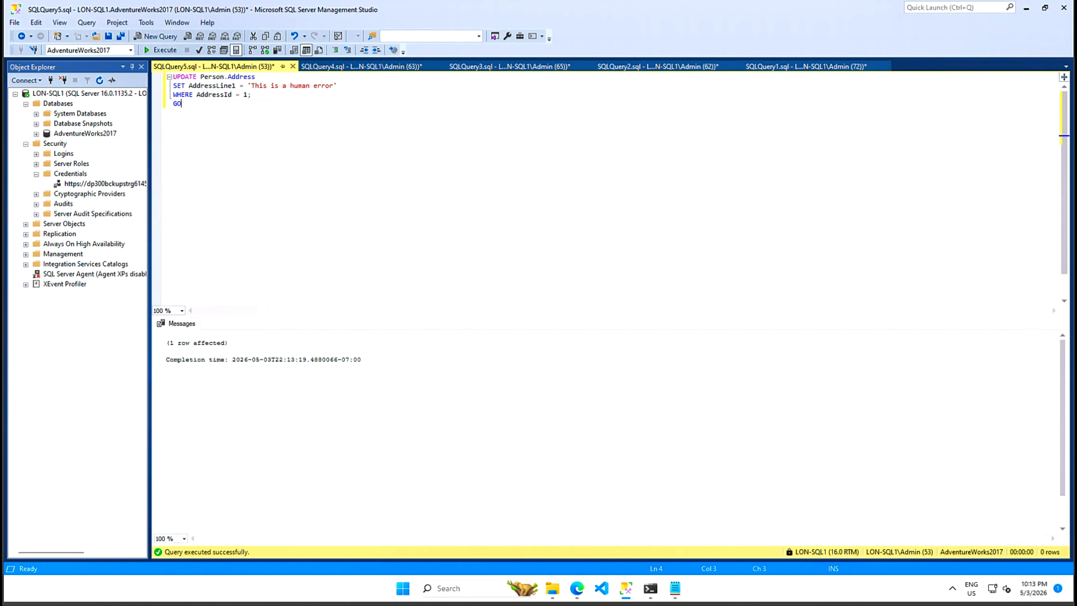
- Re-run the AddressId 1 lookup to confirm the changed AddressLine1
left_click(358, 67)
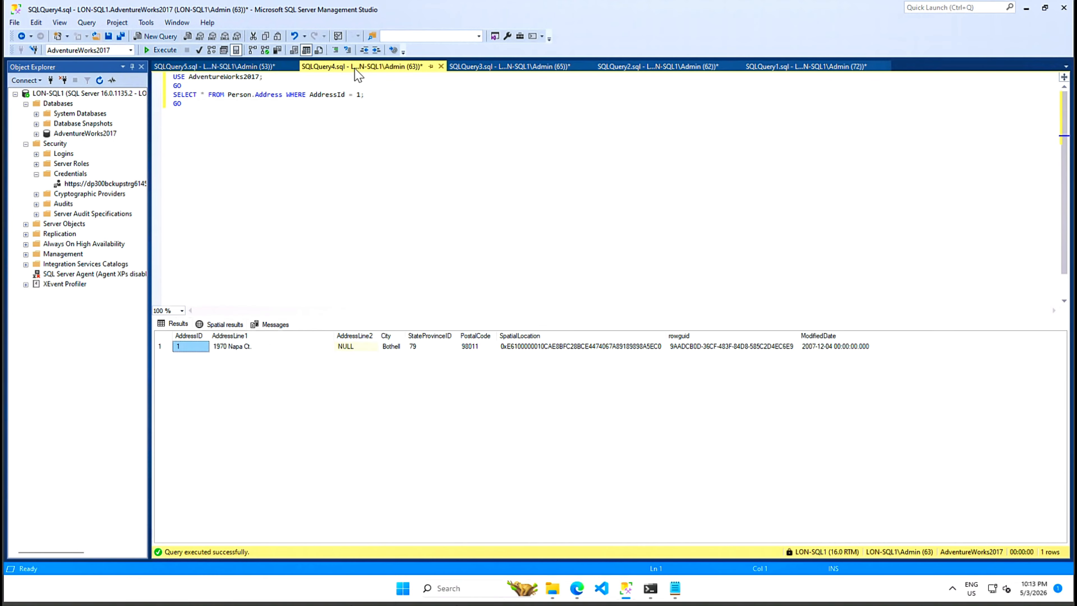
left_click(327, 439)
left_click(160, 50)
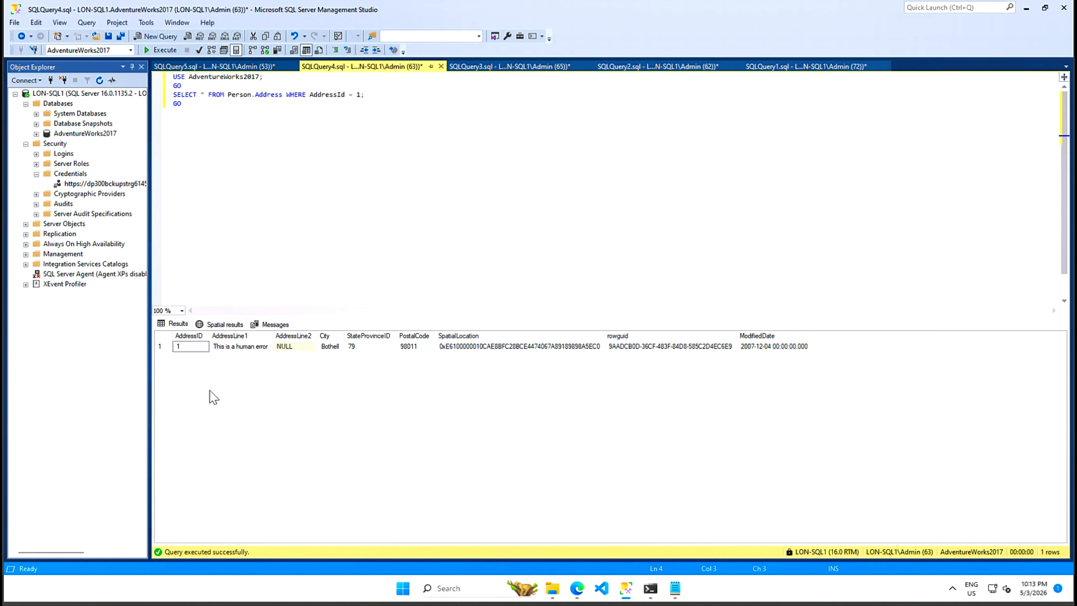
- In a new query, use master and set AdventureWorks2017 to SINGLE_USER WITH ROLLBACK IMMEDIATE
left_click(158, 38)
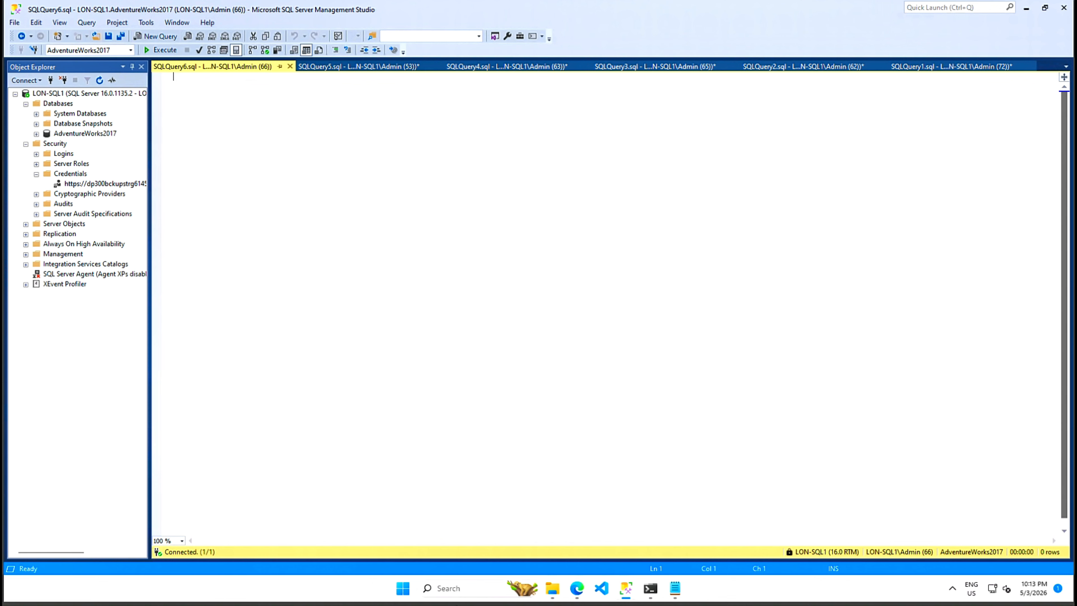
type("USE [master]")
key("Return")
type("GO")
key("Return")
key("Return")
type("ALTER DATABASE AdventureWorks2017 SET SINGLE_USER WITH ROLLBACK IMMEDIATE")
key("Return")
type("GO")
key("Return")
key("Return")
- Add RESTORE DATABASE AdventureWorks2017 FROM the backups URL, then set it back to MULTI_USER
type("RESTORE DATABASE AdventureWorks2017")
key("Return")
type("FROM URL = 'https://<storage_account_name>.blob.core.windows.net/backups/AdventureWorks2017.bak'")
key("Return")
type("GO")
key("Return")
key("Return")
type("ALTER DATABASE AdventureWorks2017 SET MULTI_USER")
key("Return")
type("GO")
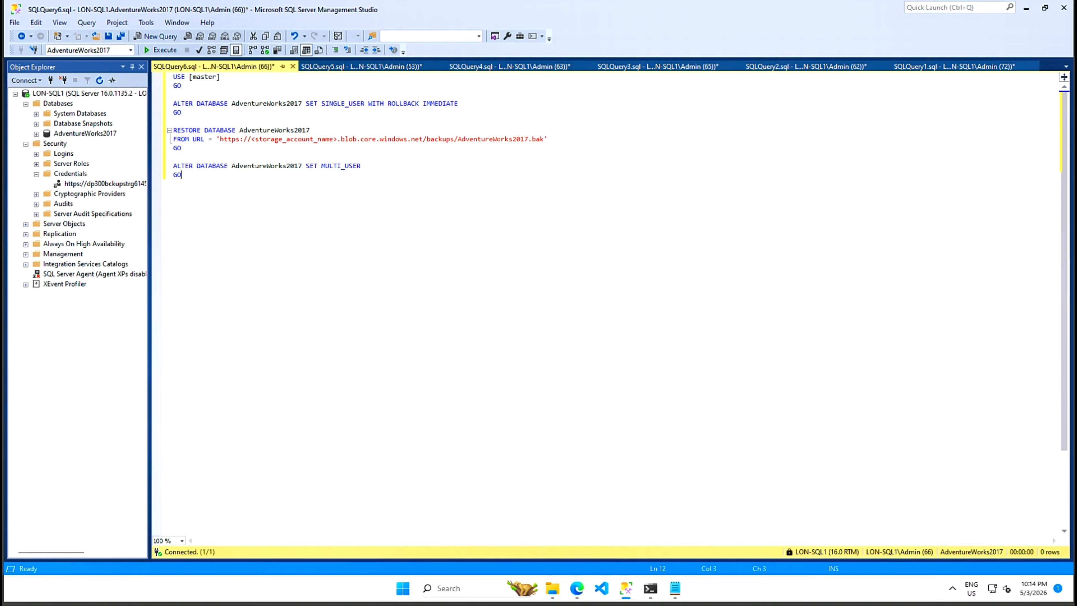
- Copy the backup URL from the BACKUP DATABASE statement in the SQLQuery3 script
left_click(499, 68)
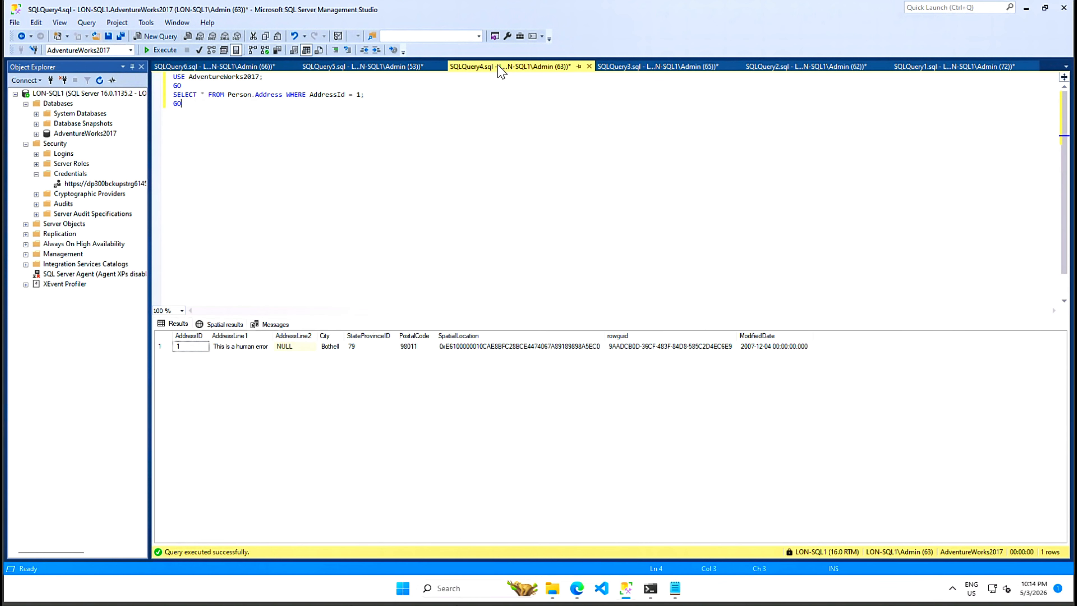
left_click(392, 68)
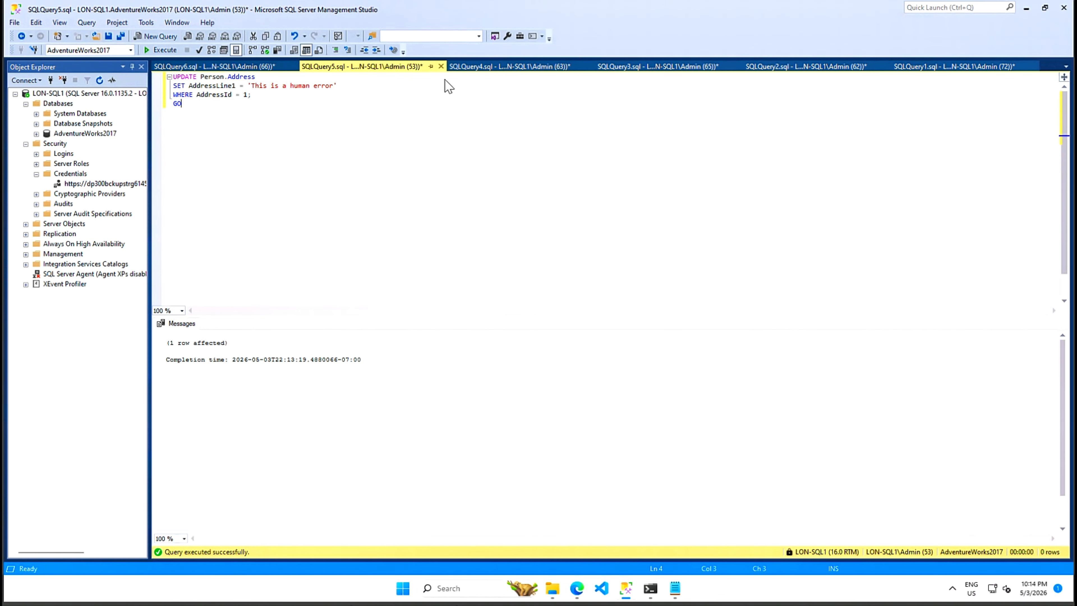
left_click(627, 68)
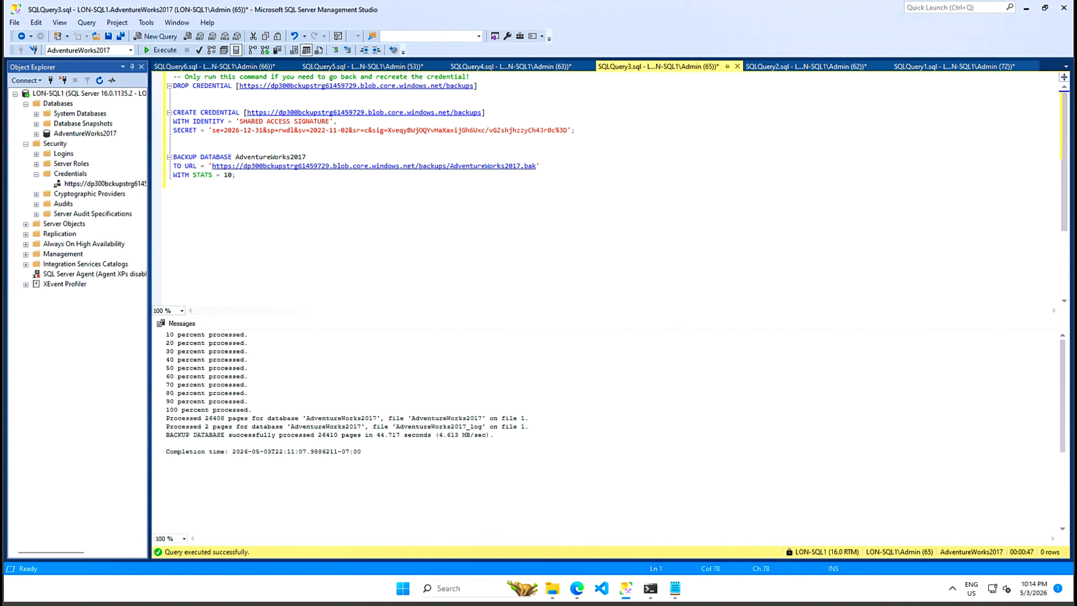
left_click_drag(486, 112, 232, 112)
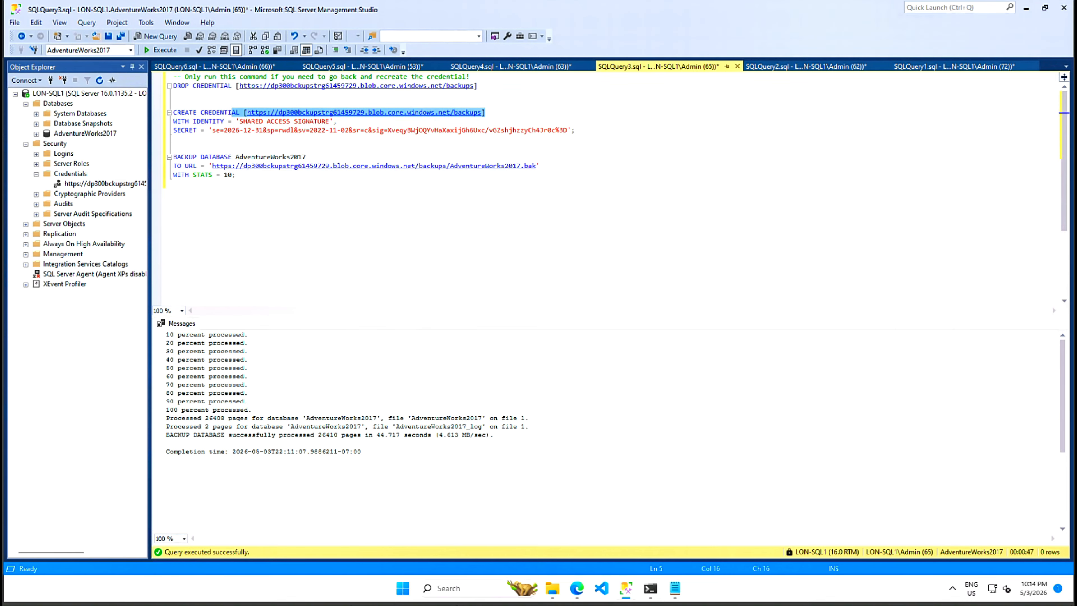
left_click(175, 184)
left_click_drag(540, 166, 200, 166)
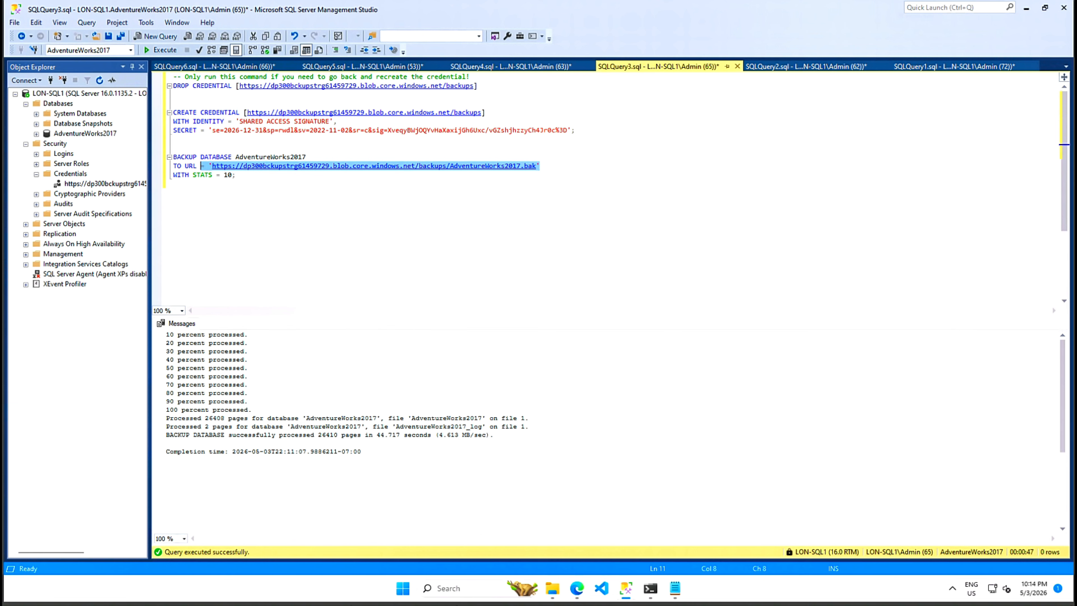
right_click(261, 166)
left_click(289, 184)
- Paste the real backup URL over the placeholder FROM URL in the restore script
left_click(240, 67)
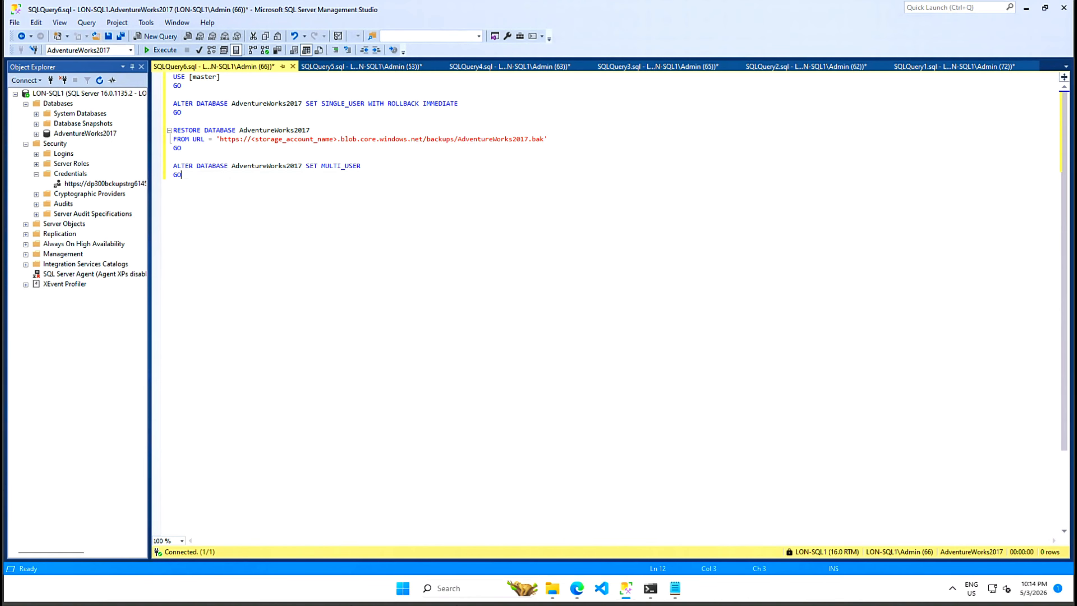
left_click_drag(208, 139, 549, 139)
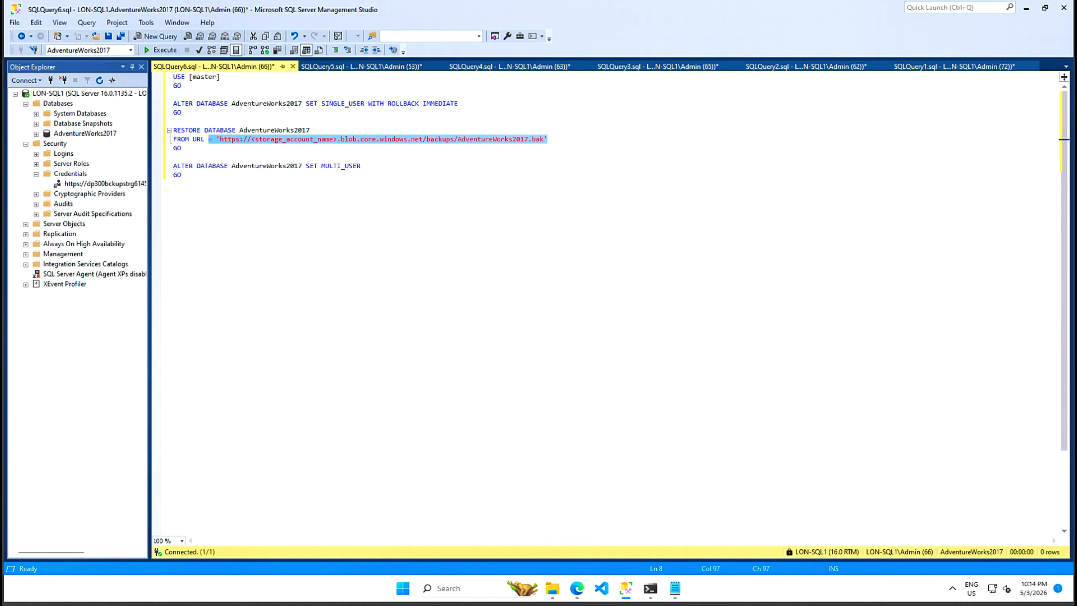
key("ctrl+v")
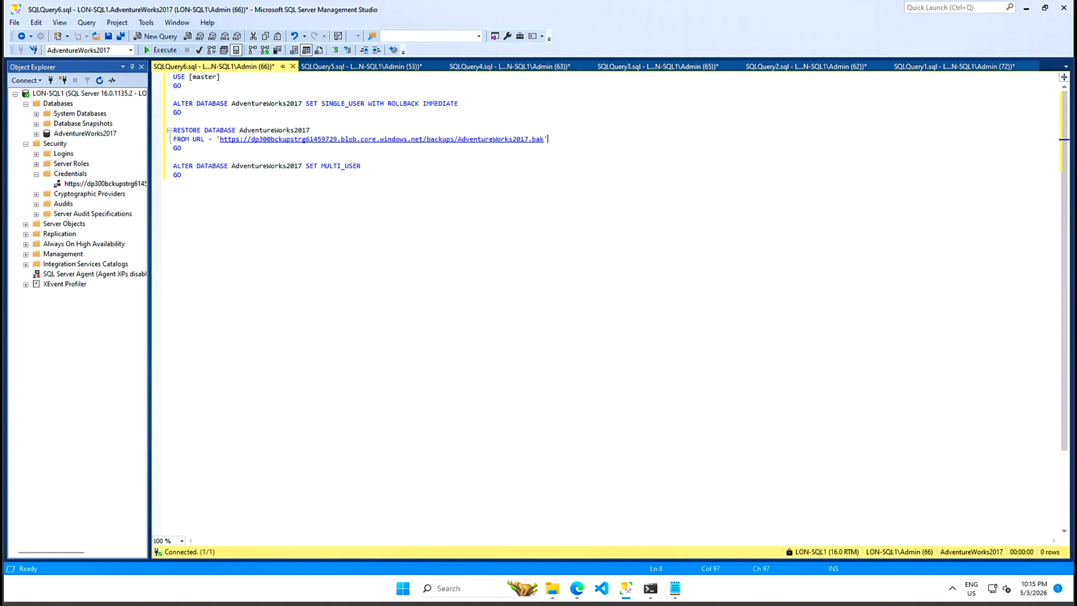
- Run the restore from URL and re-run the address 1 lookup, showing 1970 Napa Ct. again
left_click(158, 51)
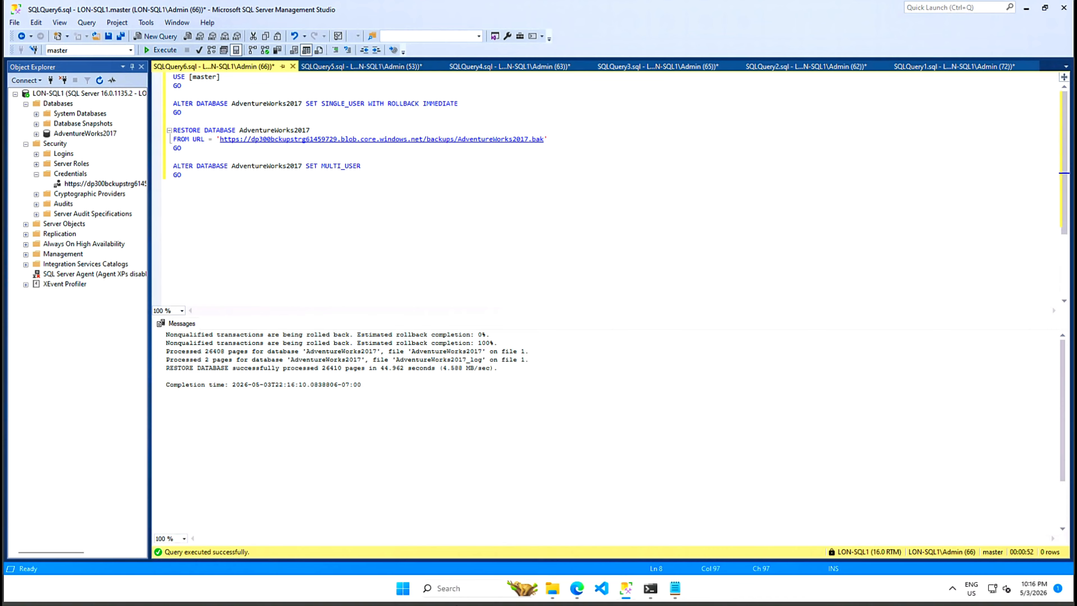
left_click(357, 70)
left_click(505, 68)
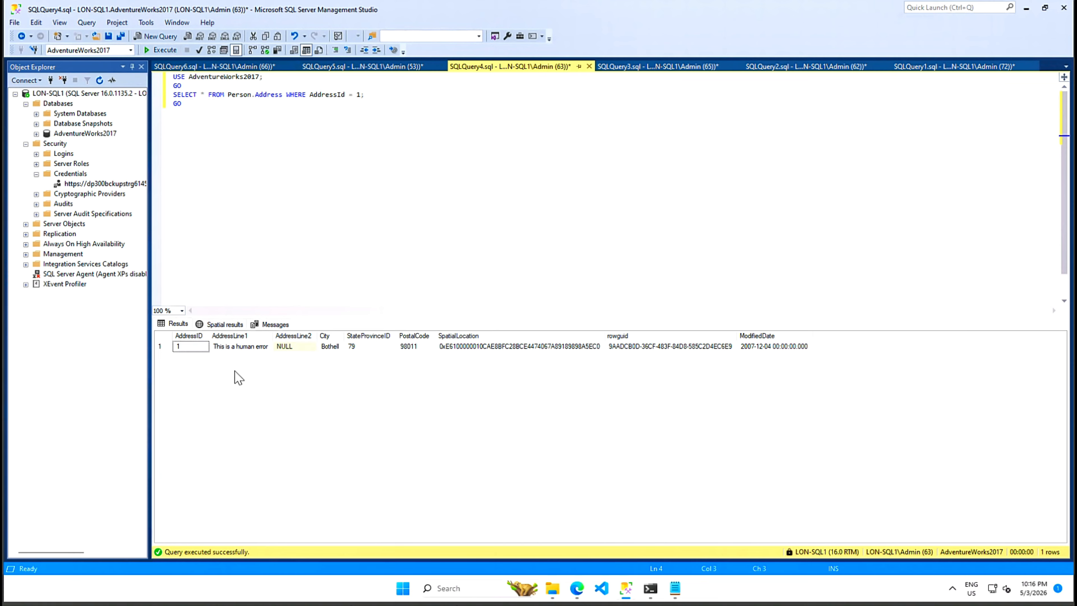
left_click(163, 51)
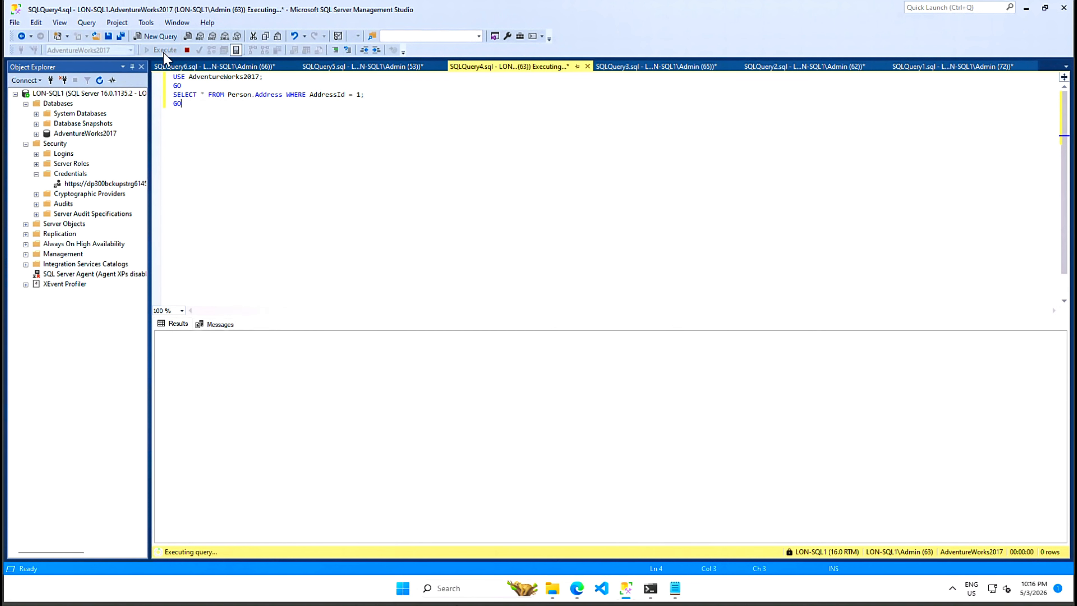
left_click_drag(256, 333, 357, 333)
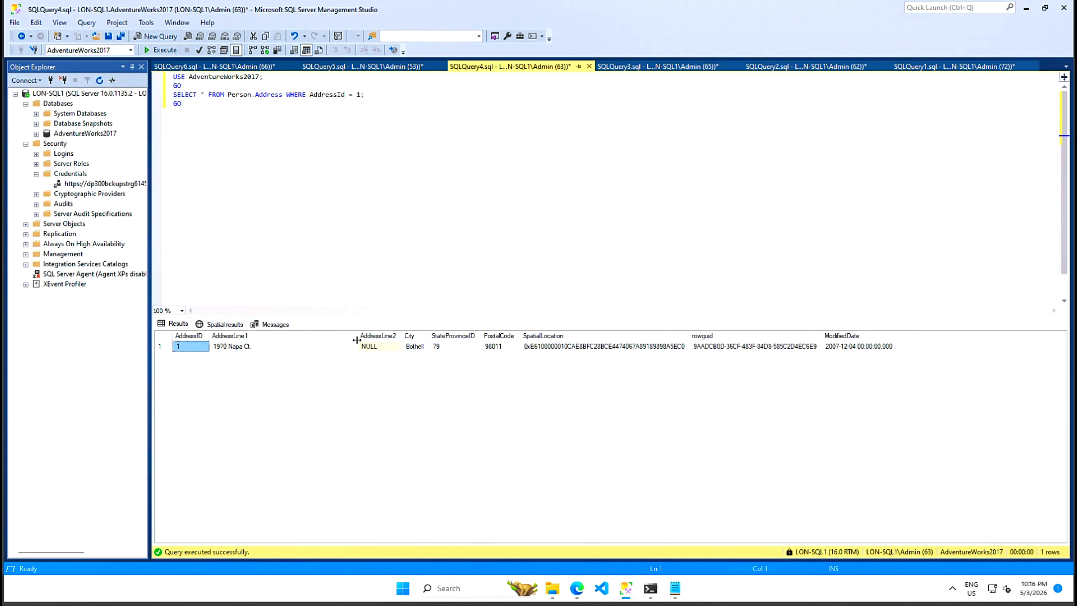